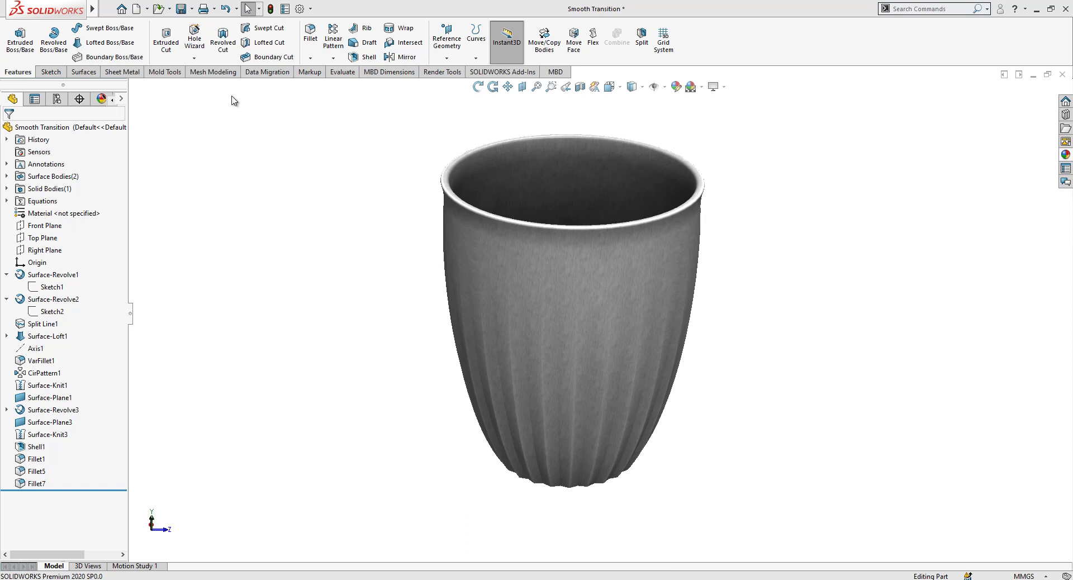
Step: Create a new part document and start a sketch on the Front Plane
click(137, 9)
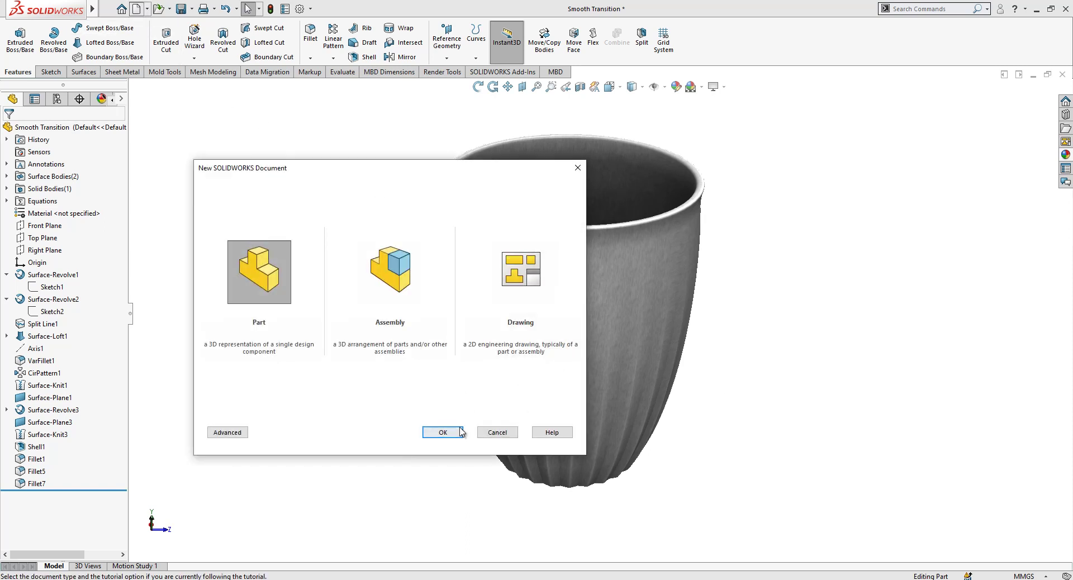
click(459, 428)
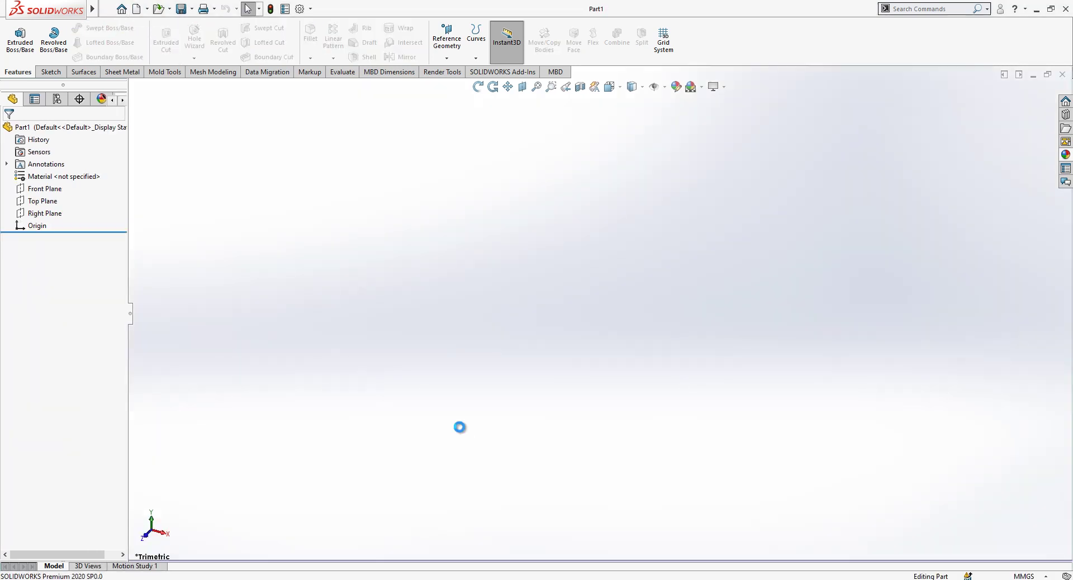
click(38, 190)
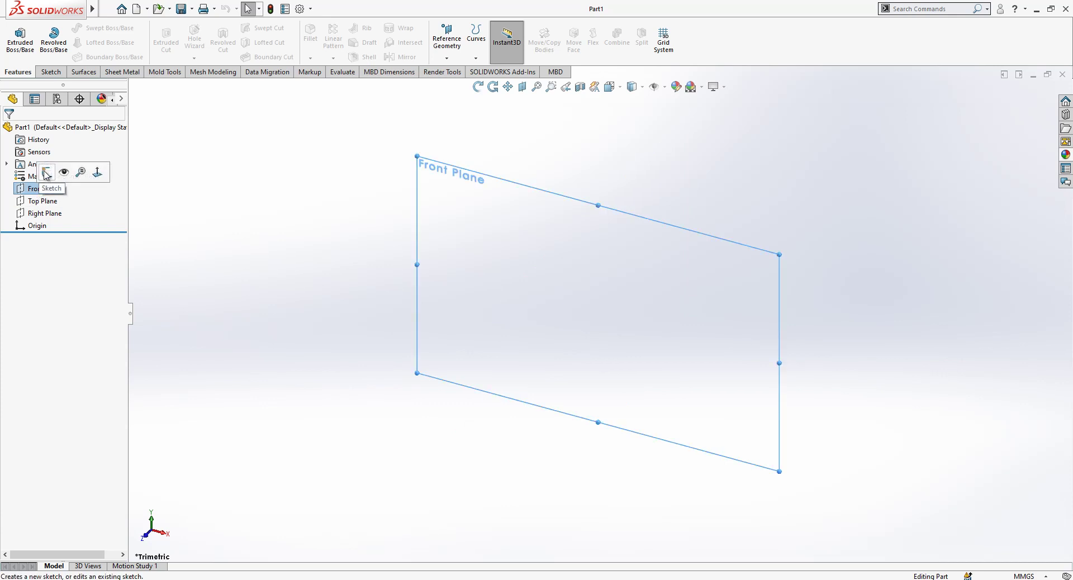
click(46, 173)
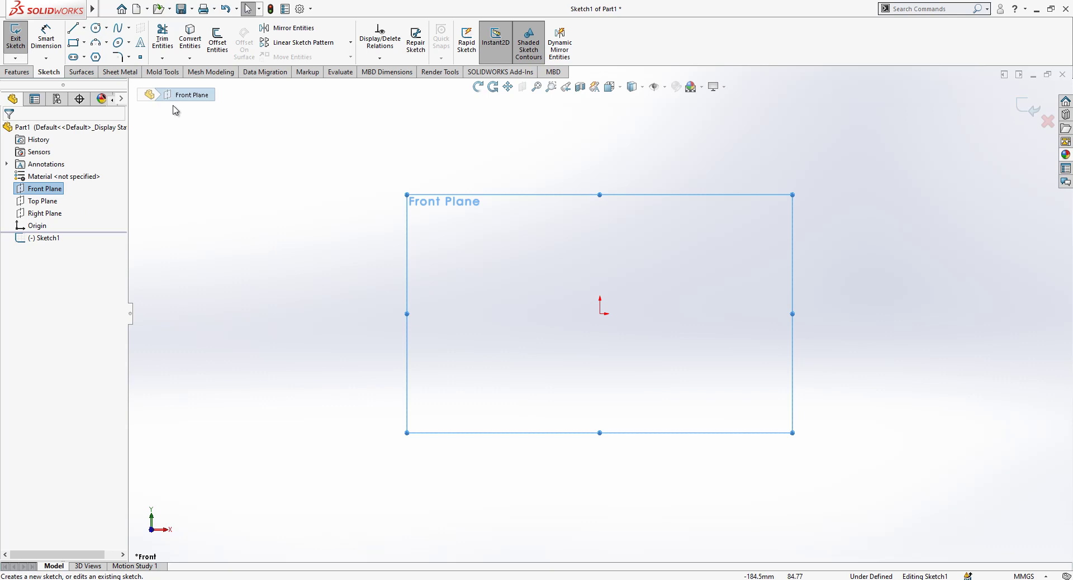
Step: Sketch a horizontal base line leftward from the origin, a vertical line about 105 mm upward from it, and a leftward top line about 80 mm long
click(73, 27)
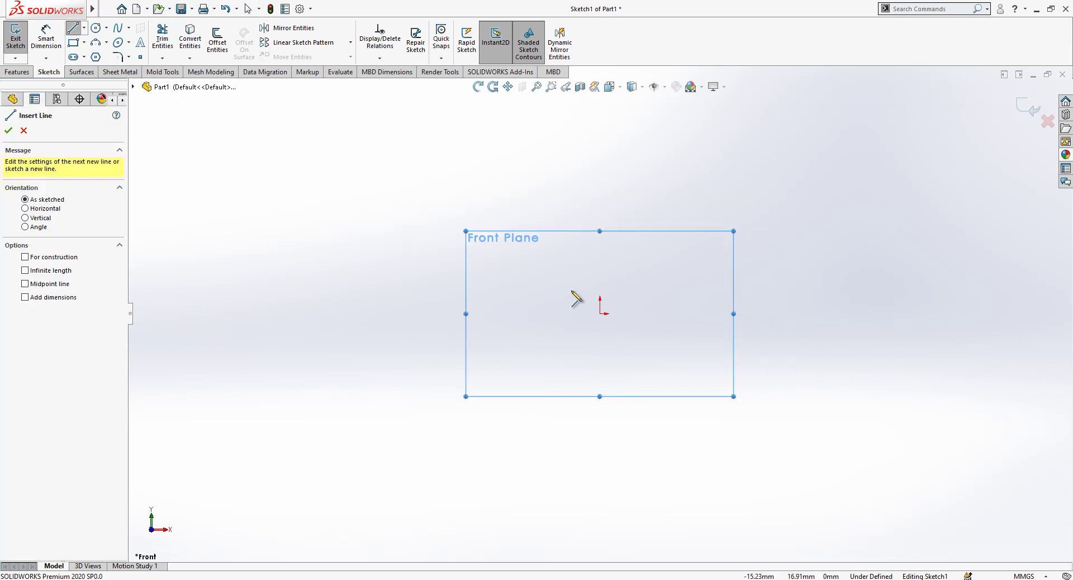
drag(599, 313, 514, 313)
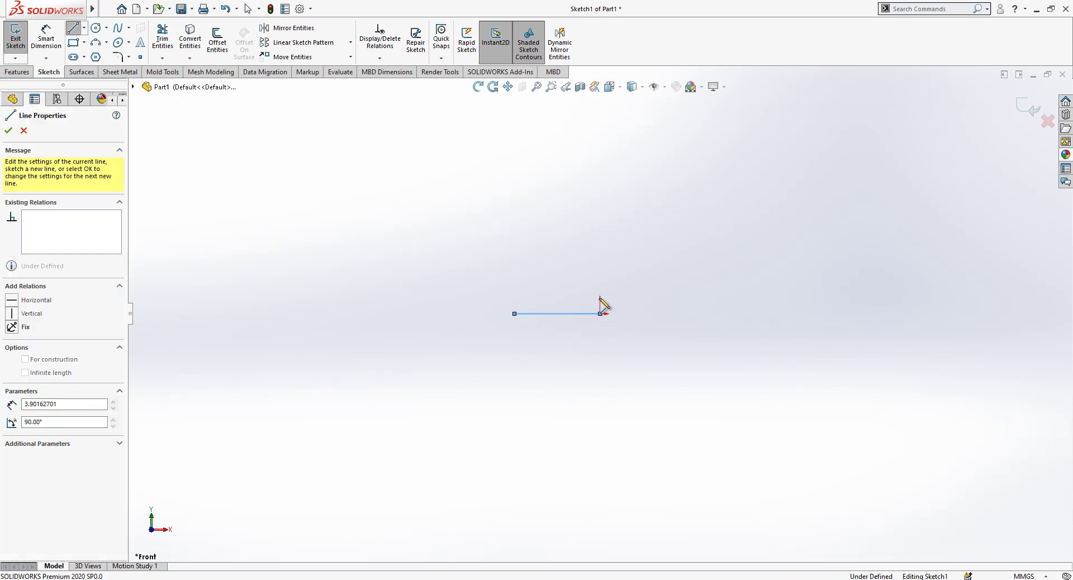
mouse_move(599, 313)
mouse_down()
mouse_move(599, 156)
mouse_move(480, 156)
mouse_up()
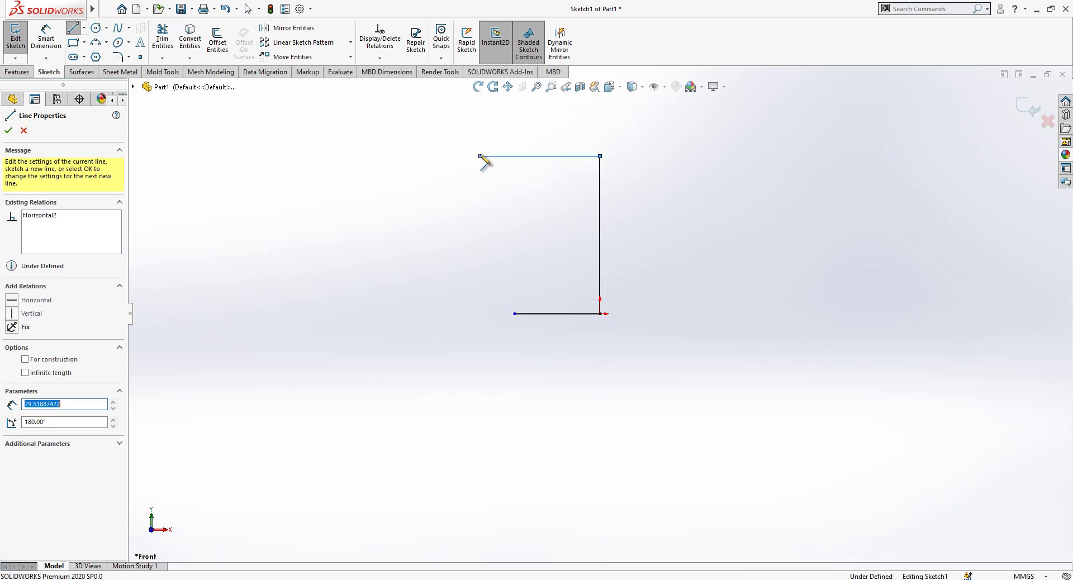
click(515, 156)
key(Escape)
Step: Convert the three sketch lines to construction geometry and shorten the base line toward the origin
drag(671, 130, 468, 370)
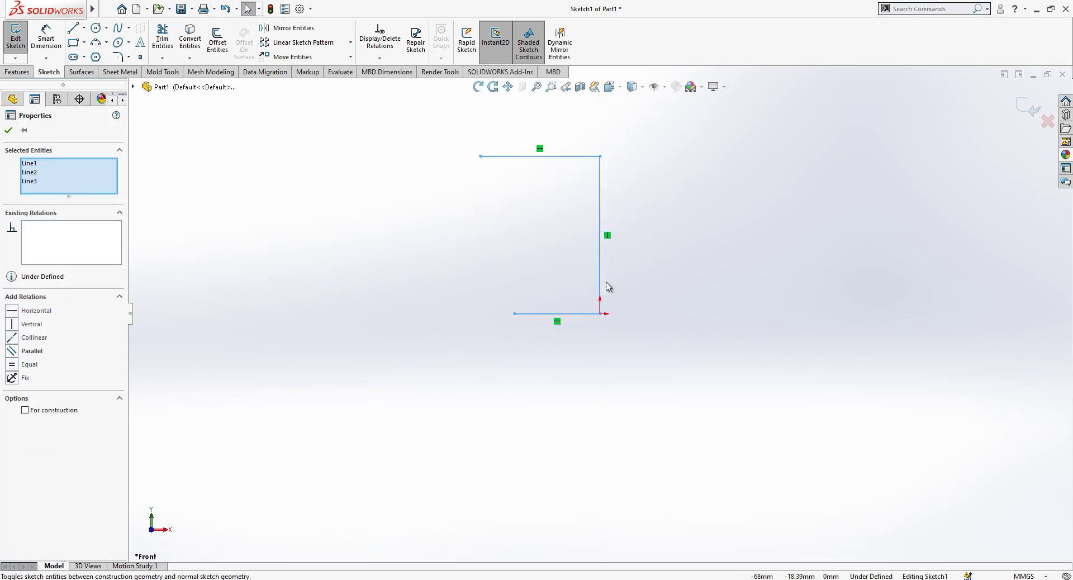
ctrl+middle_drag(673, 195, 658, 218)
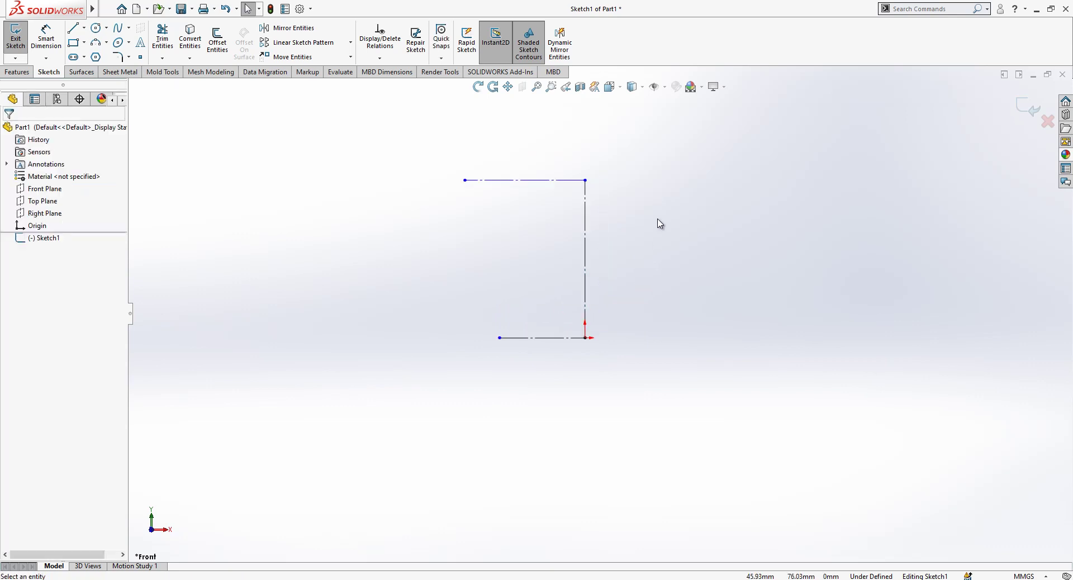
drag(498, 339, 525, 338)
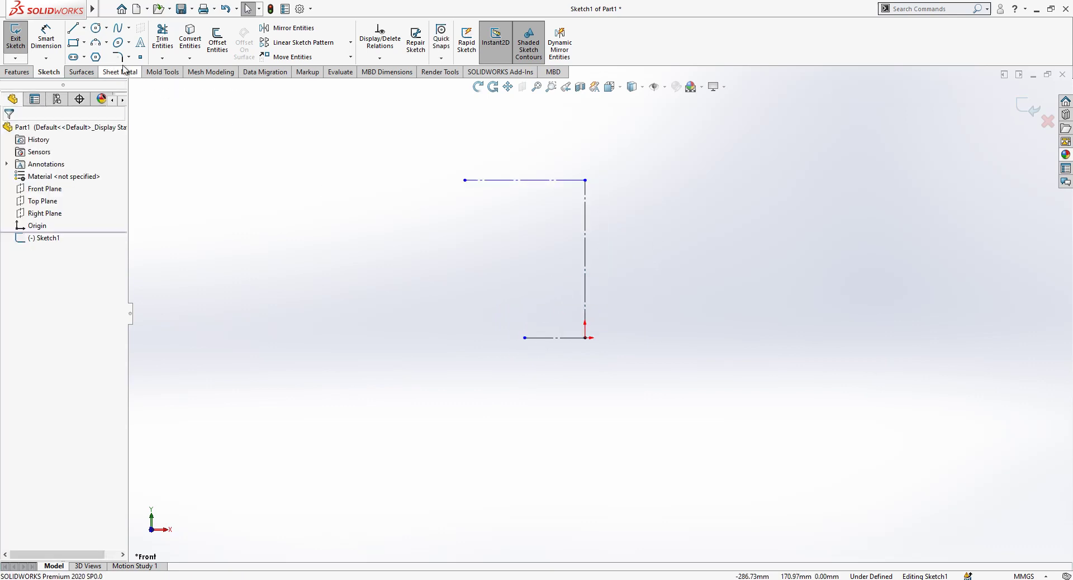
Step: Dimension the vertical construction line to 80 mm
click(46, 39)
click(587, 245)
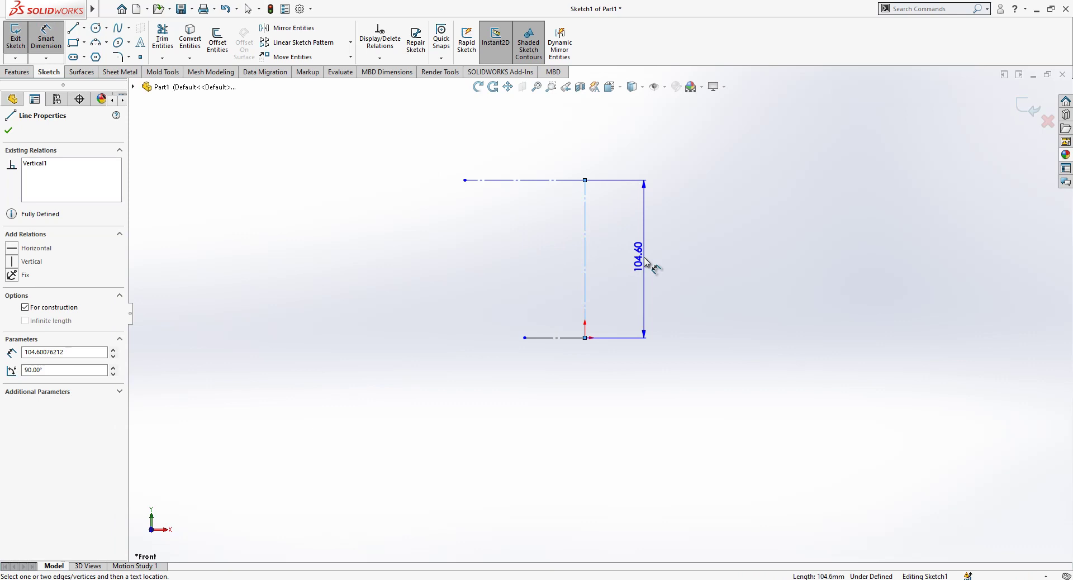
click(644, 223)
text(80)
key(Return)
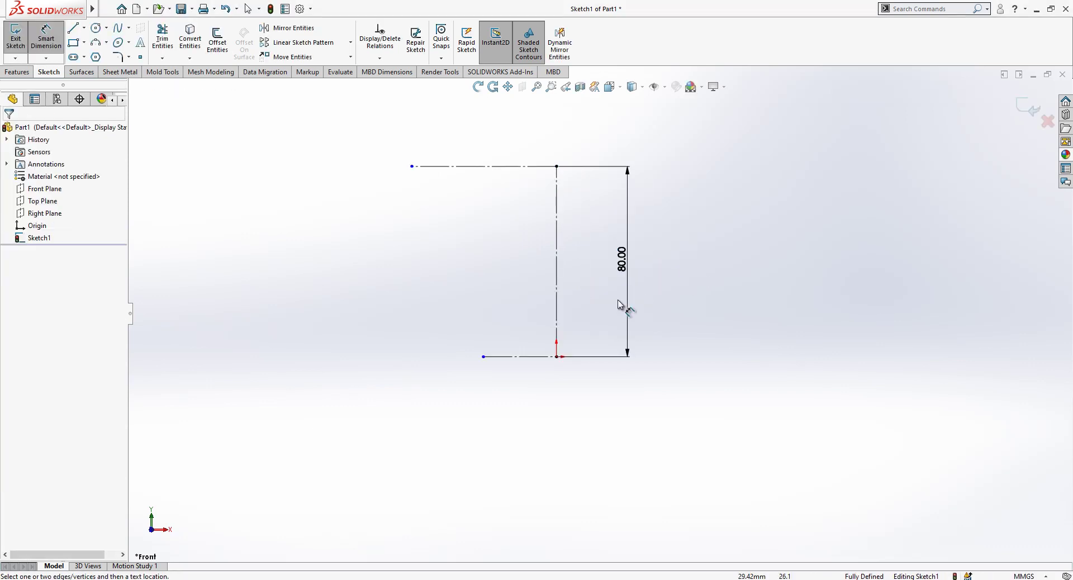
Step: Add a 67 mm diameter dimension between the vertical centreline and the outer end of the top construction line
click(557, 204)
click(411, 166)
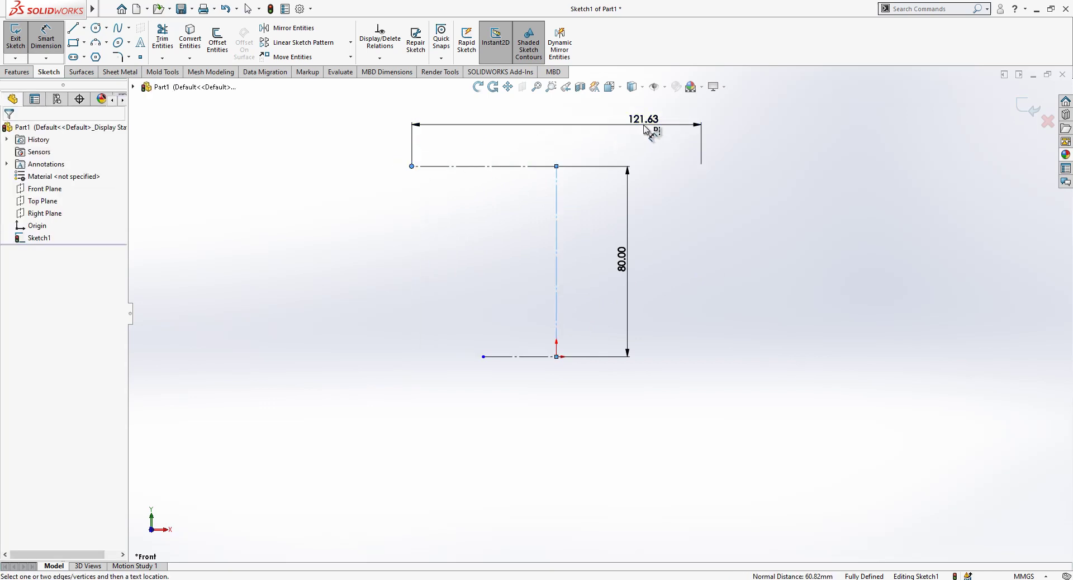
click(646, 130)
text(67)
key(Return)
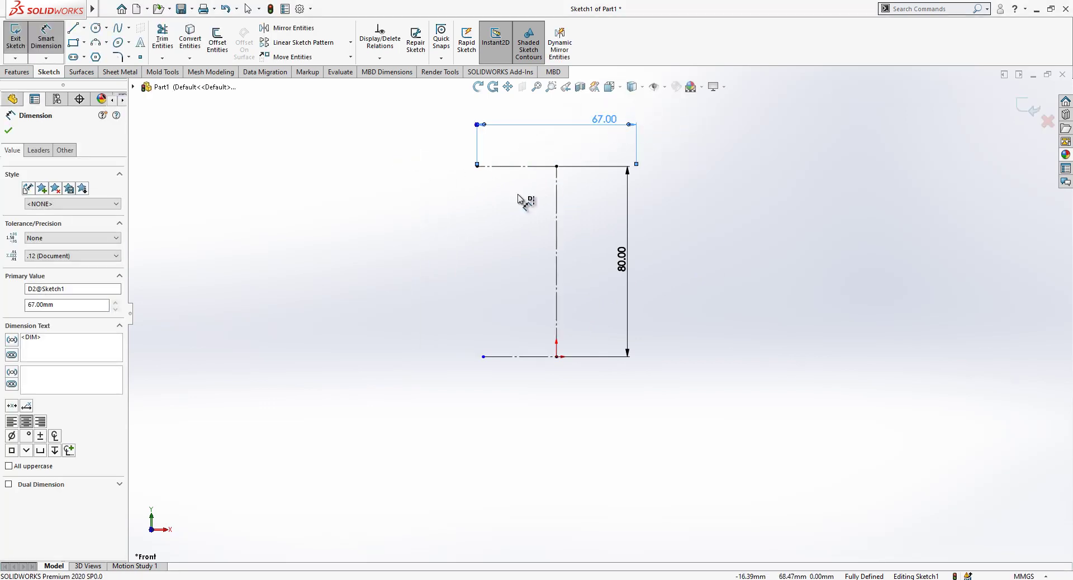
Step: Sketch a three-point arc downward from the top line's outer end, about 11 mm tall with a radius of about 33 mm
click(97, 45)
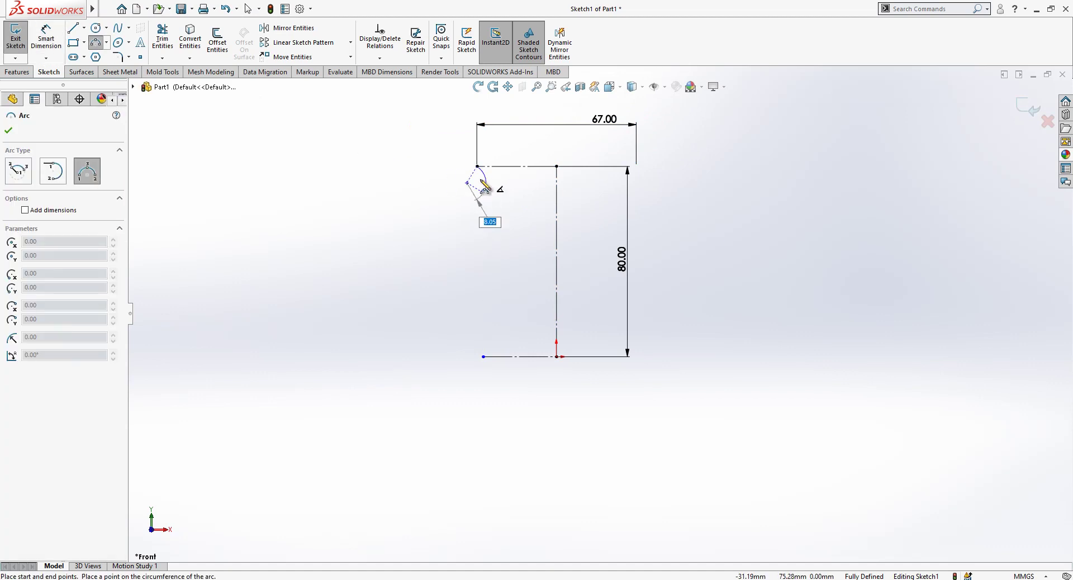
click(481, 180)
scroll(484, 184, down, 3)
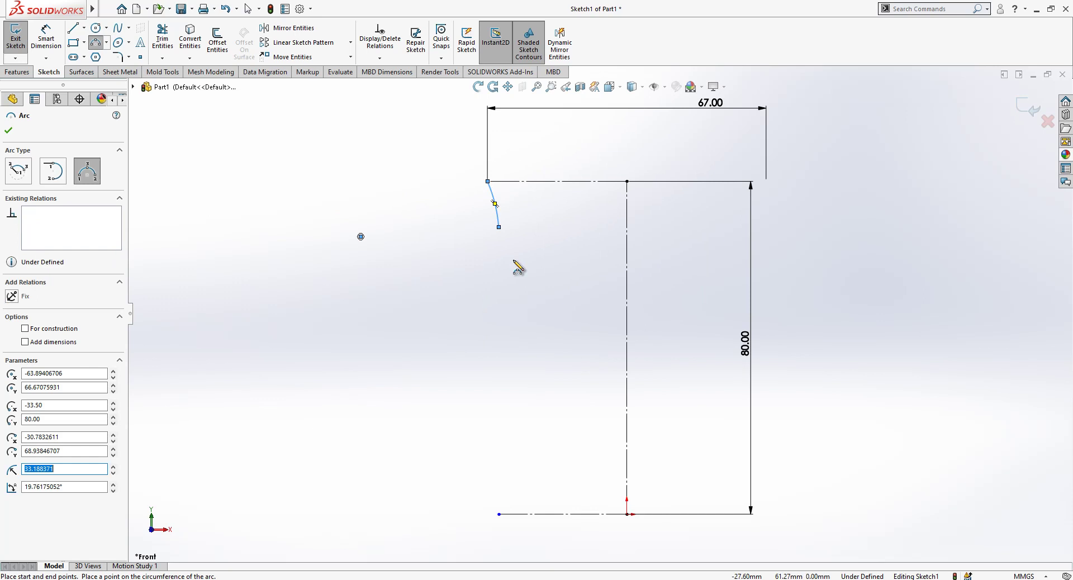
key(Escape)
Step: Dimension the vertical distance from the top line to the arc's lower end as 6 mm
right_drag(518, 273, 512, 171)
click(519, 182)
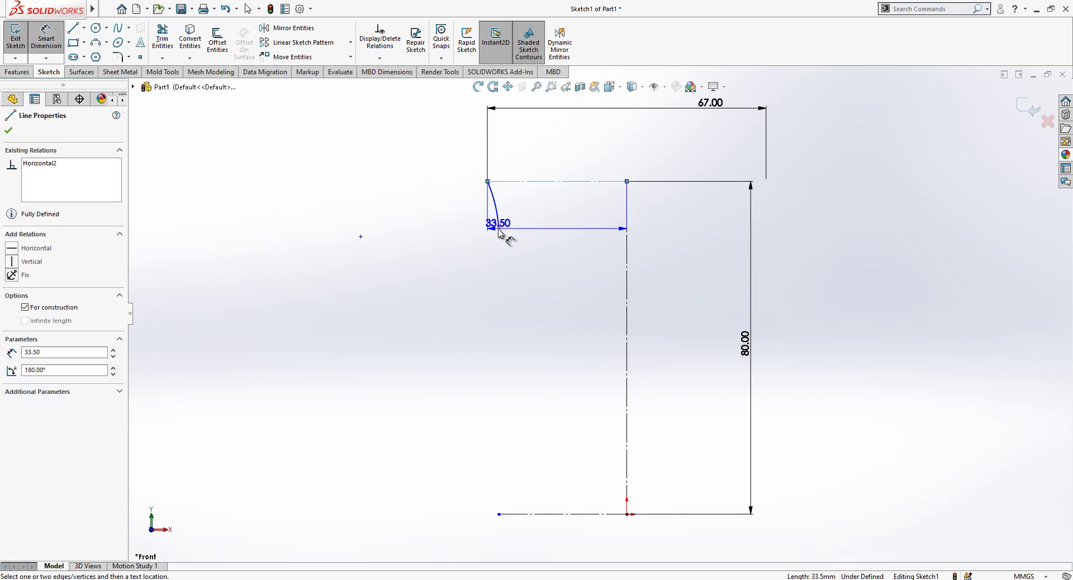
click(499, 226)
click(447, 207)
text(6153293mm)
key(Return)
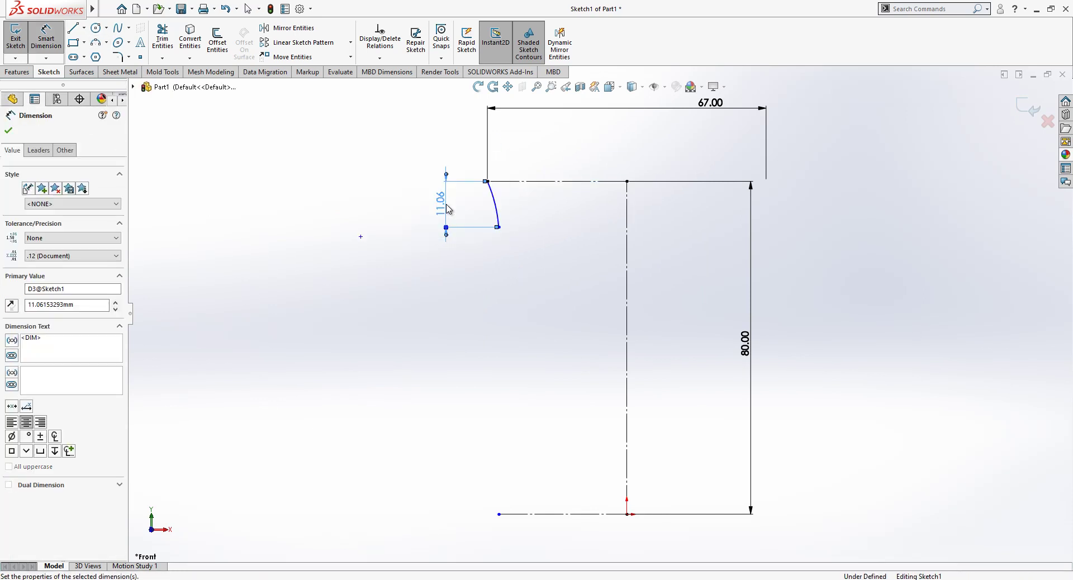
key(Escape)
click(497, 204)
key(f)
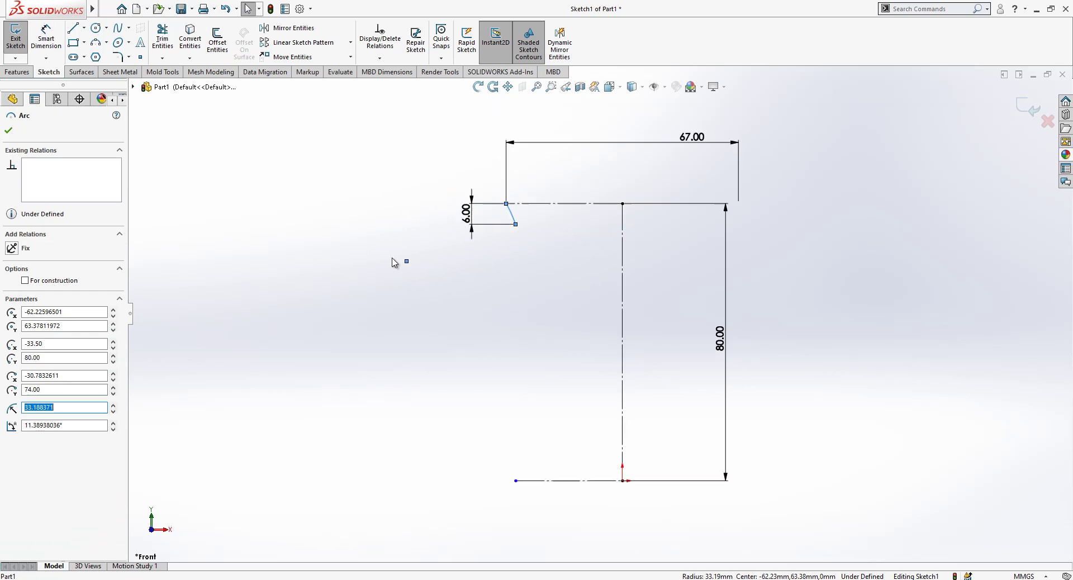
click(410, 273)
Step: Draw a two-point spline from the arc's lower end to the base line's outer end, then move that end to about 23 mm from the centreline
click(129, 28)
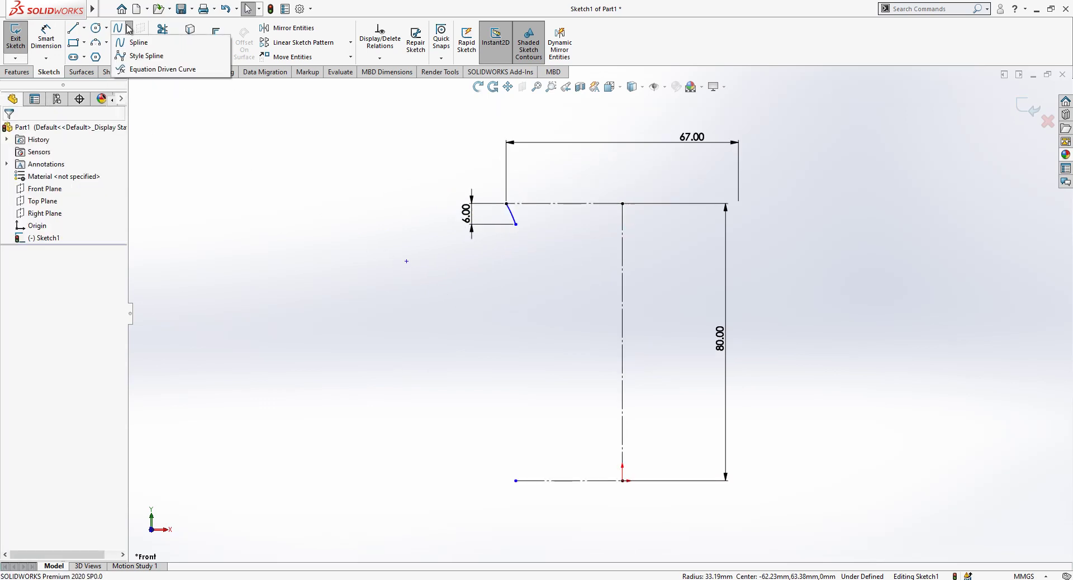
click(130, 41)
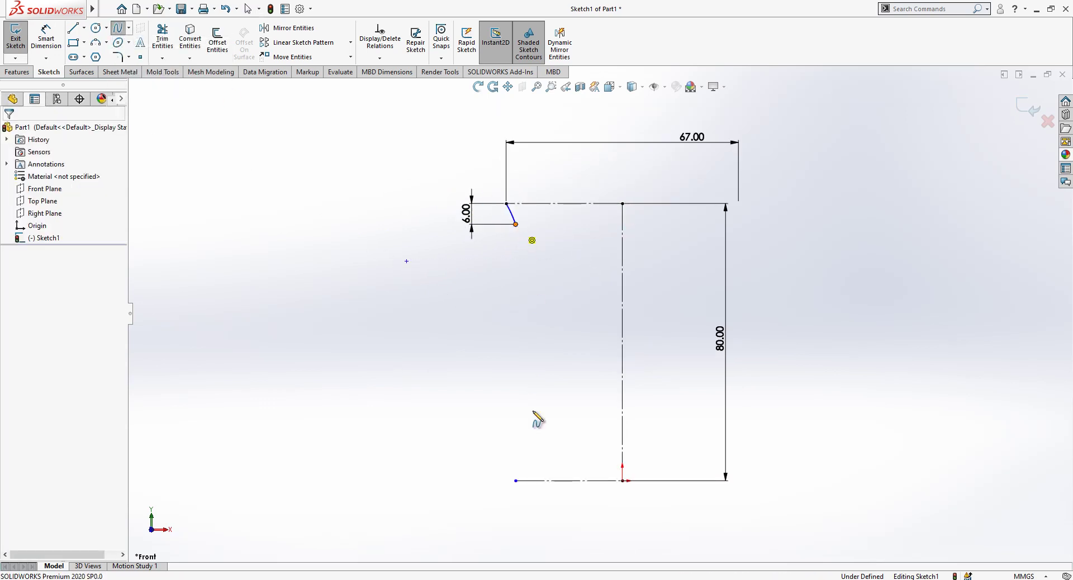
click(515, 224)
double_click(515, 481)
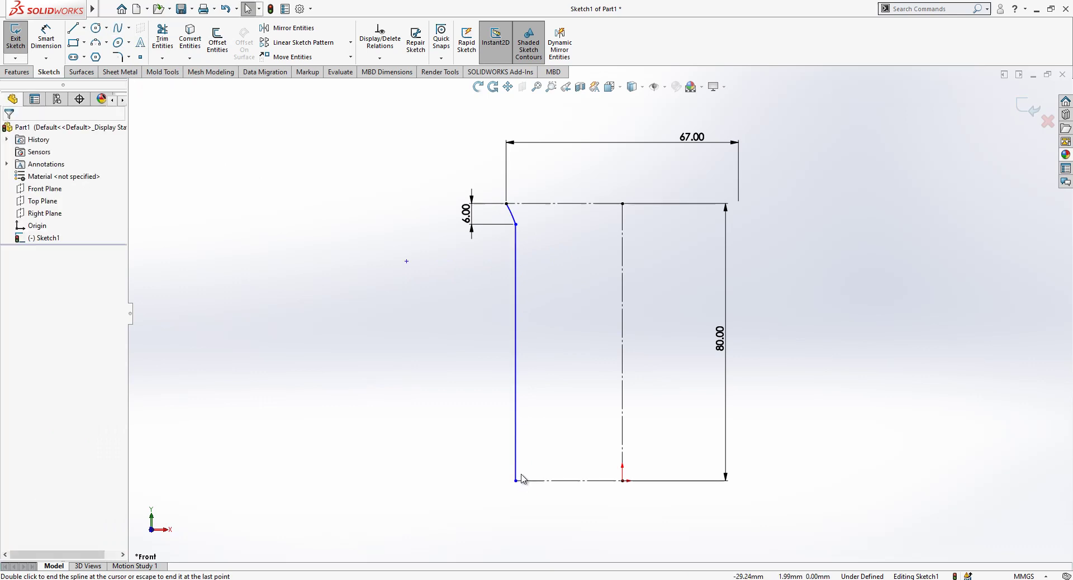
drag(515, 480, 541, 481)
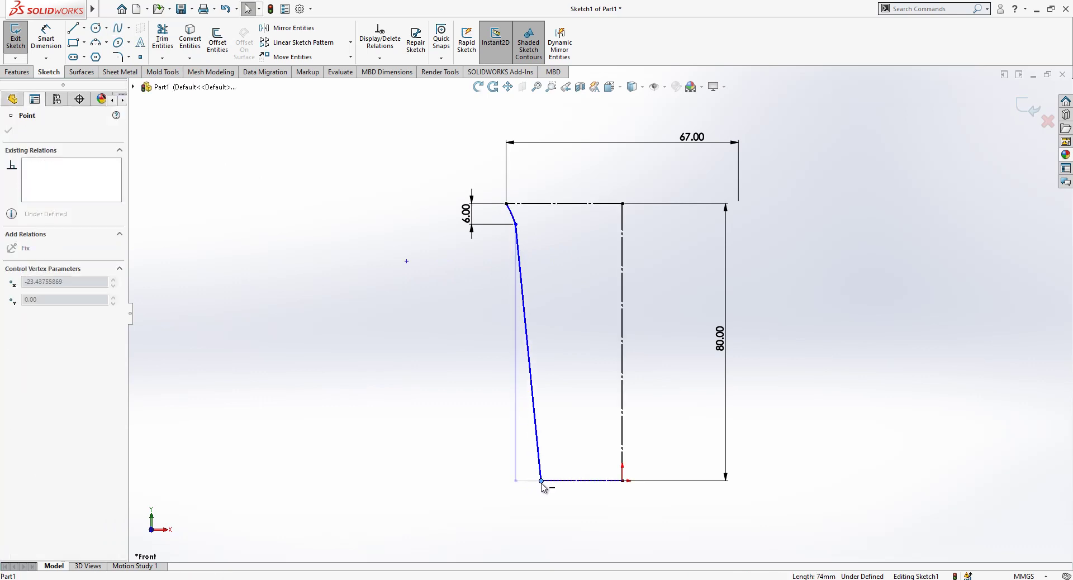
Step: Bow the spline outward into a cup profile by adjusting its upper and lower tangency handles
click(532, 312)
click(525, 322)
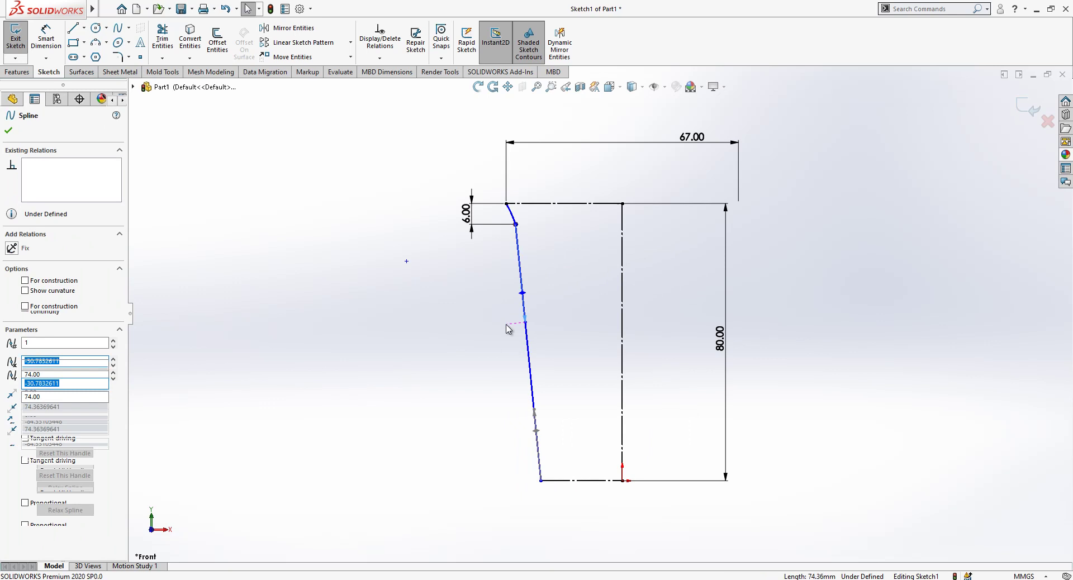
drag(515, 318, 497, 300)
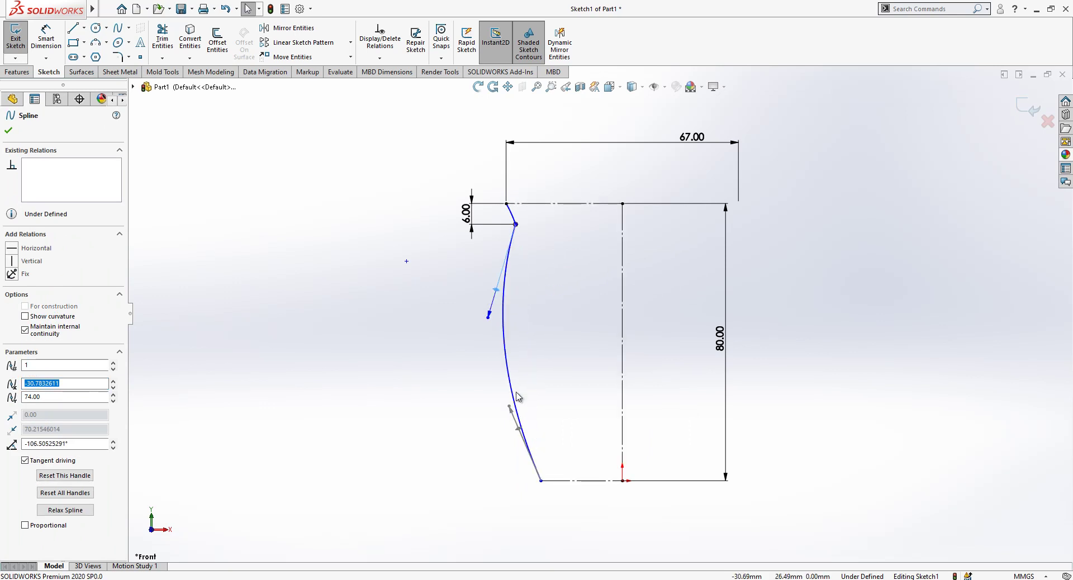
mouse_move(508, 408)
mouse_down()
mouse_move(527, 407)
mouse_move(508, 417)
mouse_up()
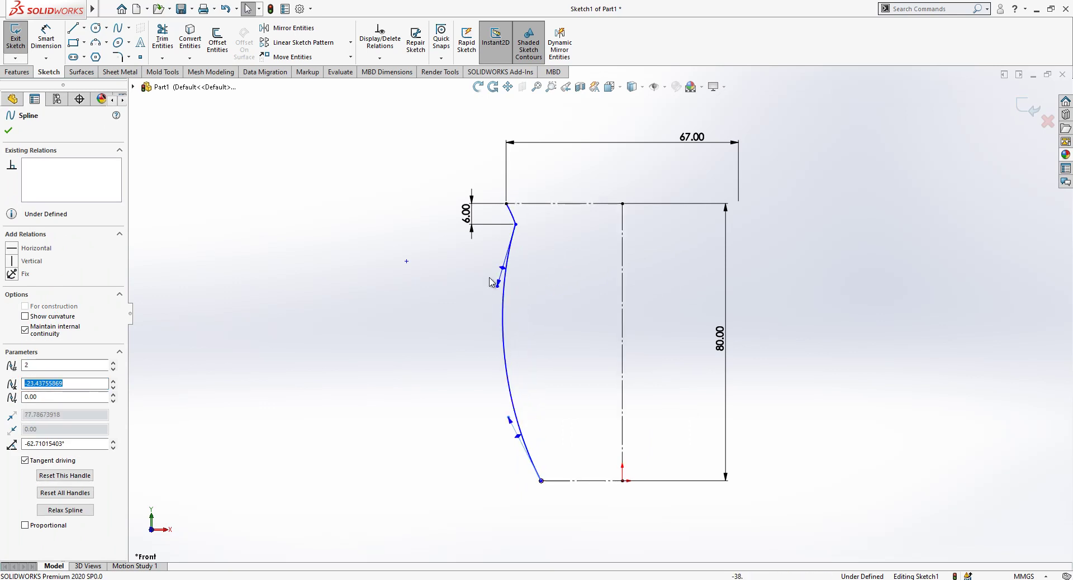
drag(498, 285, 492, 303)
click(472, 283)
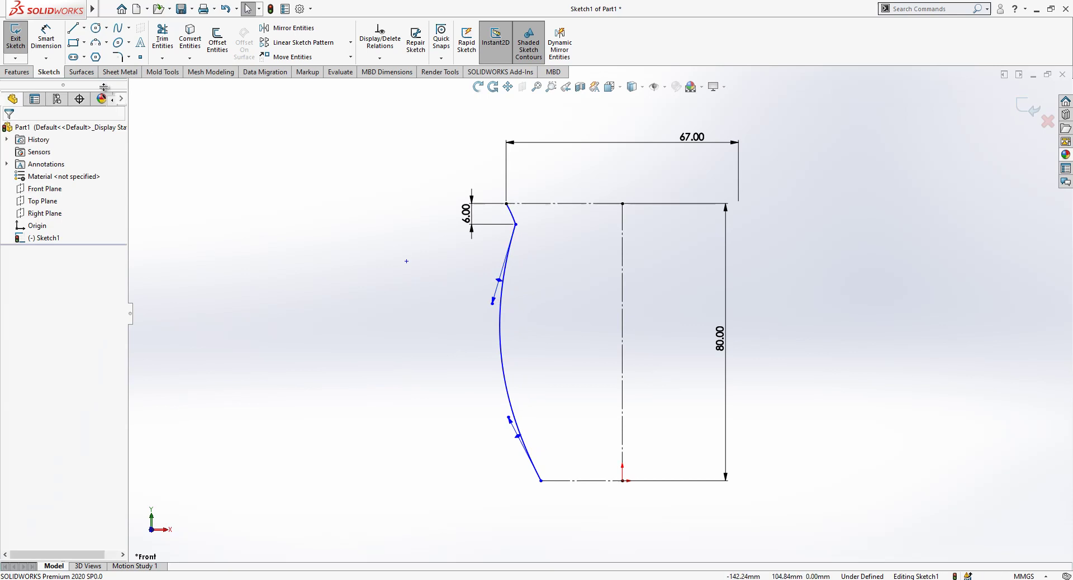
Step: Dimension the angle between the spline's upper handle and the vertical centreline as 4°
click(45, 43)
click(498, 281)
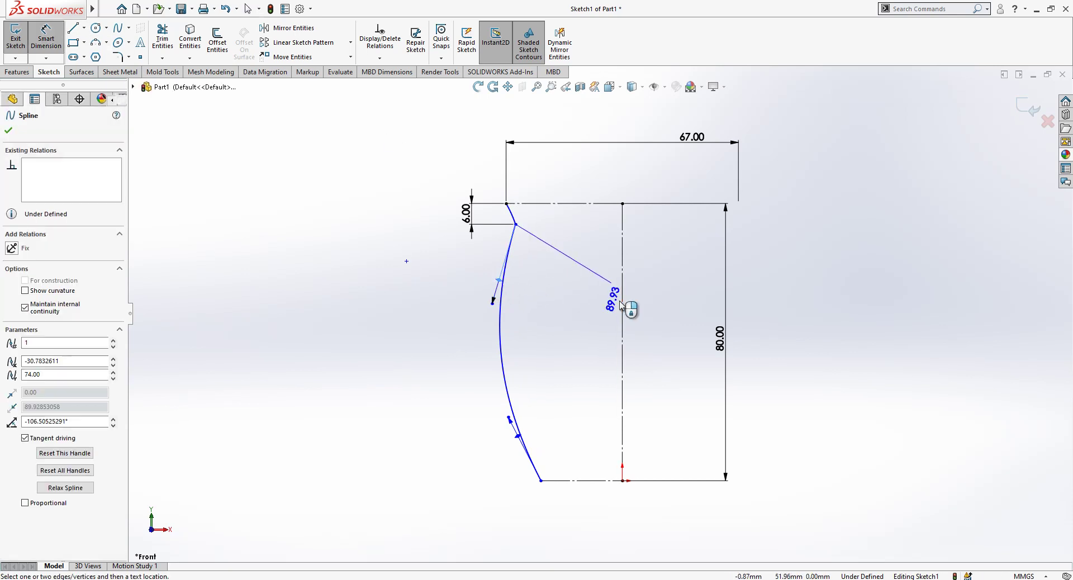
click(588, 313)
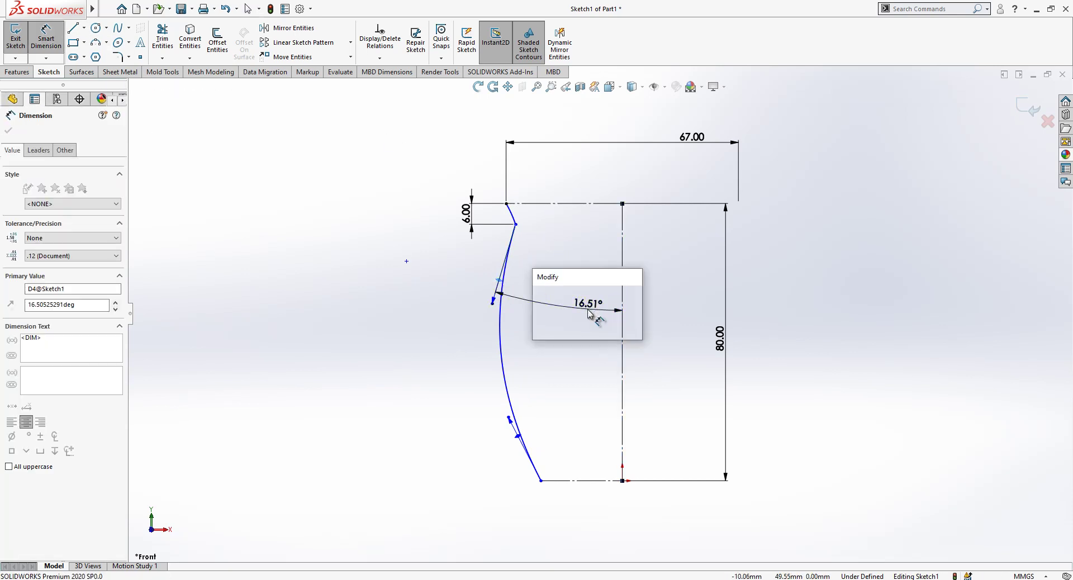
key(Return)
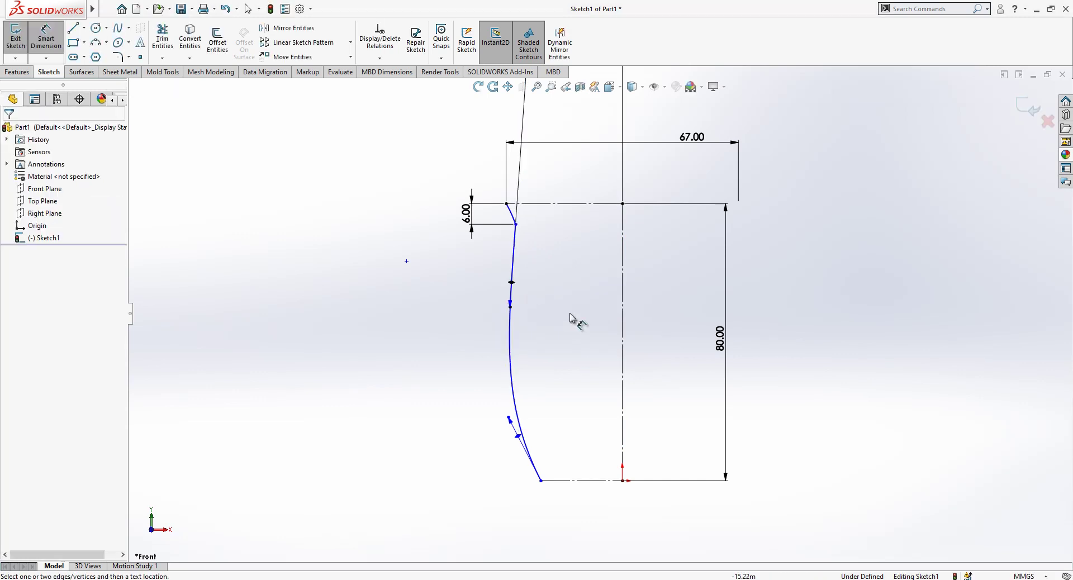
scroll(573, 300, down, 2)
key(Escape)
Step: Add a tangent relation between the spline and the short arc at the rim
click(504, 240)
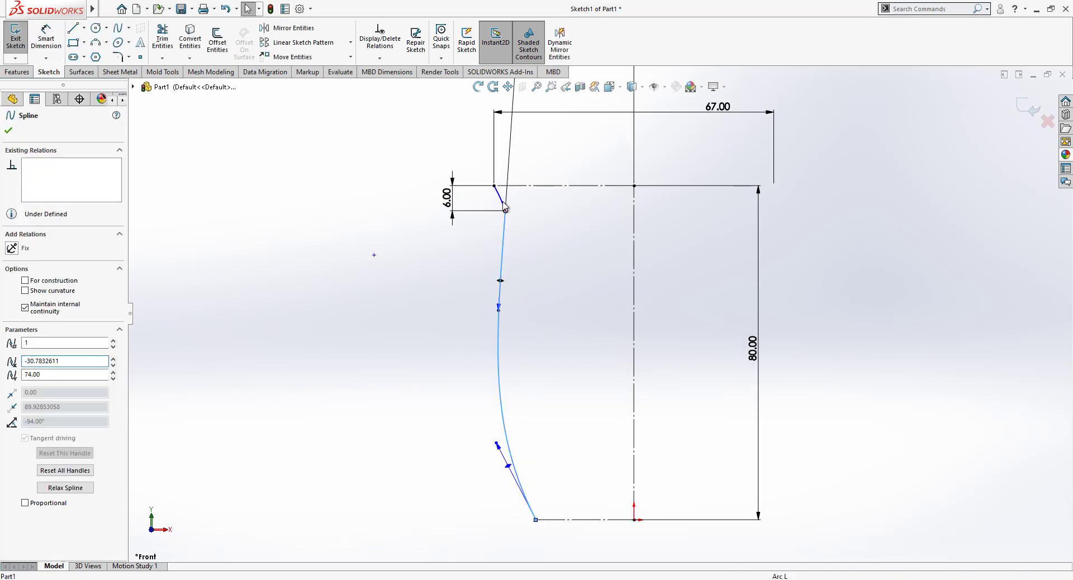
ctrl+click(501, 201)
click(54, 310)
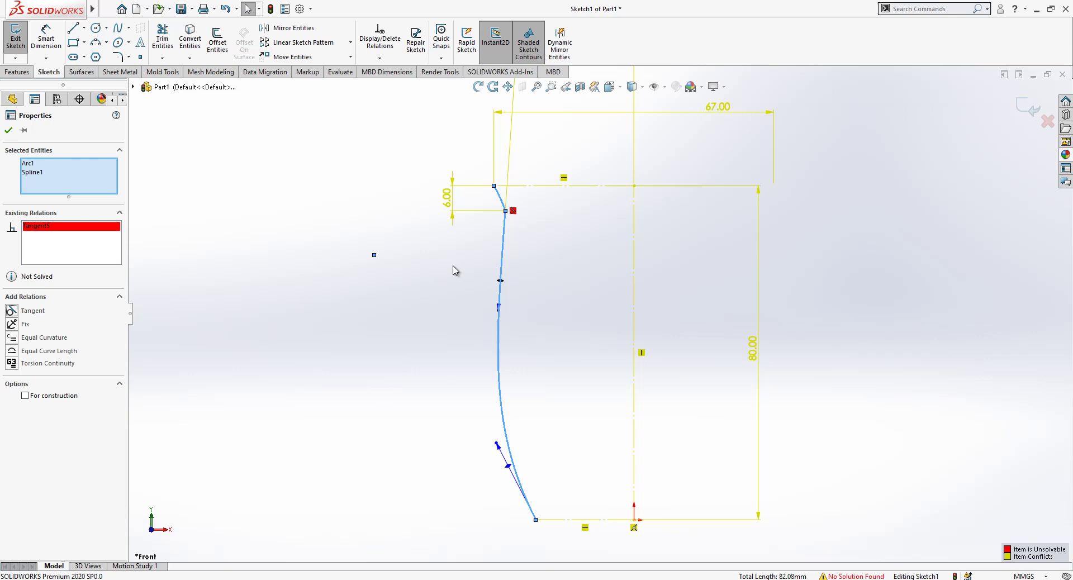
Step: Remove the 4° angle dimension that conflicts with the tangent relation
scroll(508, 239, up, 3)
scroll(598, 182, up, 4)
scroll(603, 129, down, 2)
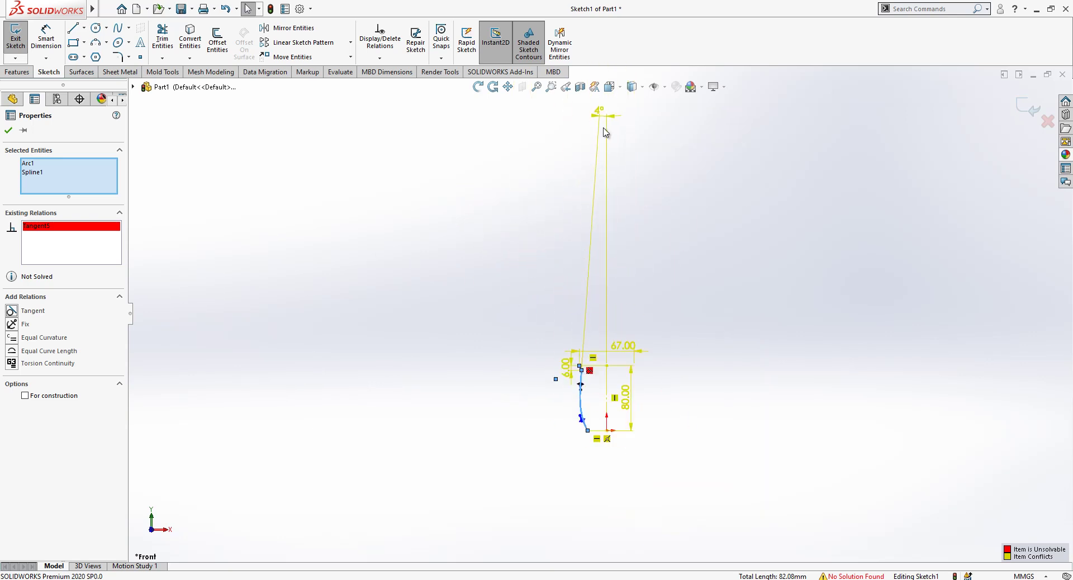
drag(603, 114, 582, 145)
key(ctrl+z)
Step: Move the junction of the short rim arc and the spline outward, directly below the rim's outer point, so the profile bows outward
scroll(525, 357, down, 5)
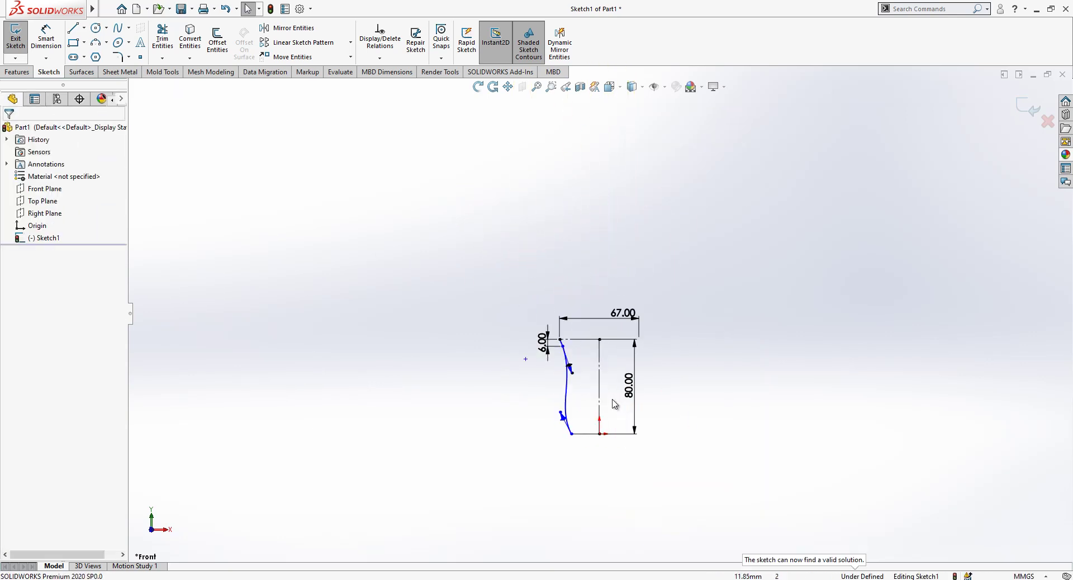
drag(533, 346, 493, 339)
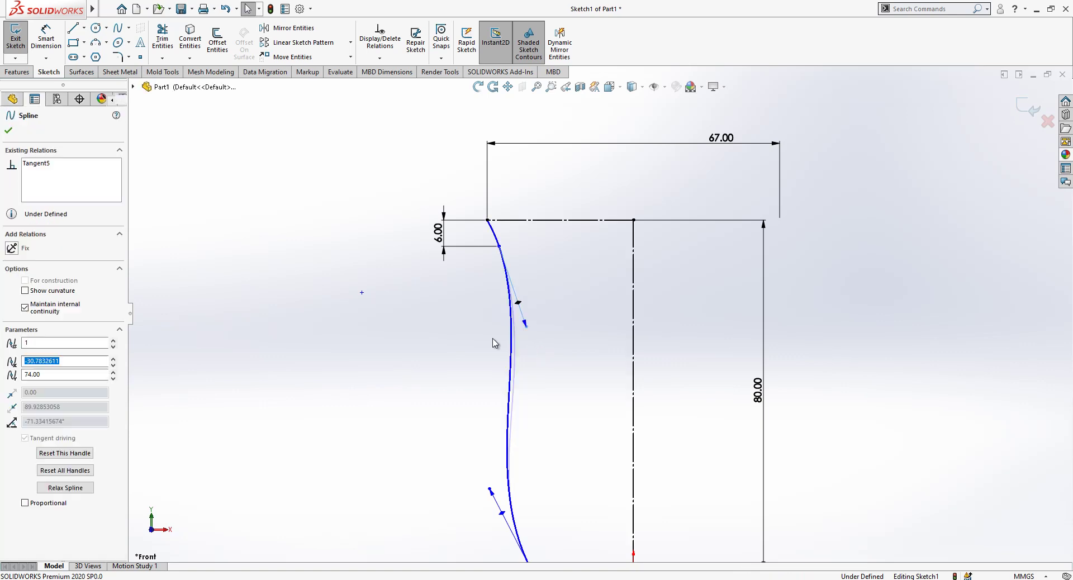
drag(499, 246, 487, 255)
click(427, 262)
Step: Dimension the angle between the spline's upper handle and the vertical centreline as 4°
click(47, 39)
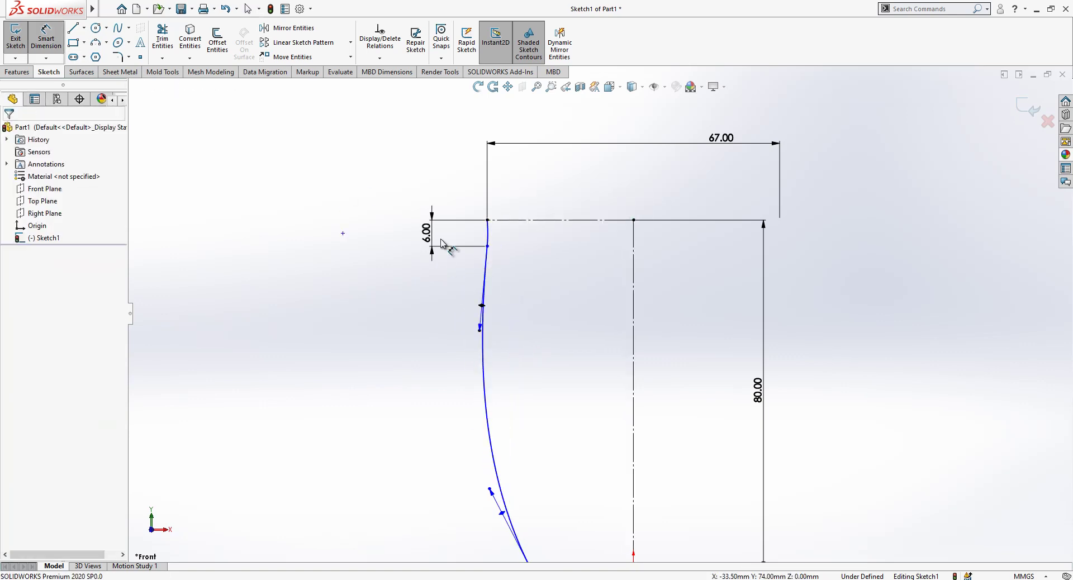
click(481, 305)
click(633, 296)
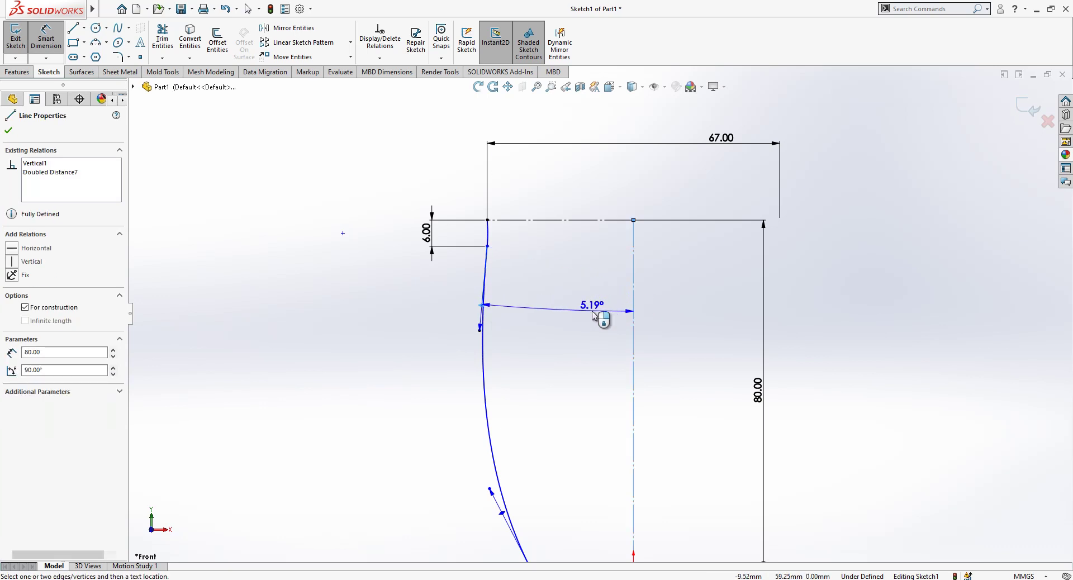
click(592, 314)
text(4)
key(Return)
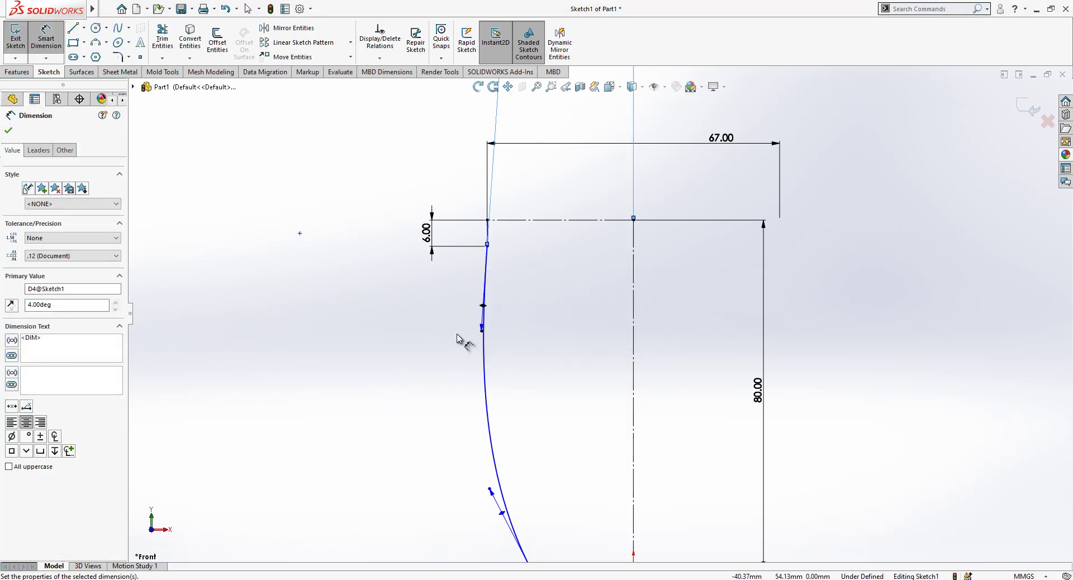
Step: Dimension the tangency weight of the spline's upper handle as 80
click(457, 336)
click(479, 335)
click(430, 339)
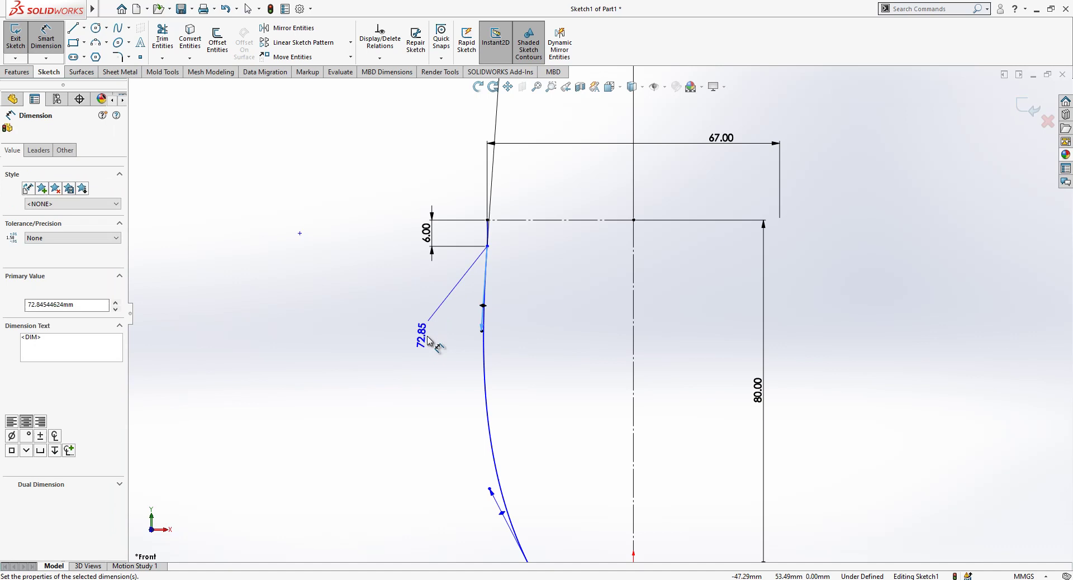
text(80)
key(Return)
key(f)
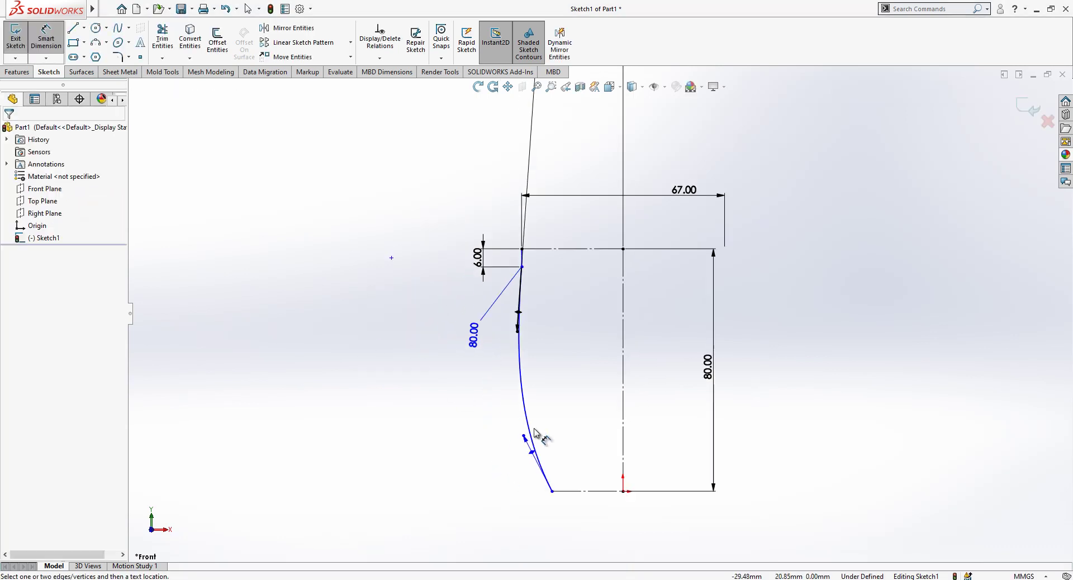
Step: Dimension the angle between the spline's lower handle and the vertical centreline as 35°
click(534, 455)
click(623, 423)
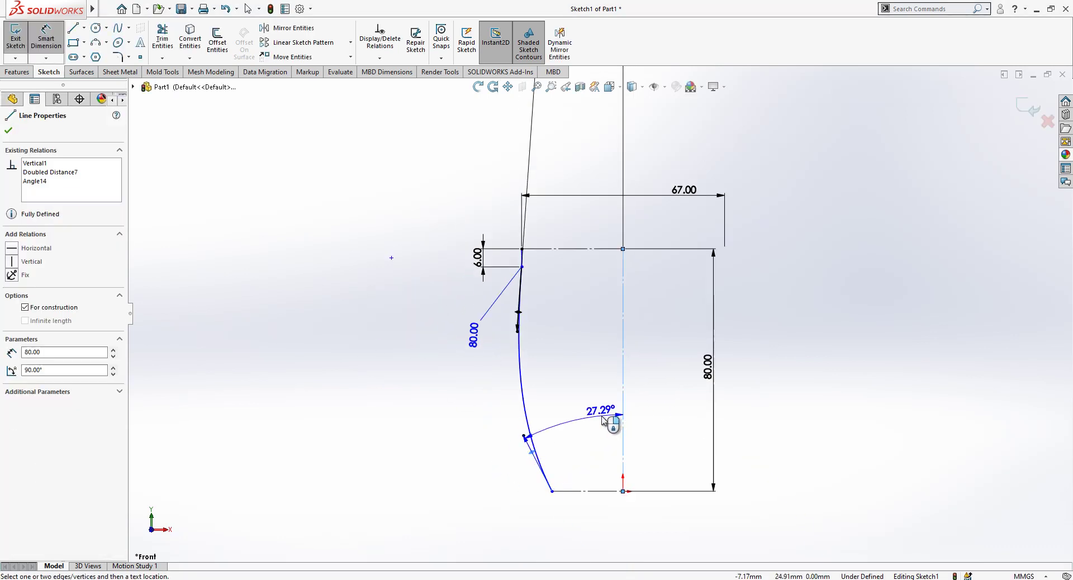
click(605, 420)
text(35)
key(Return)
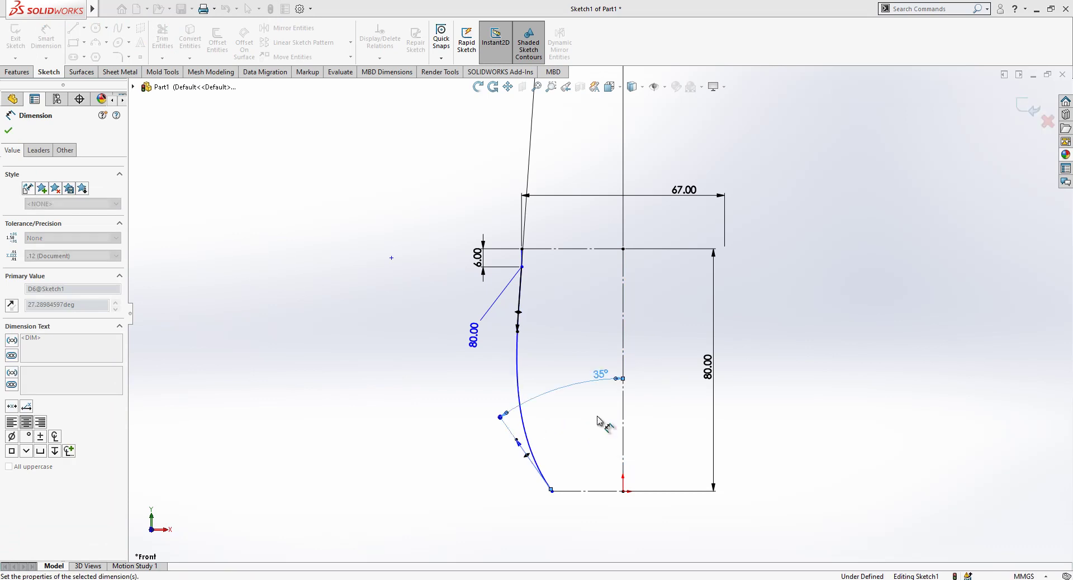
Step: Dimension the tangency weight of the spline's lower handle as 50
click(515, 440)
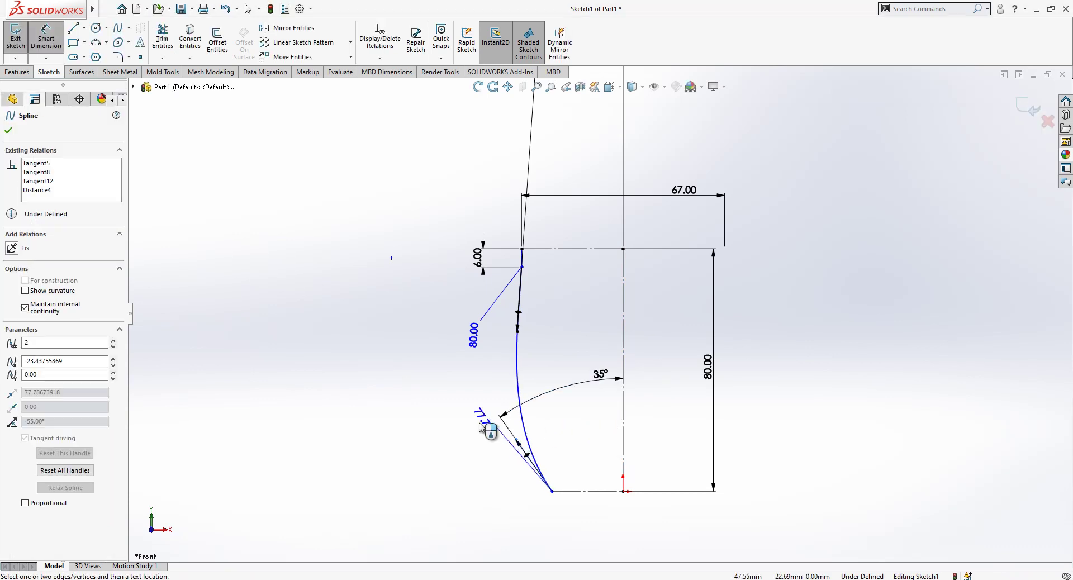
click(480, 420)
key(Return)
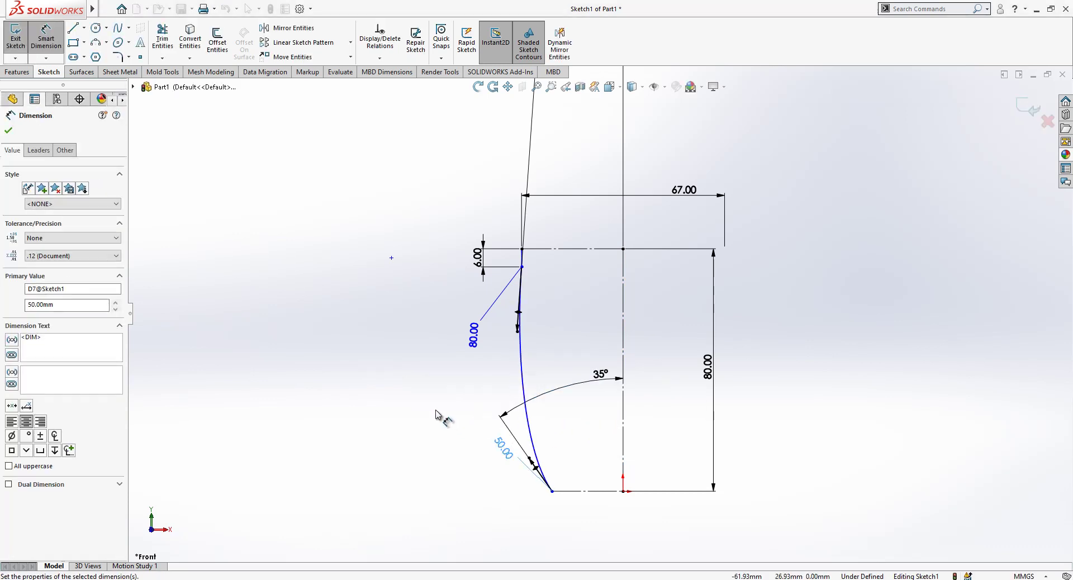
Step: Dimension the cup's base diameter across the centreline from the spline's lower endpoint as 37 mm
click(551, 491)
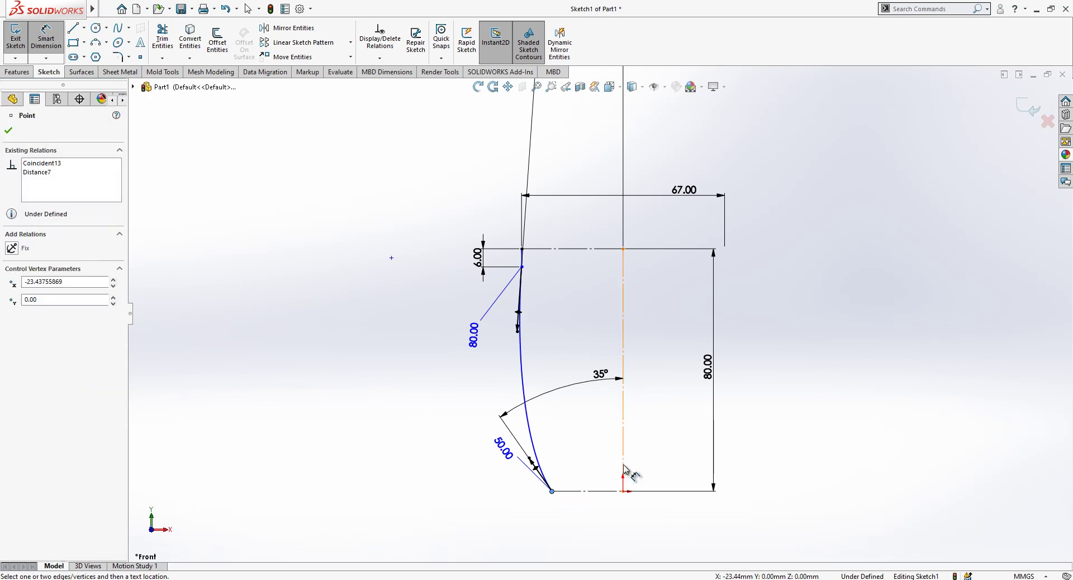
click(623, 471)
click(650, 530)
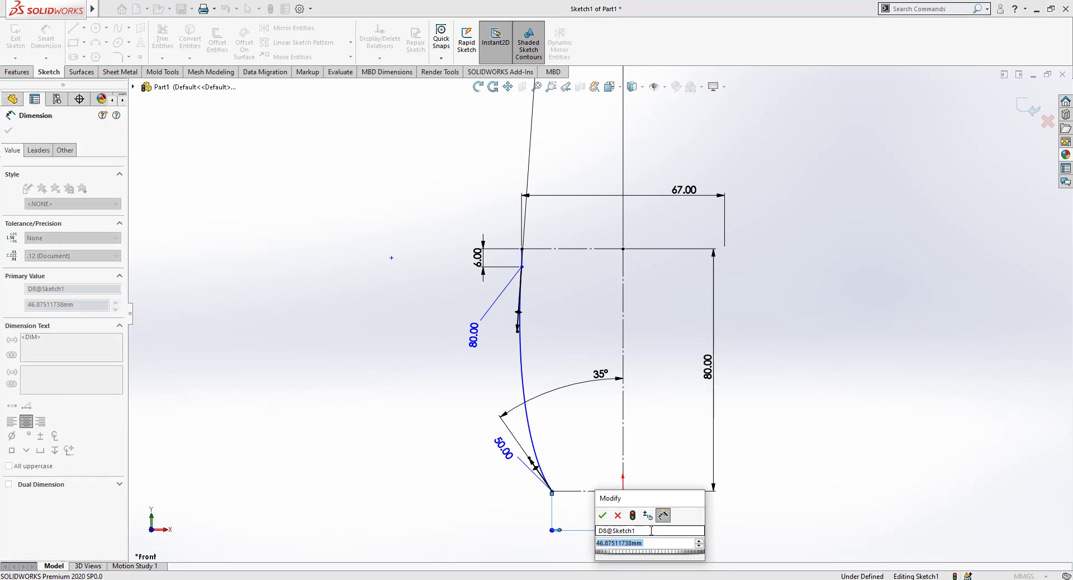
text(37)
key(Return)
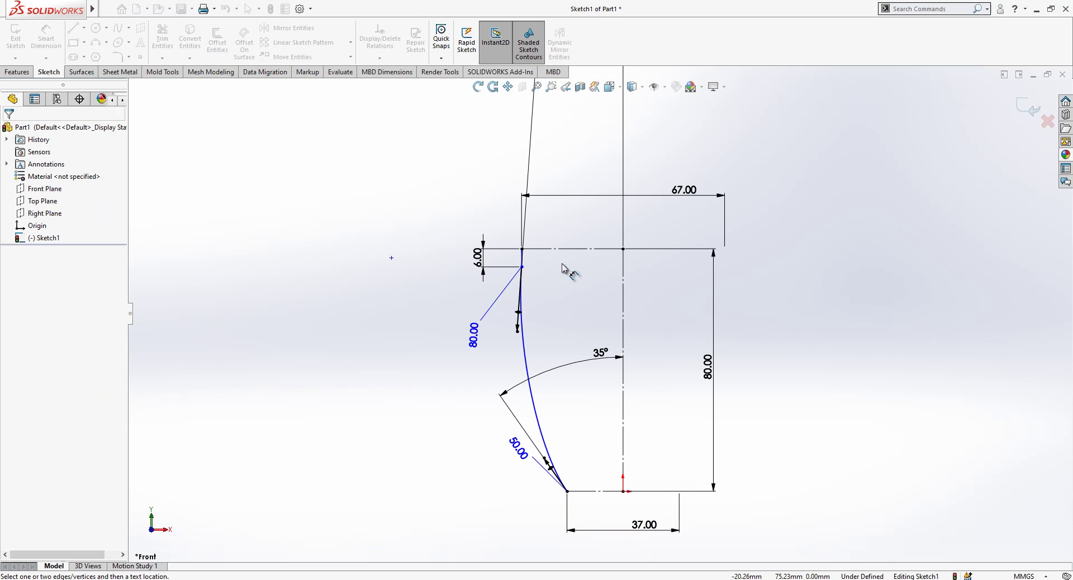
Step: Dimension the diameter across the centreline at the junction of the rim arc and spline as 65 mm
scroll(563, 268, down, 2)
click(508, 275)
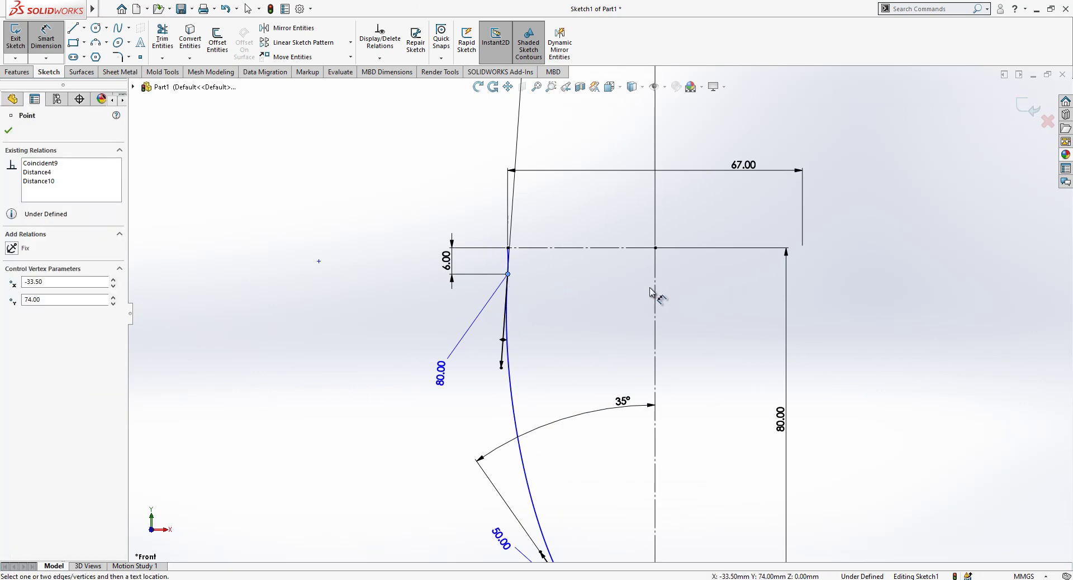
click(657, 290)
click(688, 311)
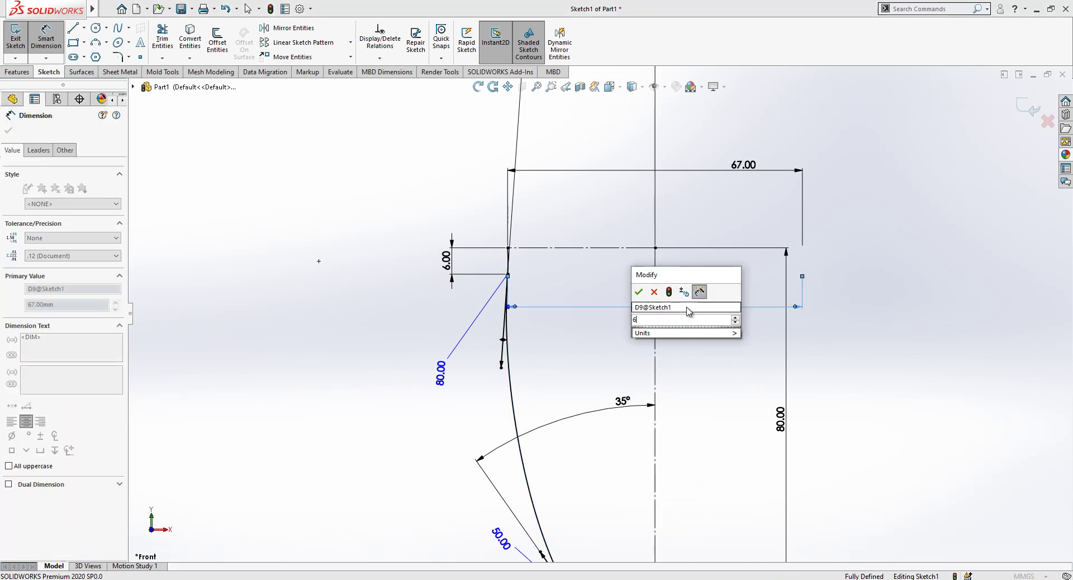
key(Return)
click(379, 213)
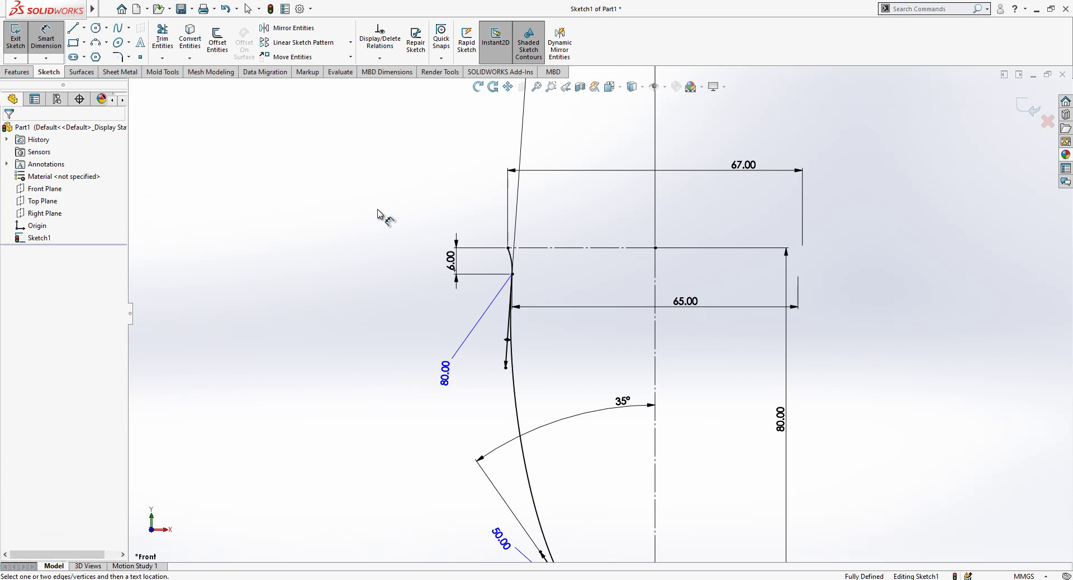
Step: Close the finished profile sketch and start a new sketch on the Front Plane
key(z)
scroll(576, 272, down, 1)
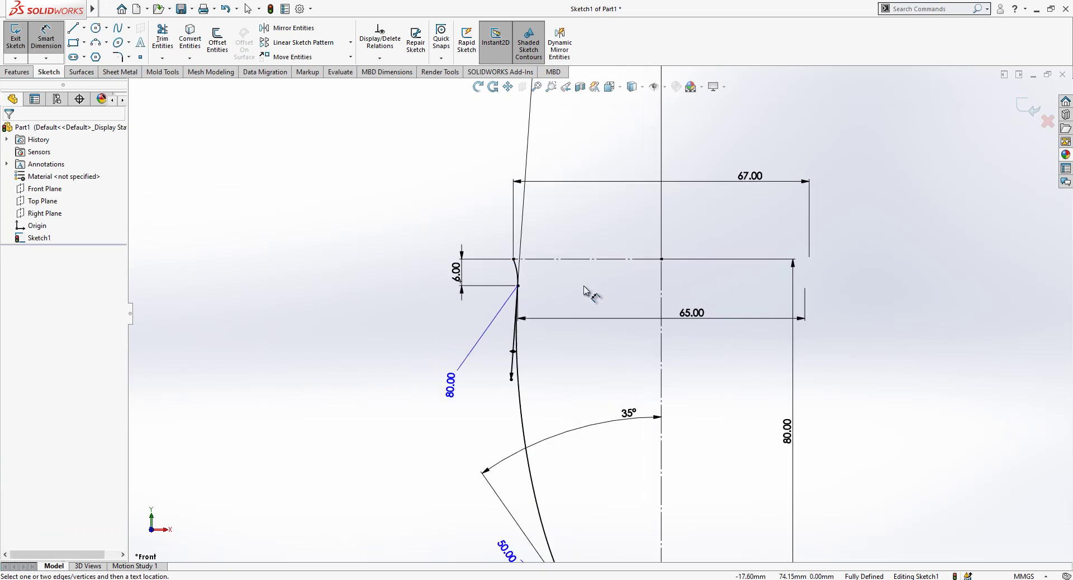
scroll(585, 290, up, 2)
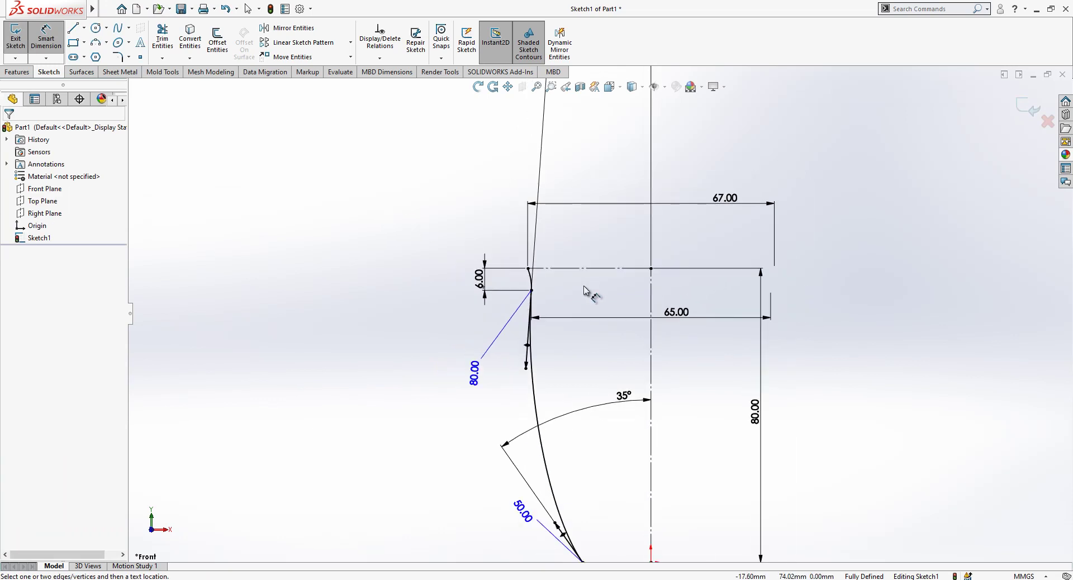
click(1025, 100)
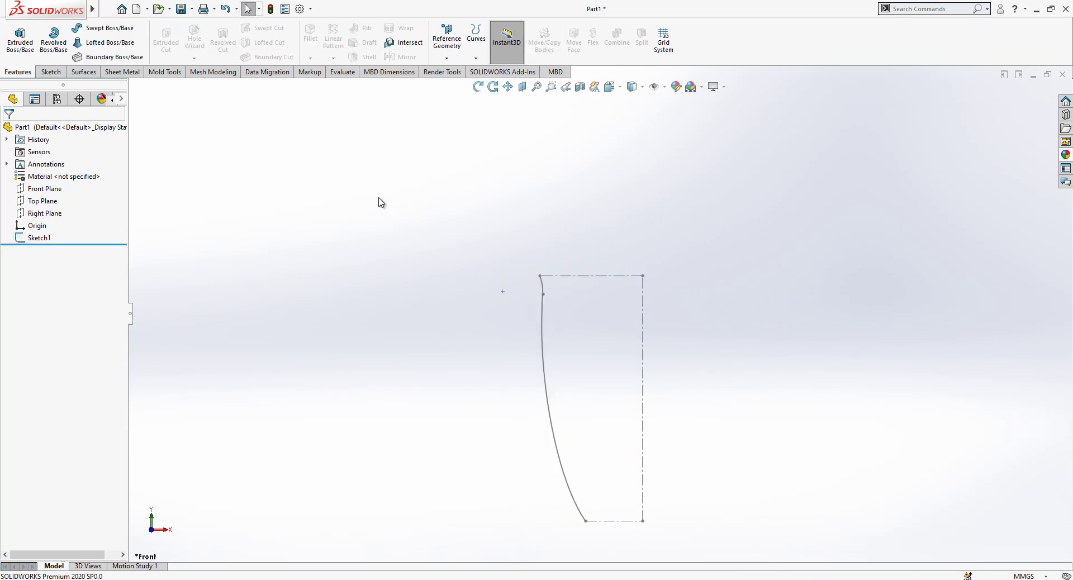
click(55, 189)
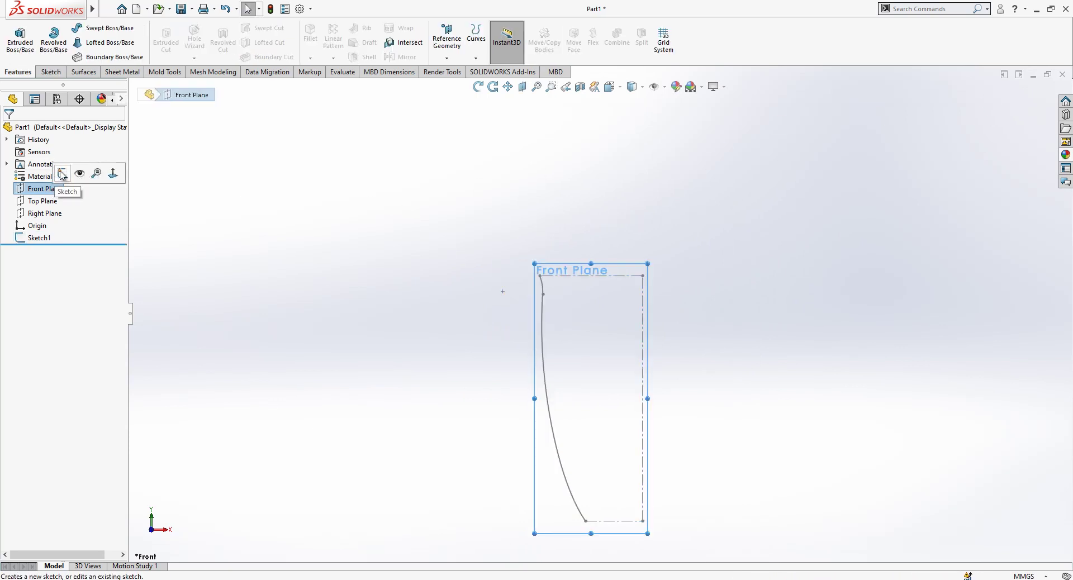
click(62, 175)
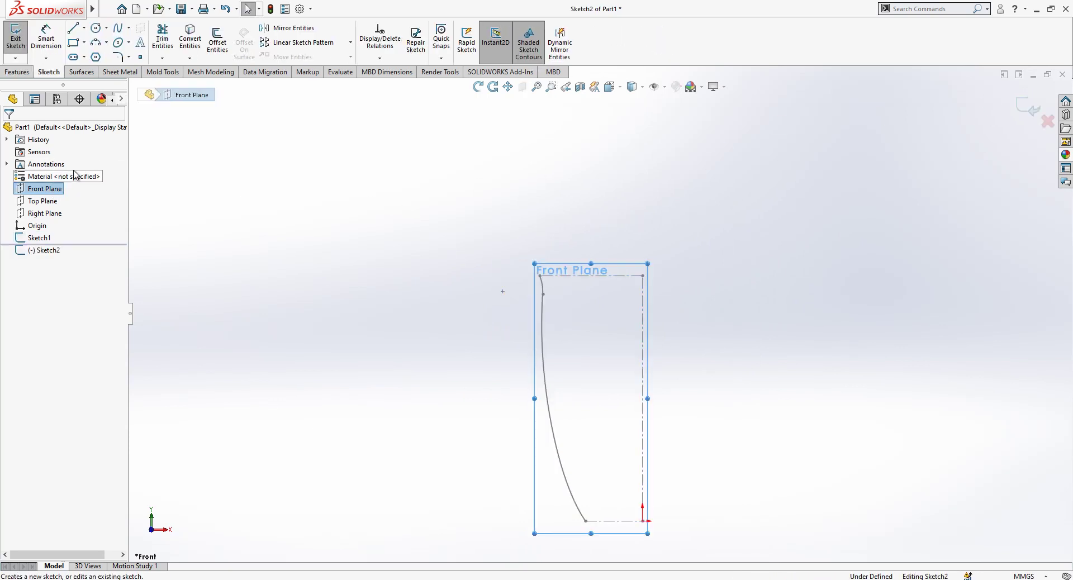
Step: Draw a two-point spline from the arc–spline junction to the base line, ending slightly inside the first profile's lower endpoint
click(118, 29)
click(543, 294)
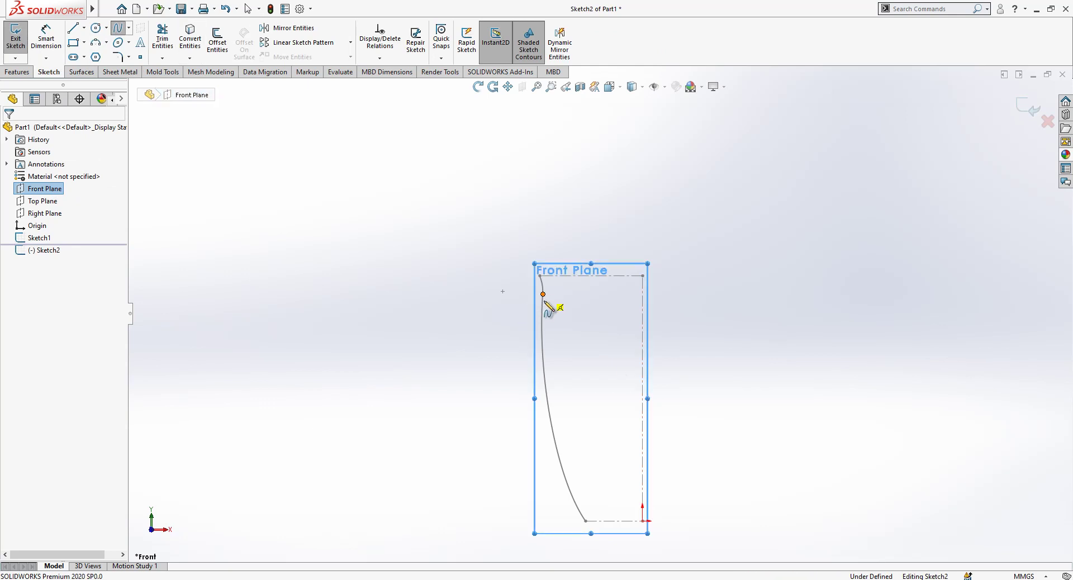
click(594, 520)
right_click(624, 380)
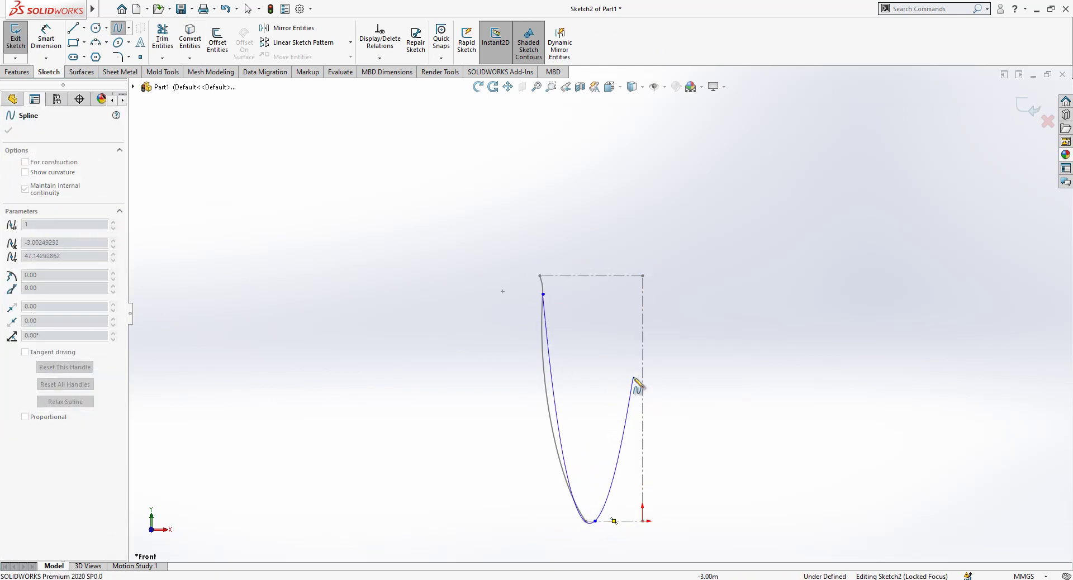
right_click(626, 396)
click(647, 397)
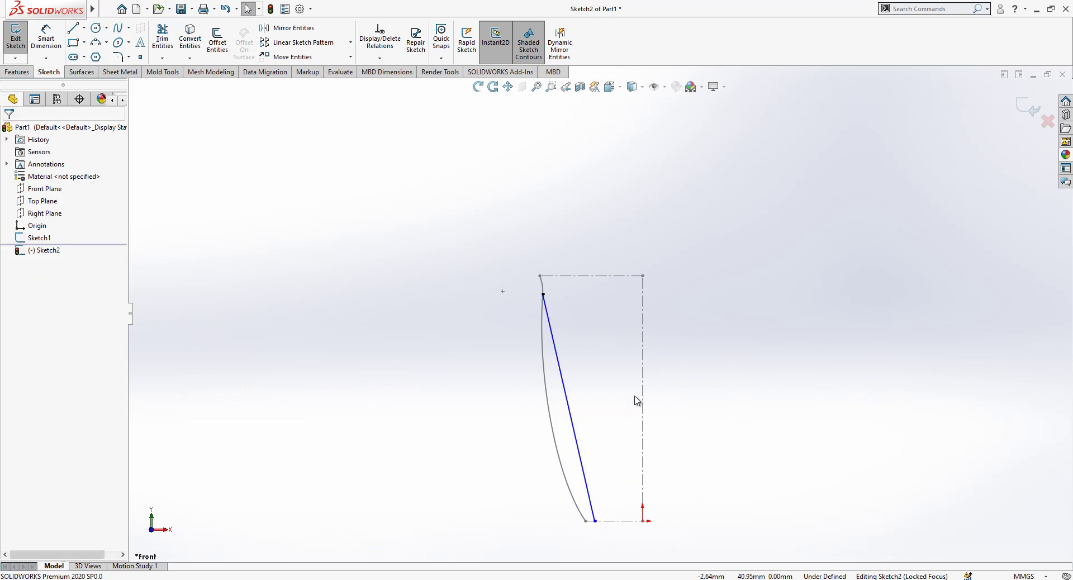
Step: Convert the first sketch's vertical centreline into the current sketch
click(643, 398)
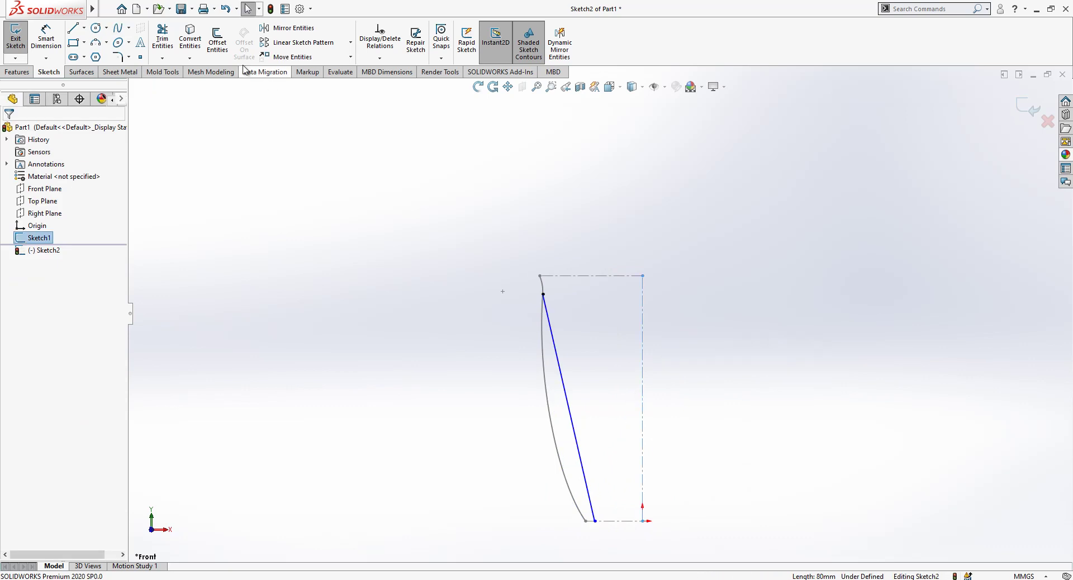
click(186, 33)
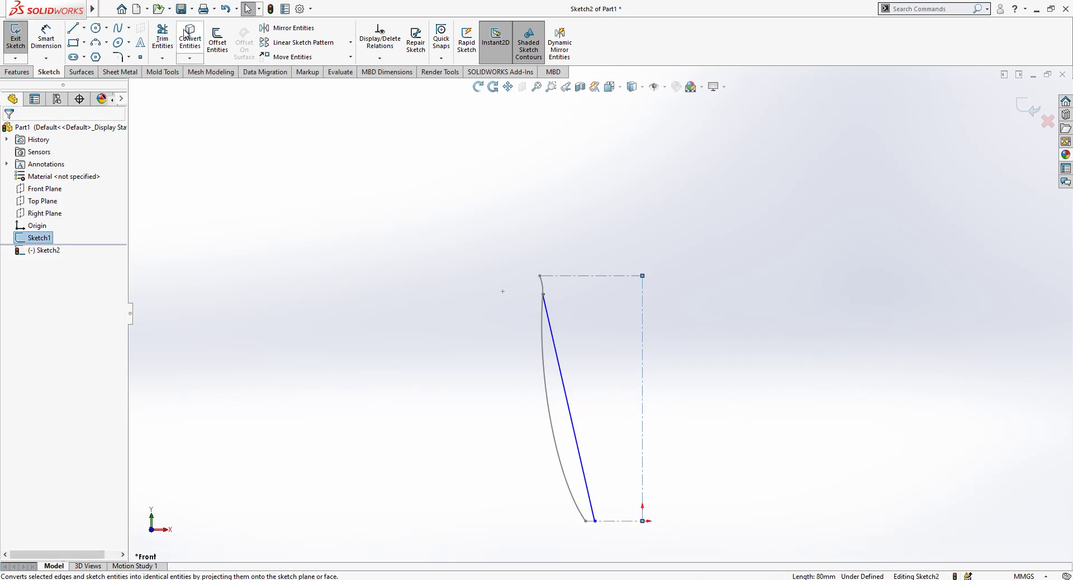
click(643, 305)
click(184, 231)
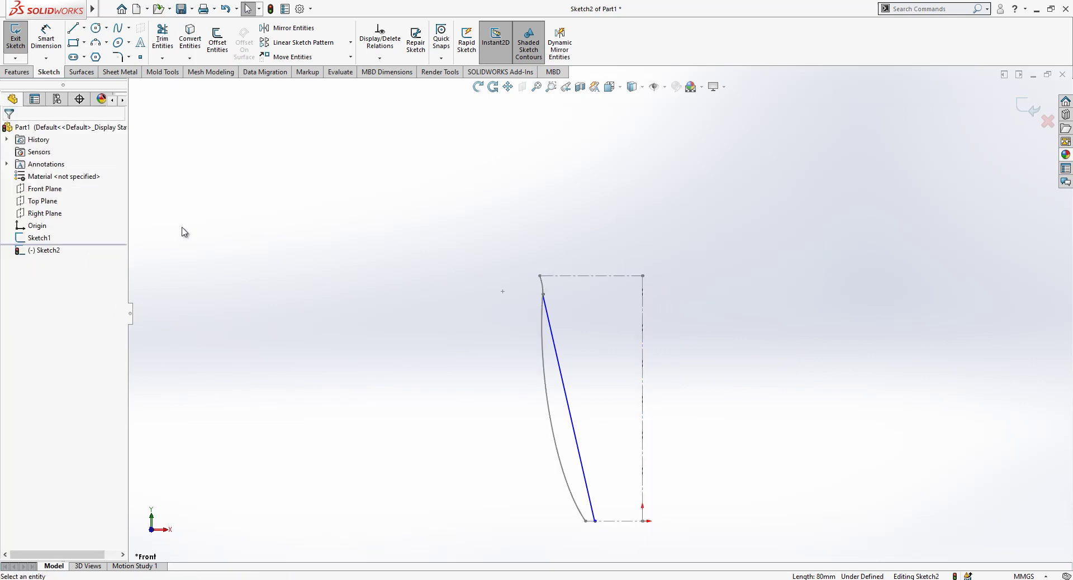
Step: Bow the new spline outward with its upper tangency handle until its upper part passes outside the first profile
scroll(662, 356, down, 1)
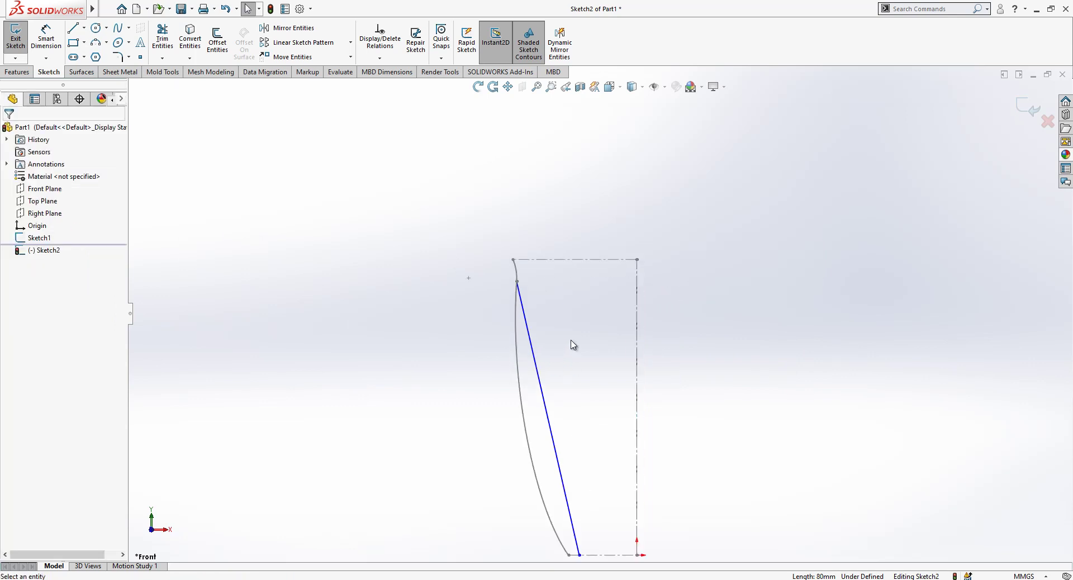
click(532, 340)
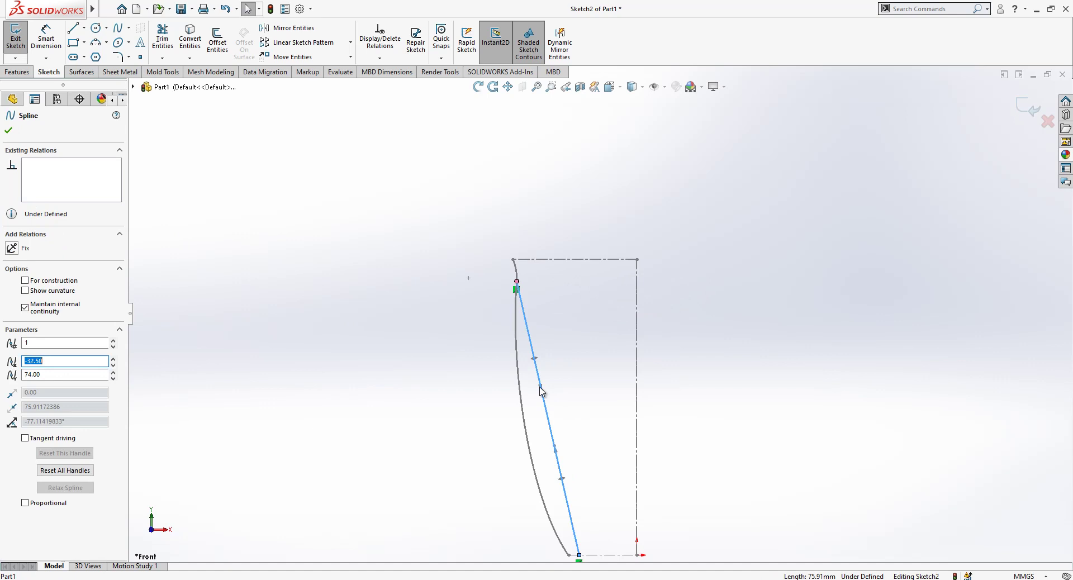
drag(540, 387, 520, 399)
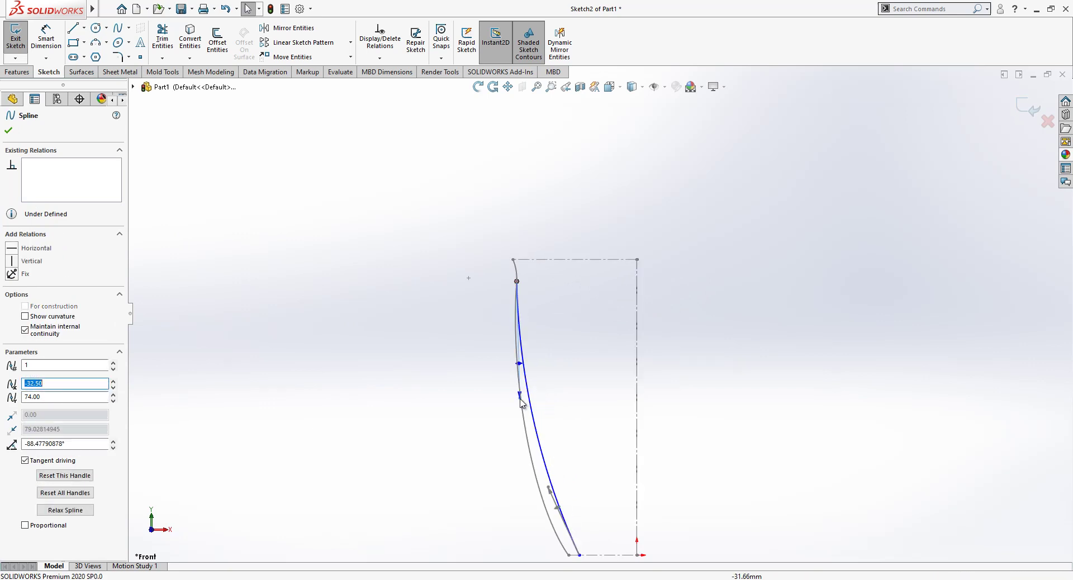
click(414, 349)
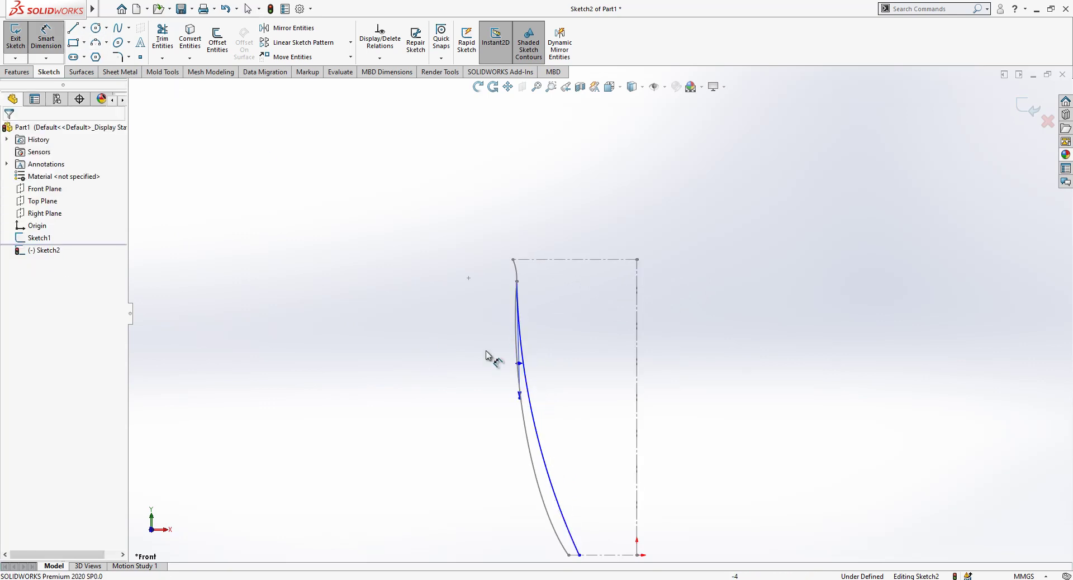
drag(520, 395, 501, 397)
key(Escape)
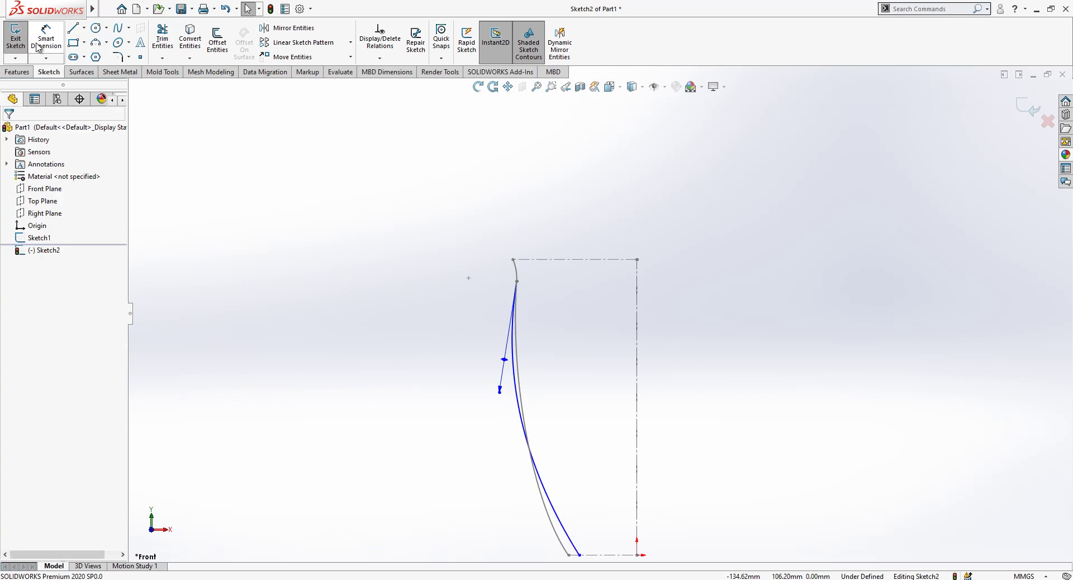
Step: Dimension the new spline's upper tangency handle at 4° to the vertical centreline
click(46, 38)
click(510, 362)
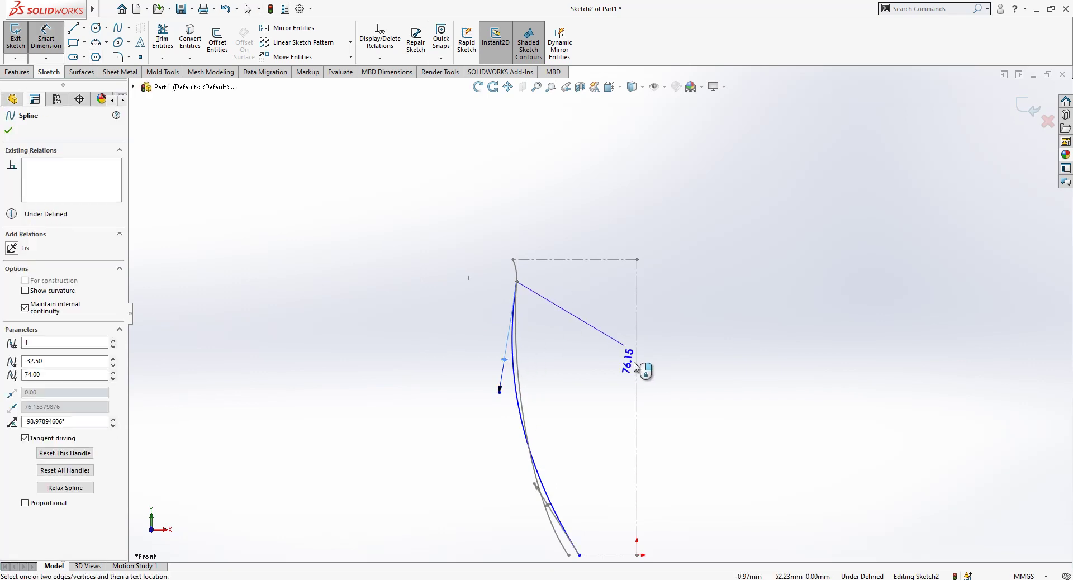
click(620, 367)
text(8)
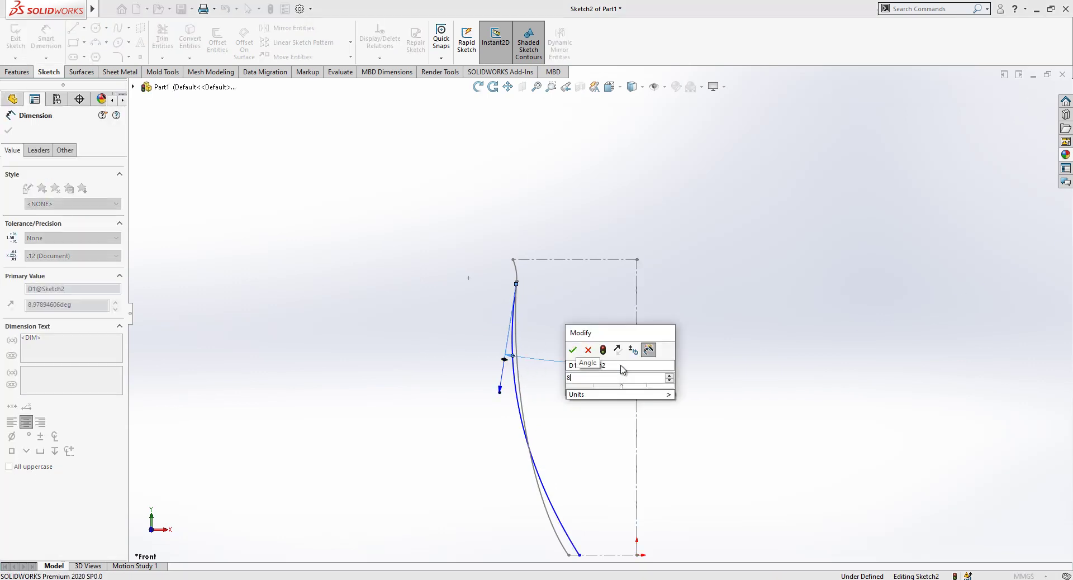
key(Return)
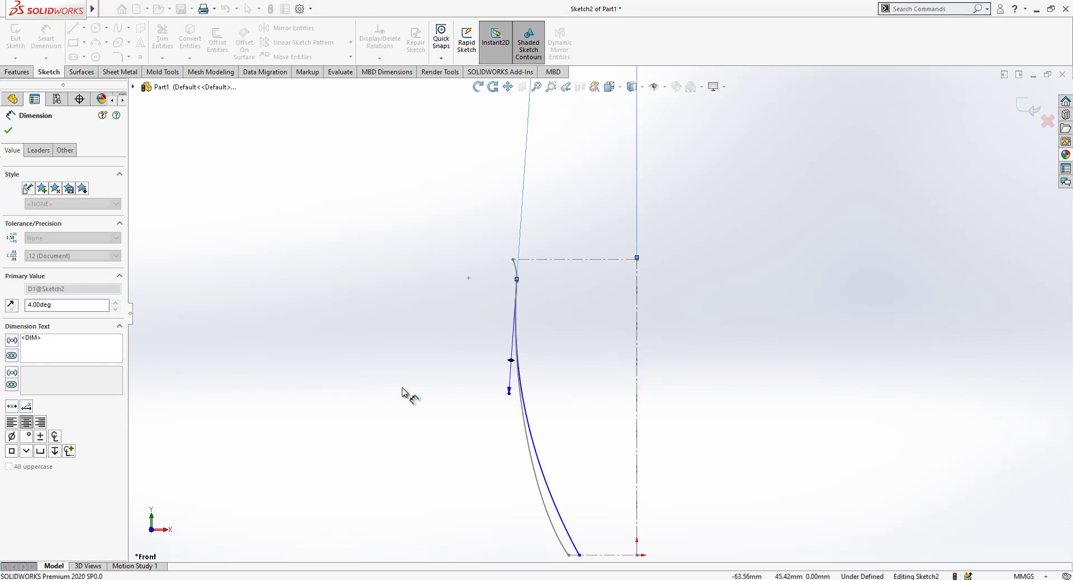
Step: Dimension the tangency length of the spline's upper handle as 80 mm
click(508, 391)
click(475, 431)
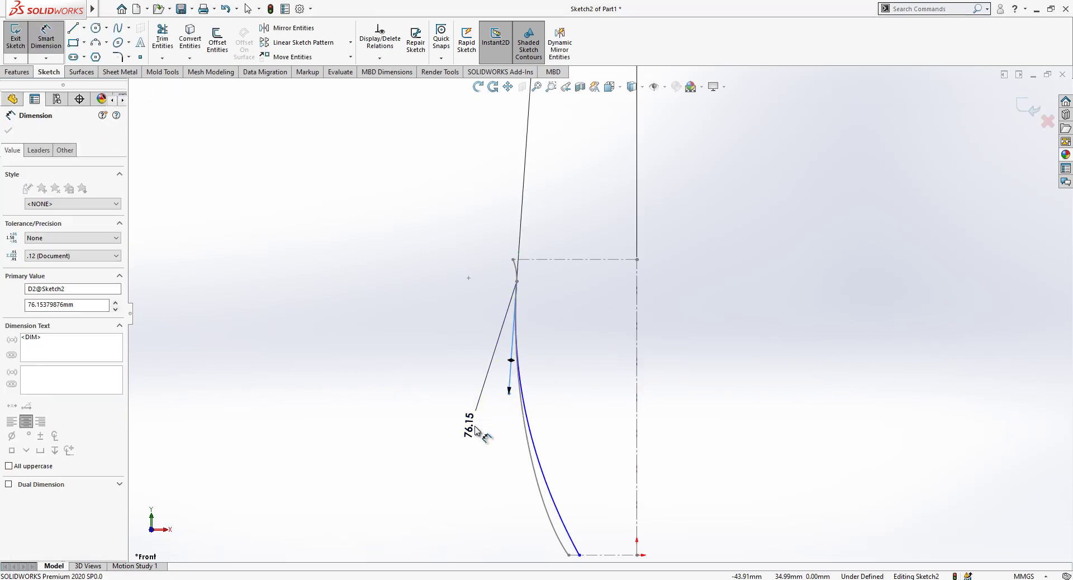
text(80)
key(Return)
key(Escape)
Step: Try to add a tangent relation between the new spline and the first sketch's upper arc
click(517, 283)
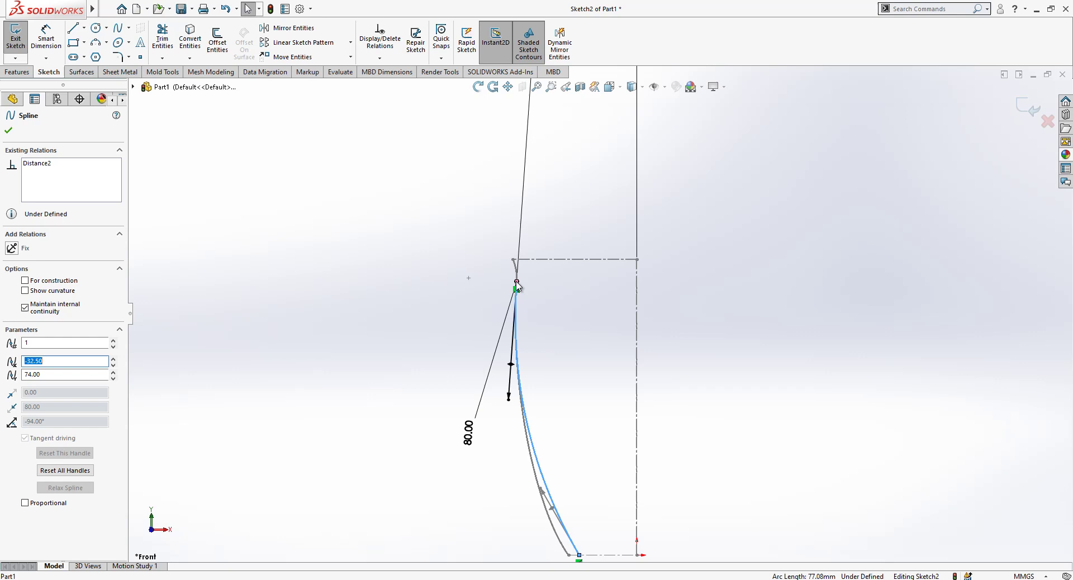
ctrl+click(515, 276)
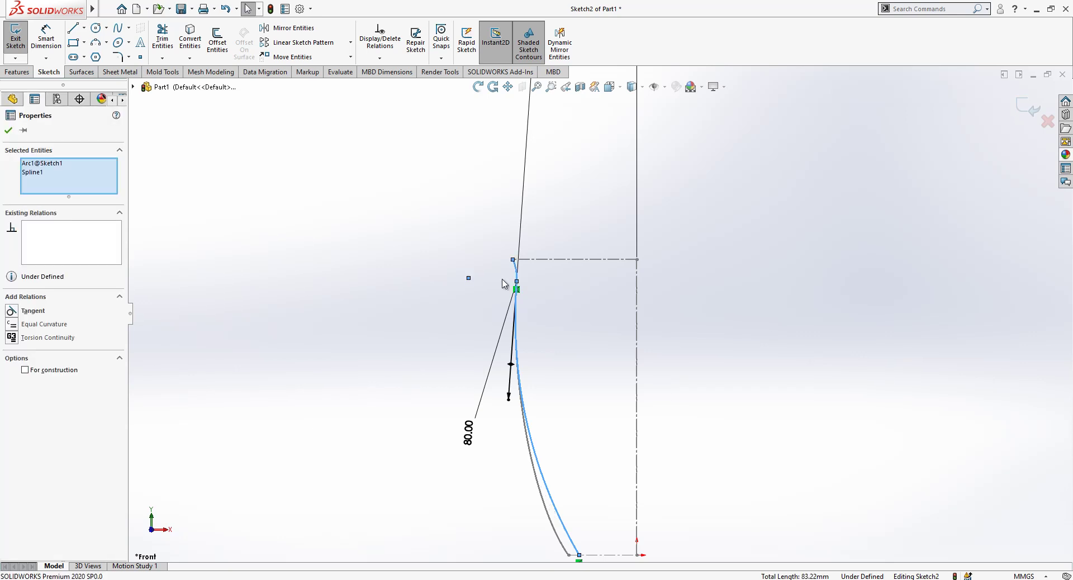
click(25, 313)
key(z)
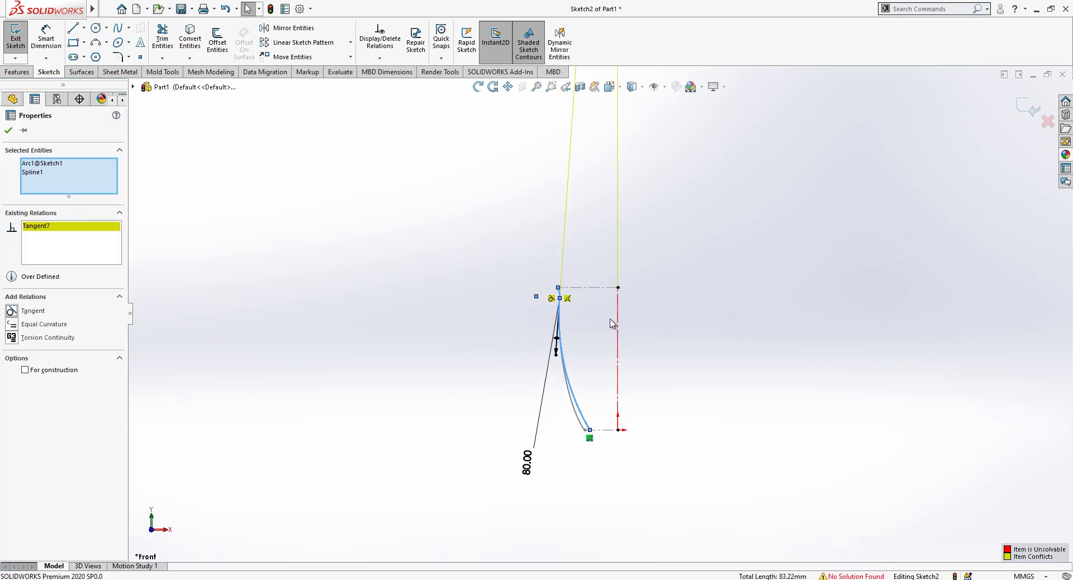
key(ctrl+z)
key(Escape)
Step: Shorten the new spline's lower tangency handle to reshape the curve near the base
scroll(625, 334, down, 2)
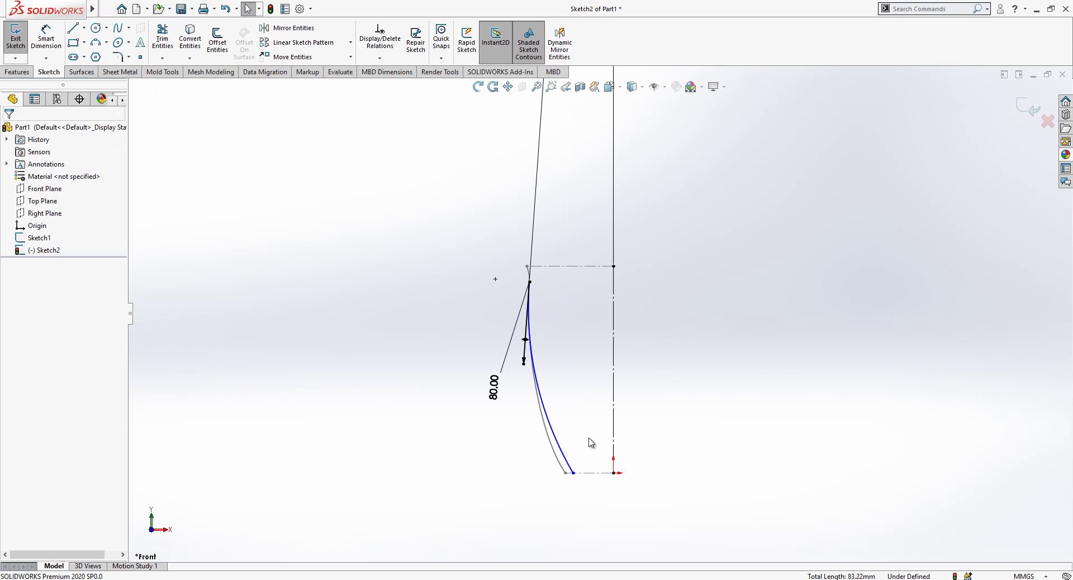
scroll(583, 458, down, 2)
click(555, 430)
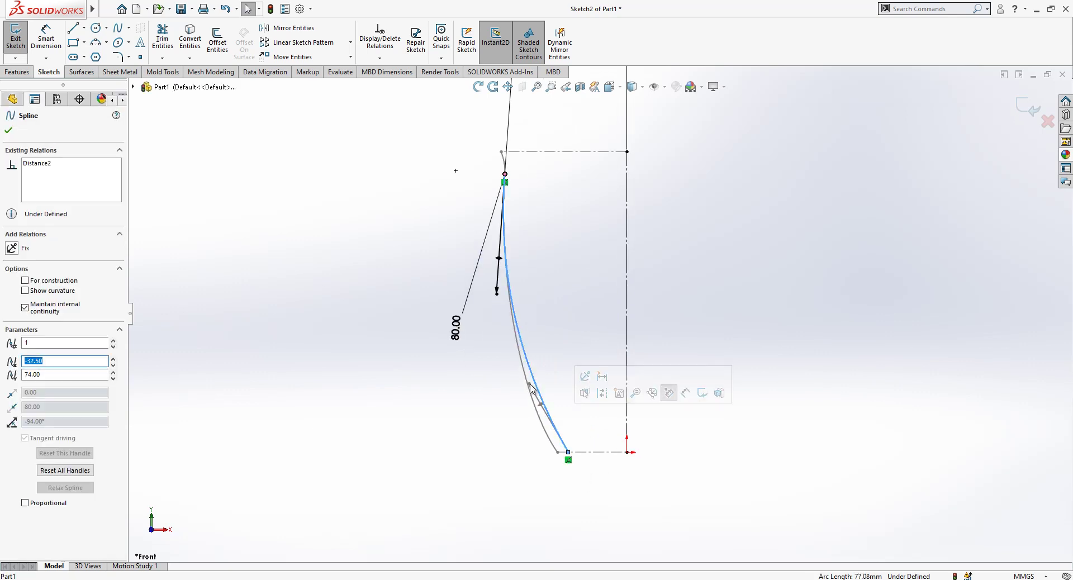
mouse_move(530, 384)
mouse_down()
mouse_move(538, 383)
mouse_move(524, 397)
mouse_move(533, 403)
mouse_up()
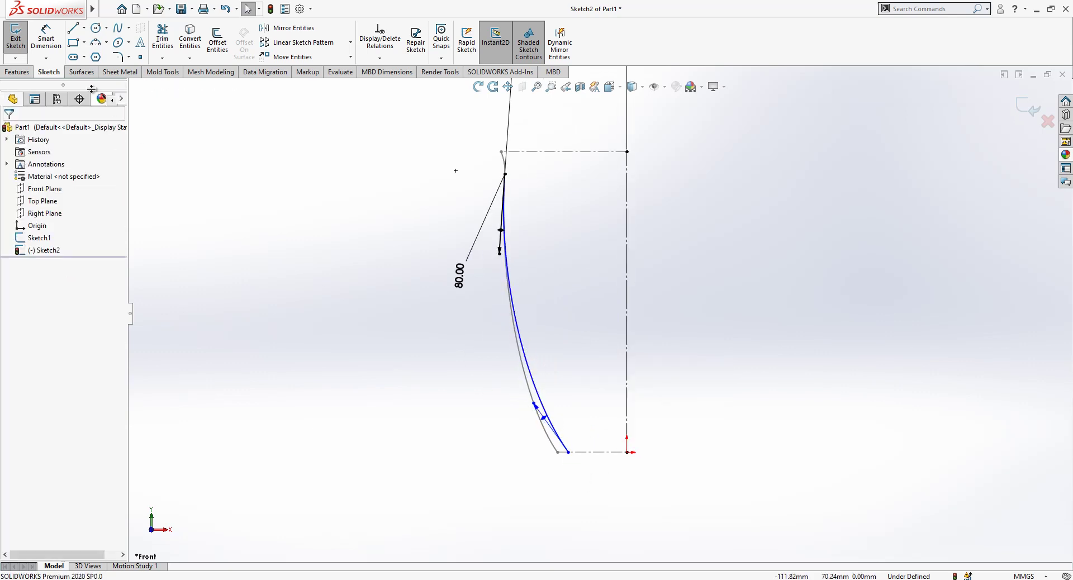
Step: Dimension the spline's lower endpoint about the vertical centreline as a 35 mm doubled distance
click(46, 39)
click(626, 401)
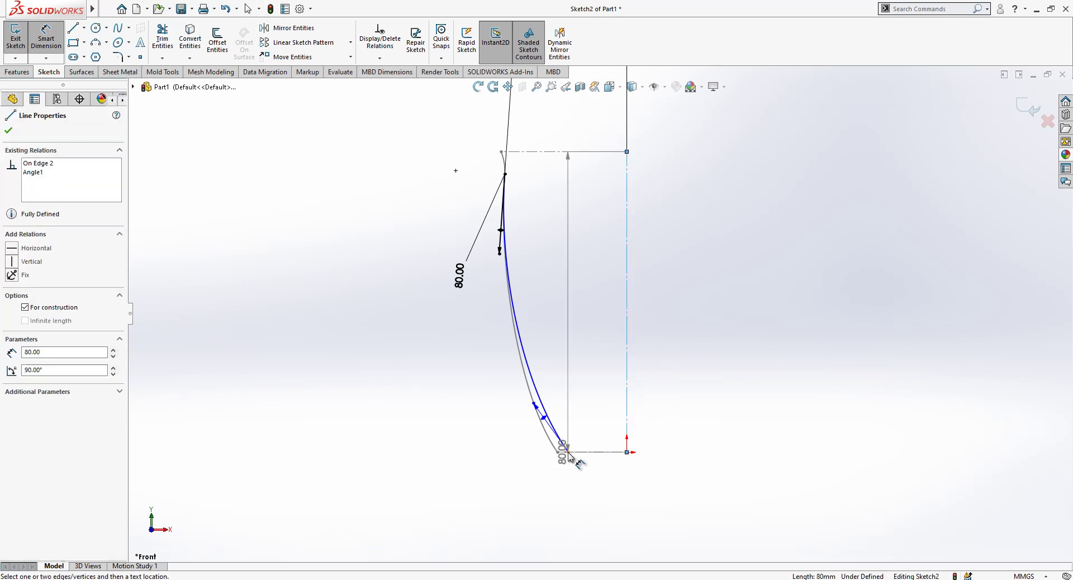
click(567, 454)
click(677, 490)
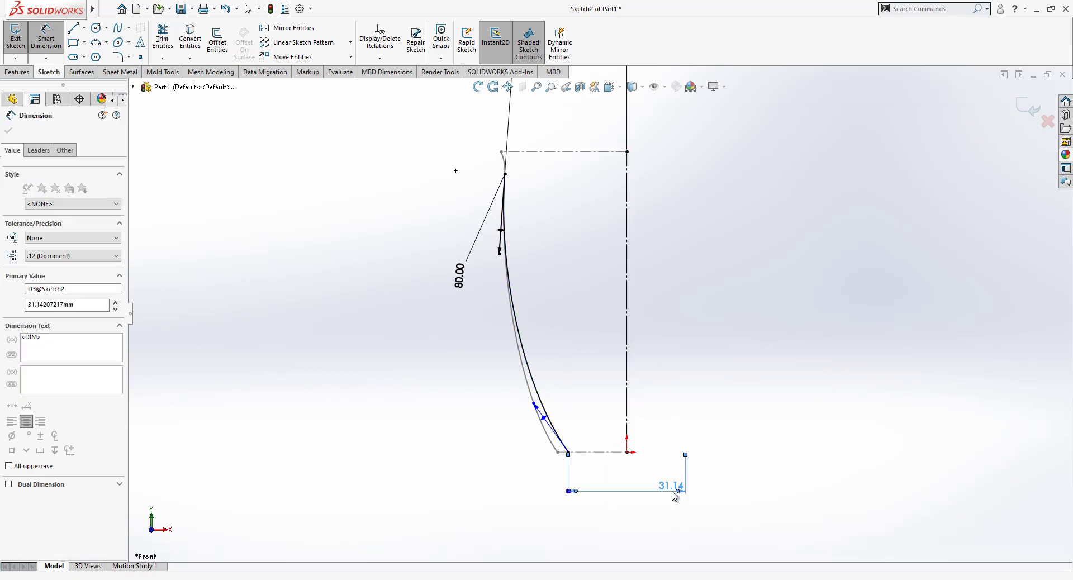
text(35)
key(Return)
Step: Dimension the spline's lower tangency handle at 35° to the vertical centreline
click(464, 458)
click(541, 417)
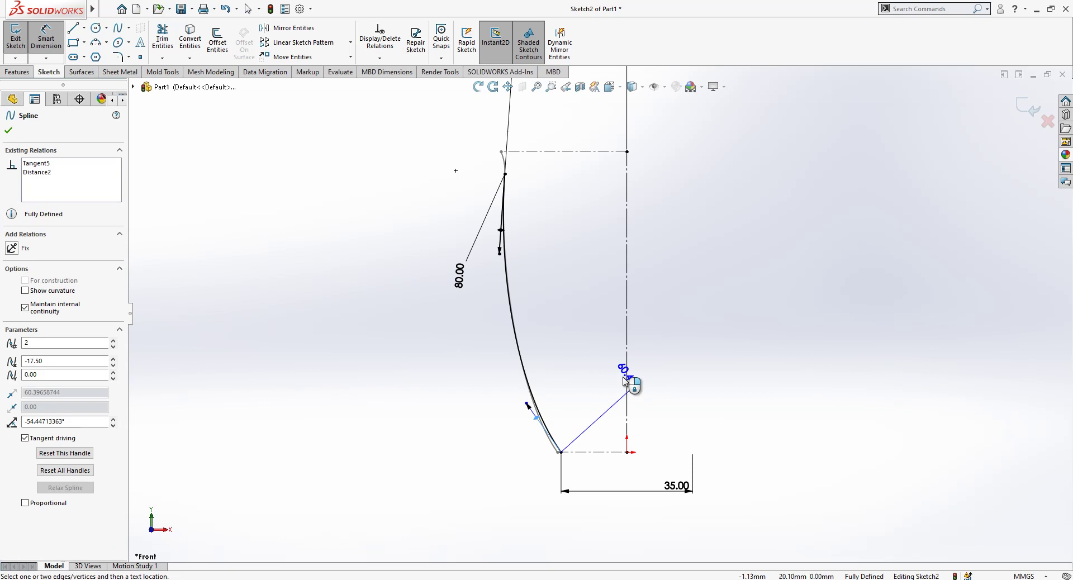
click(627, 380)
click(610, 376)
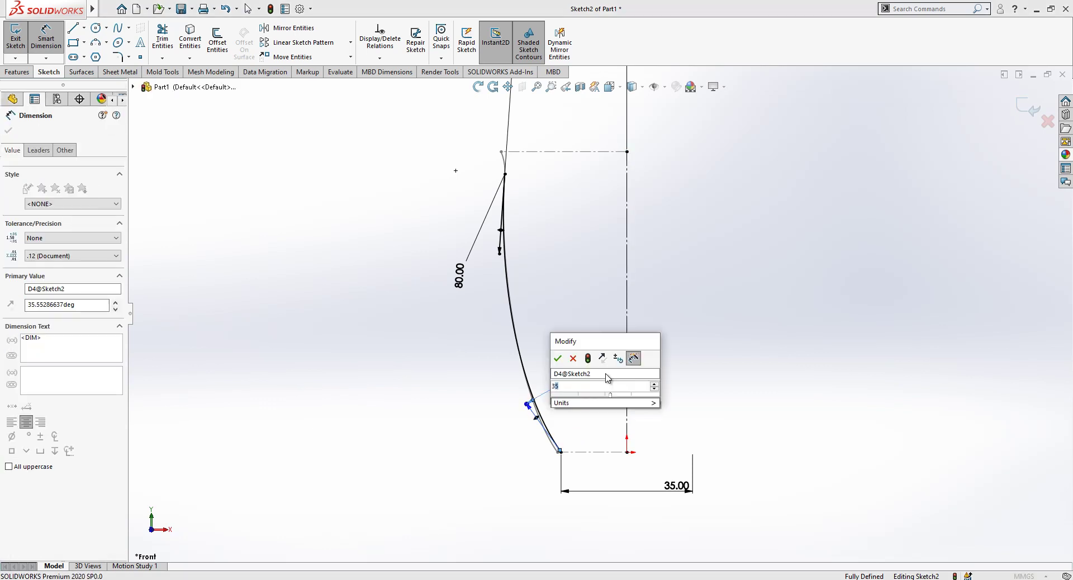
key(Return)
text(35)
key(Return)
click(516, 405)
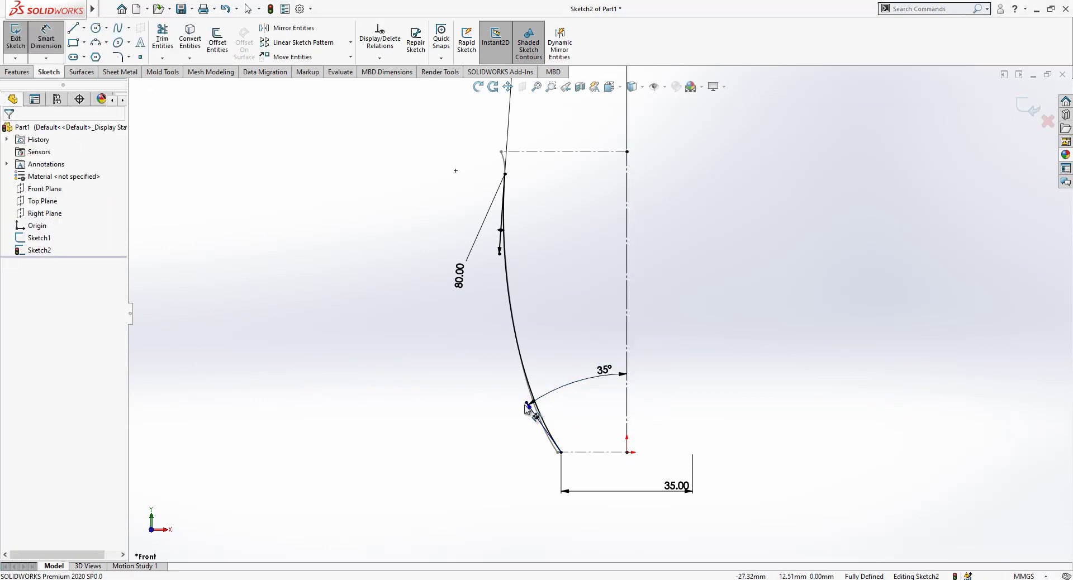
Step: Set the lower handle's tangency length to 50 mm and close the second profile sketch
click(527, 407)
click(487, 373)
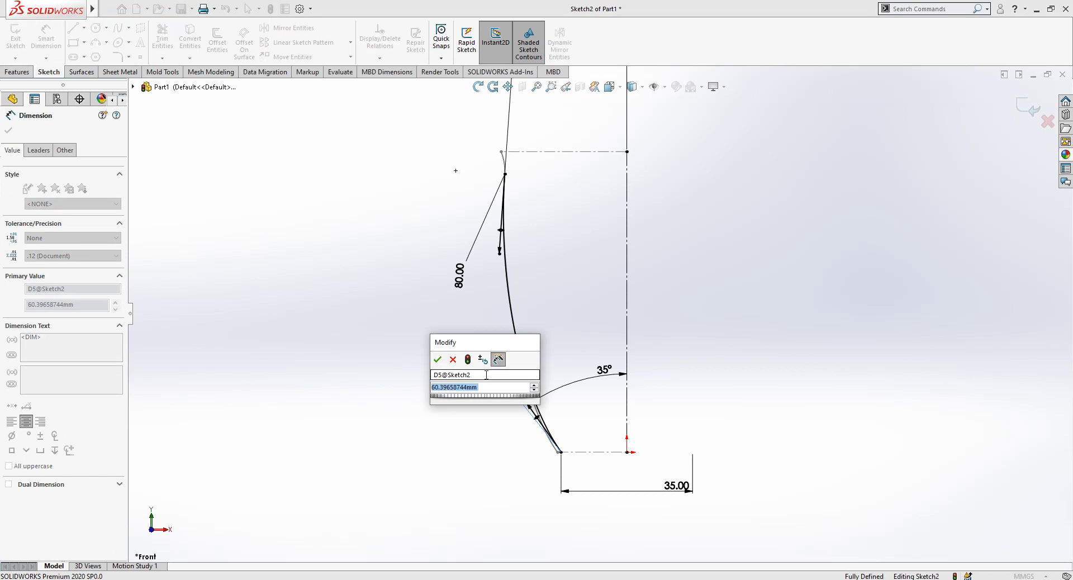
text(50)
key(Return)
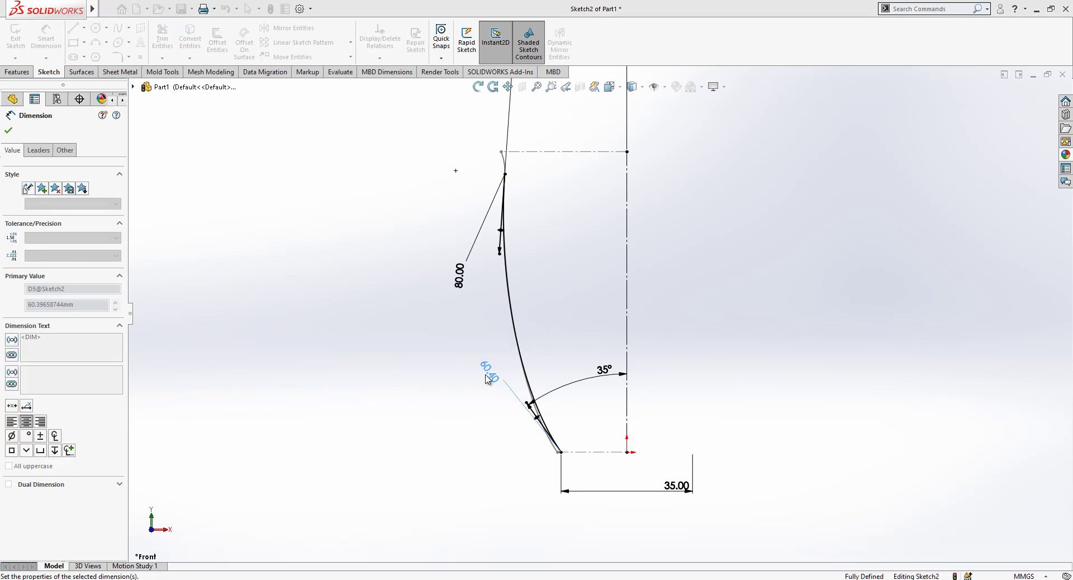
key(Escape)
scroll(546, 392, down, 3)
scroll(584, 441, up, 3)
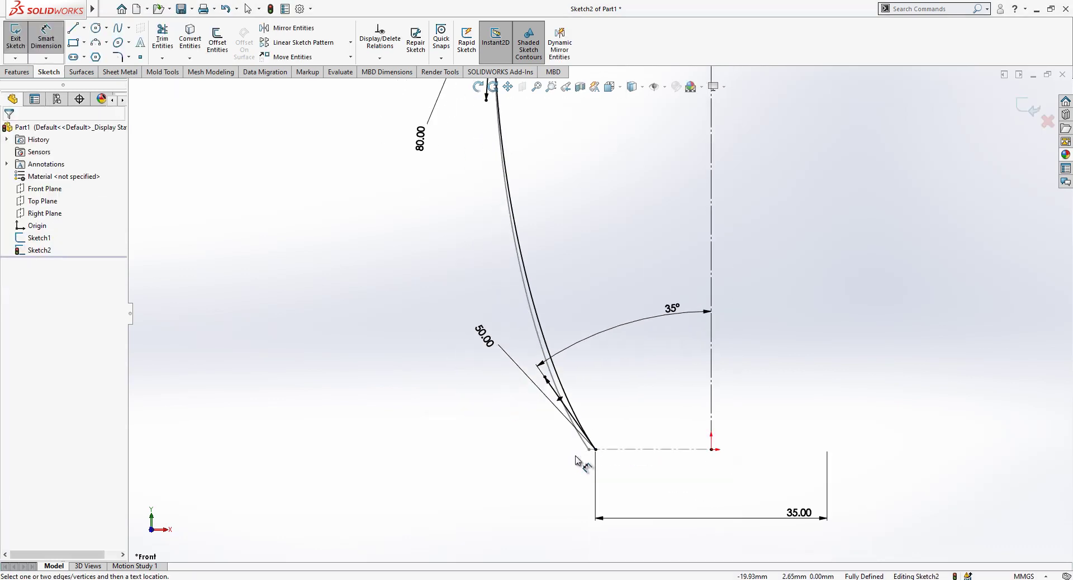
click(1021, 114)
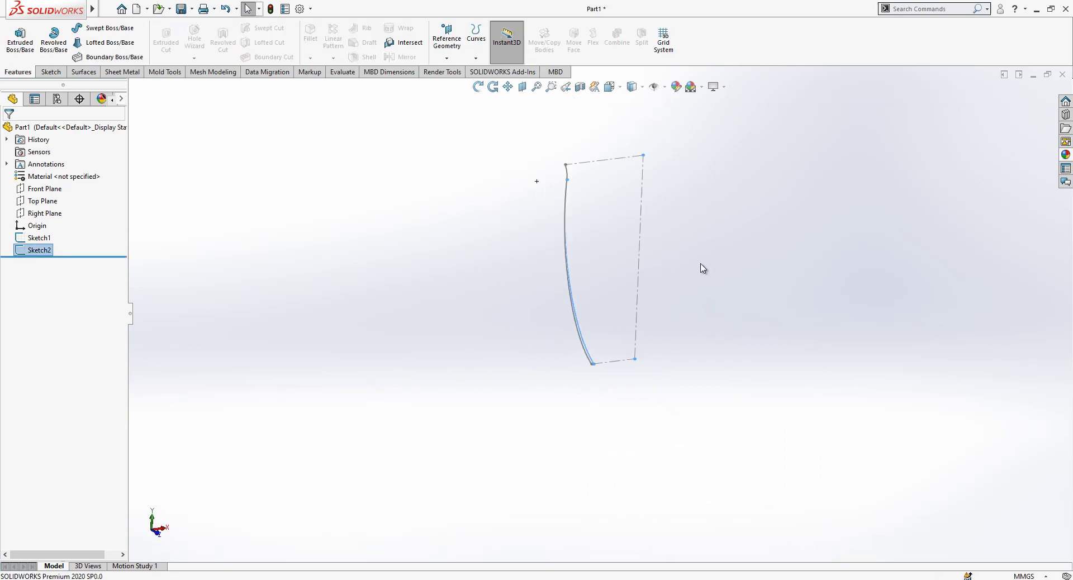
Step: Revolve the second sketch's spline as a surface about the vertical centreline, Mid Plane, 15°
click(85, 73)
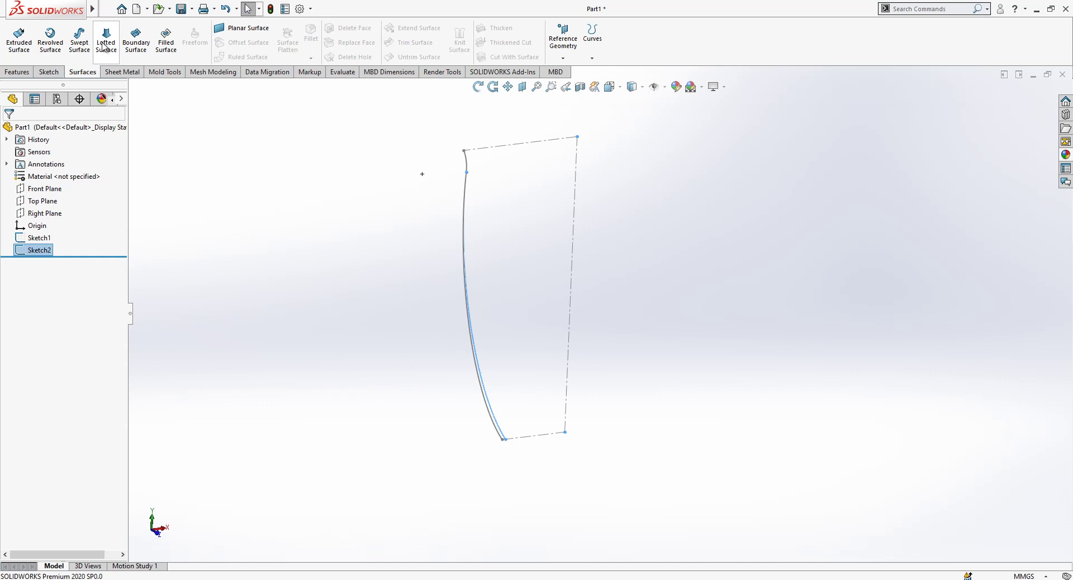
click(50, 39)
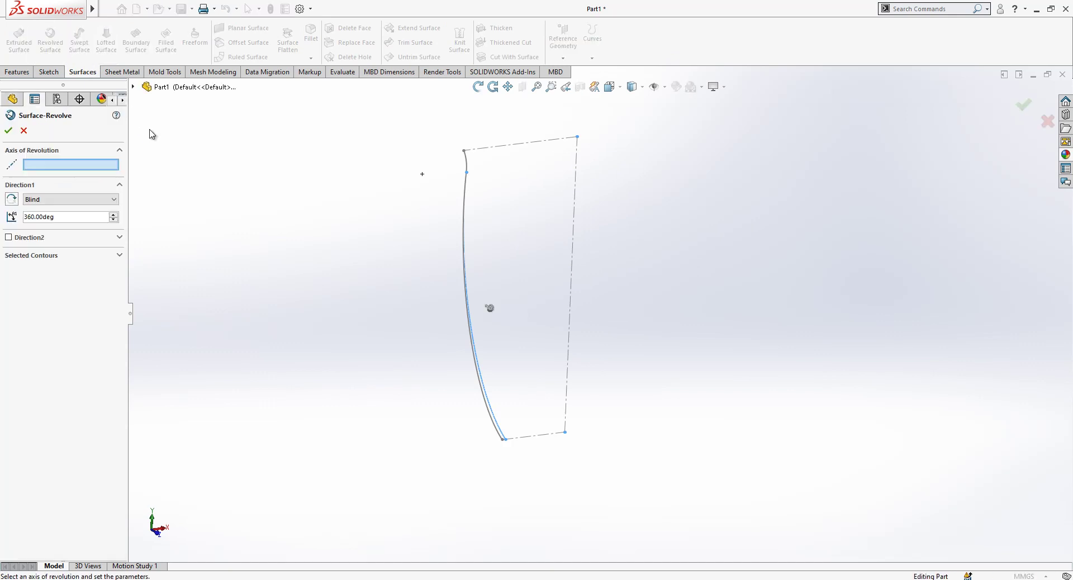
click(575, 178)
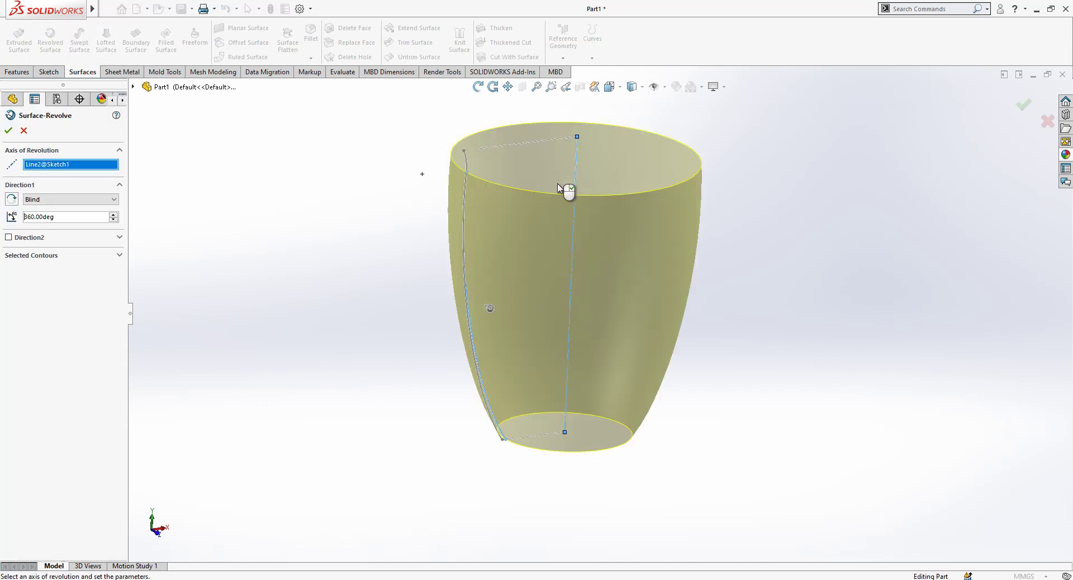
click(66, 199)
click(63, 239)
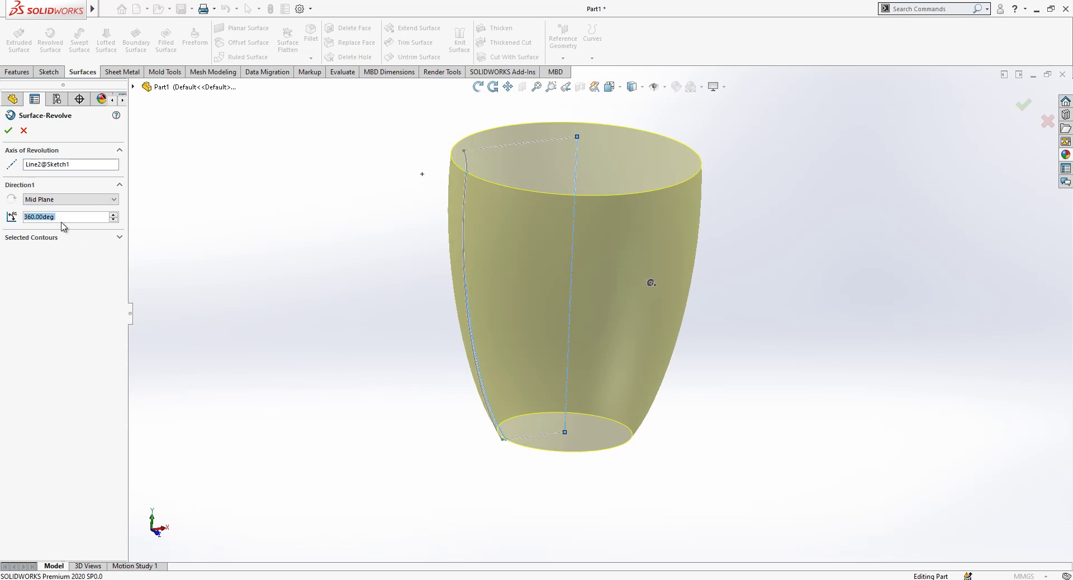
text(15)
key(Return)
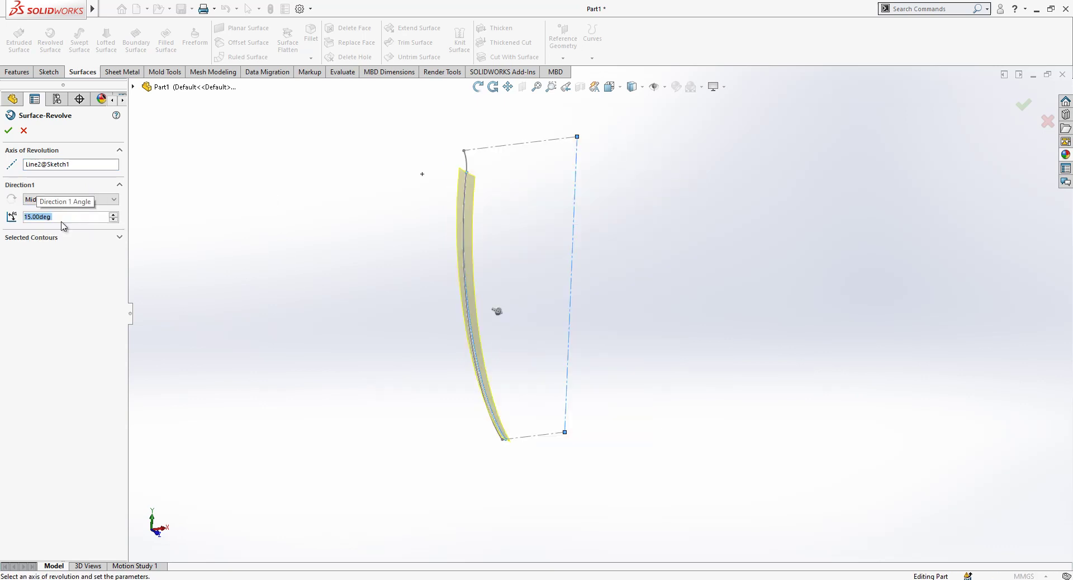
click(8, 130)
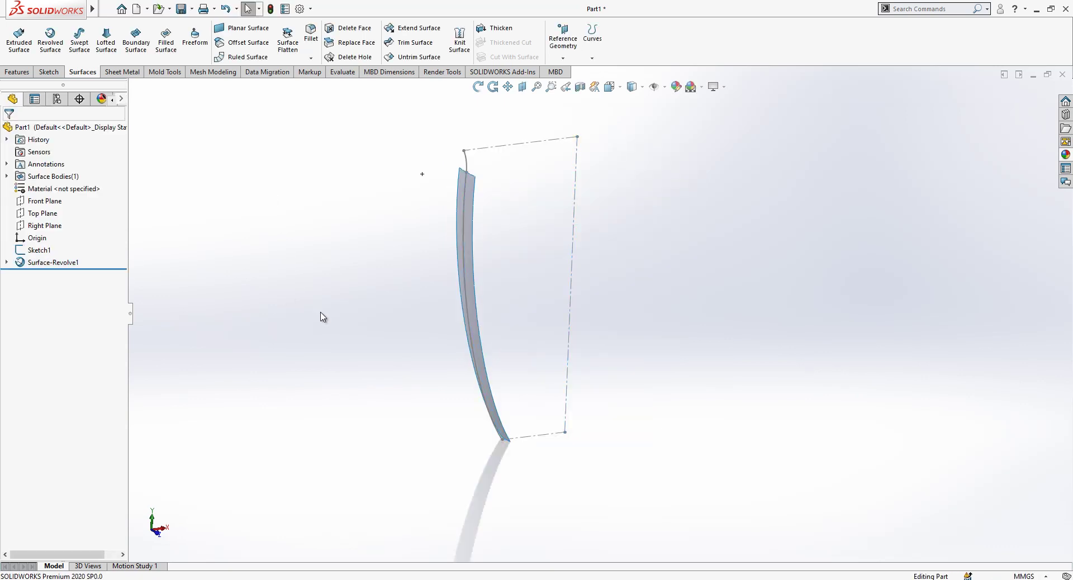
Step: Apply a magenta colour to the revolved surface body
click(6, 176)
click(64, 188)
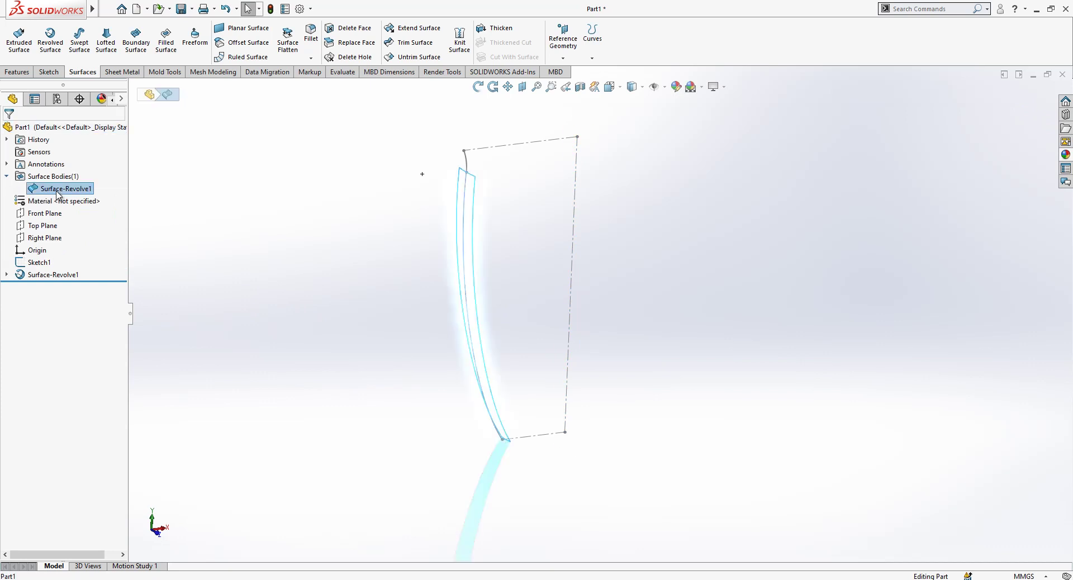
right_click(111, 184)
click(116, 174)
click(139, 207)
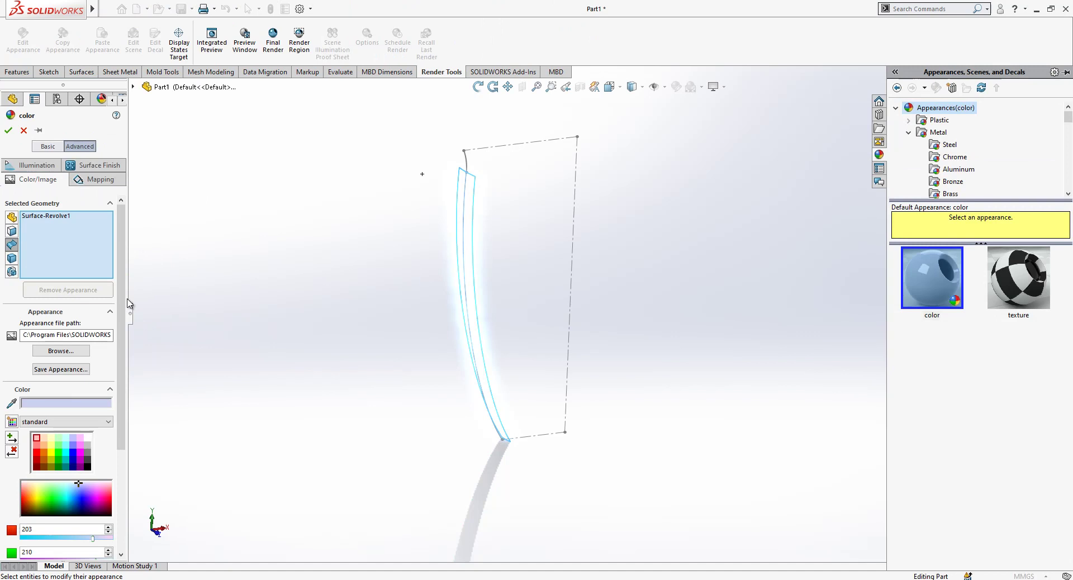
click(82, 459)
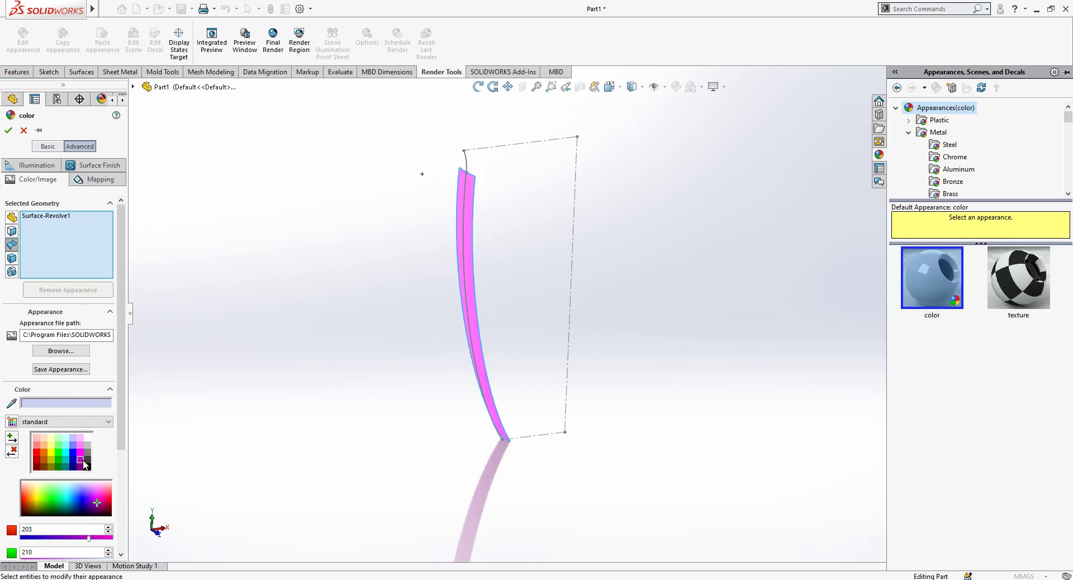
click(8, 132)
Step: Revolve the first sketch's arc and spline profile as a surface about its vertical centreline, Mid Plane, 15°
click(34, 263)
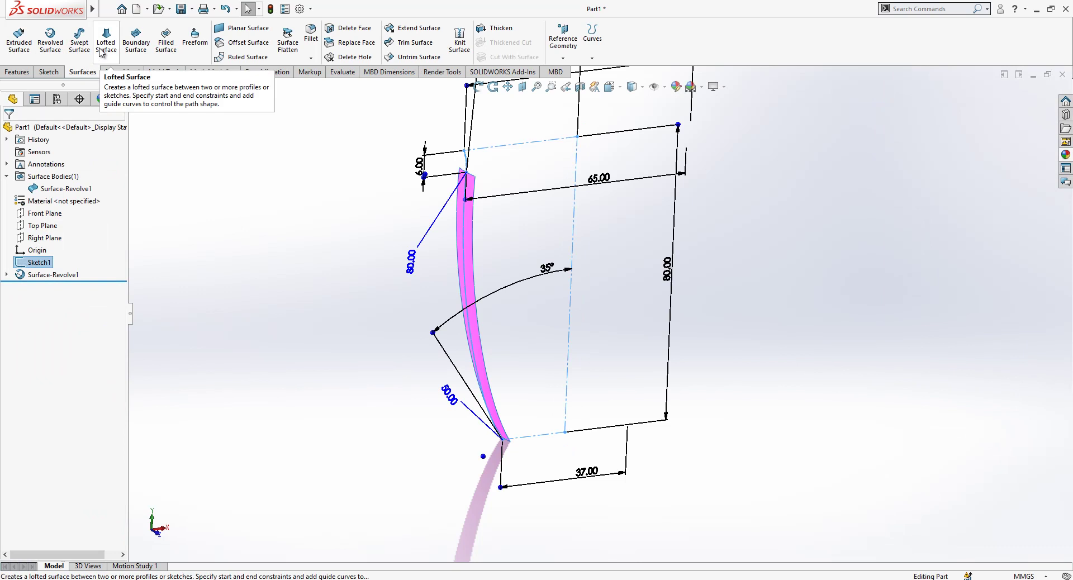
click(50, 42)
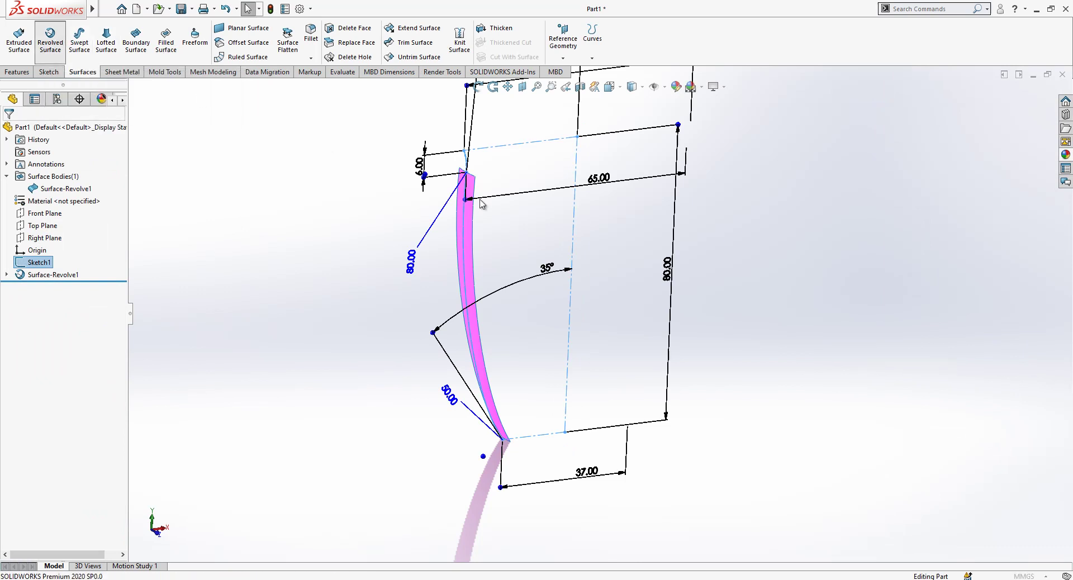
click(574, 217)
click(70, 199)
click(65, 235)
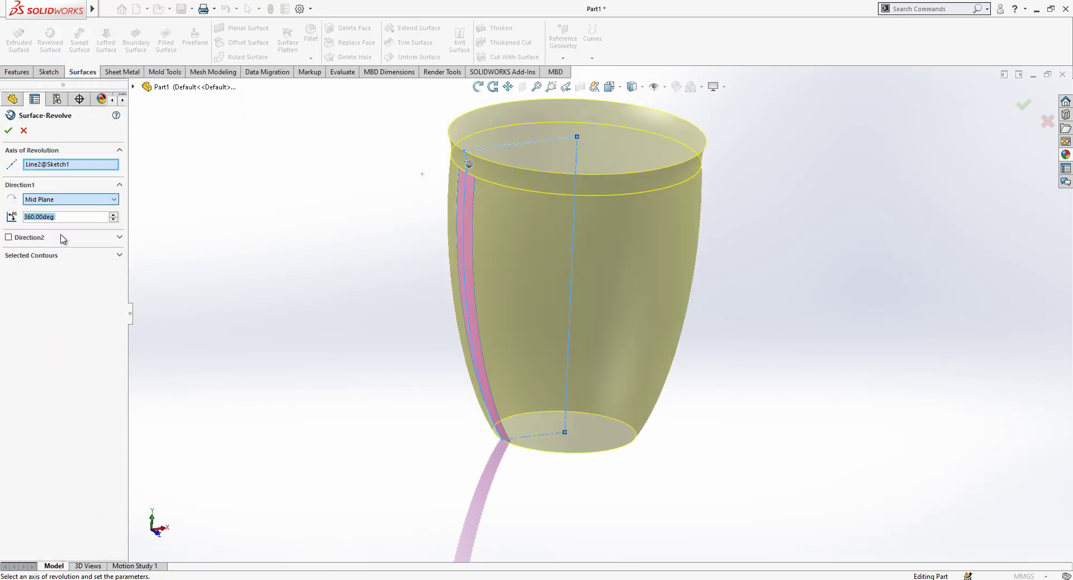
text(15)
key(Return)
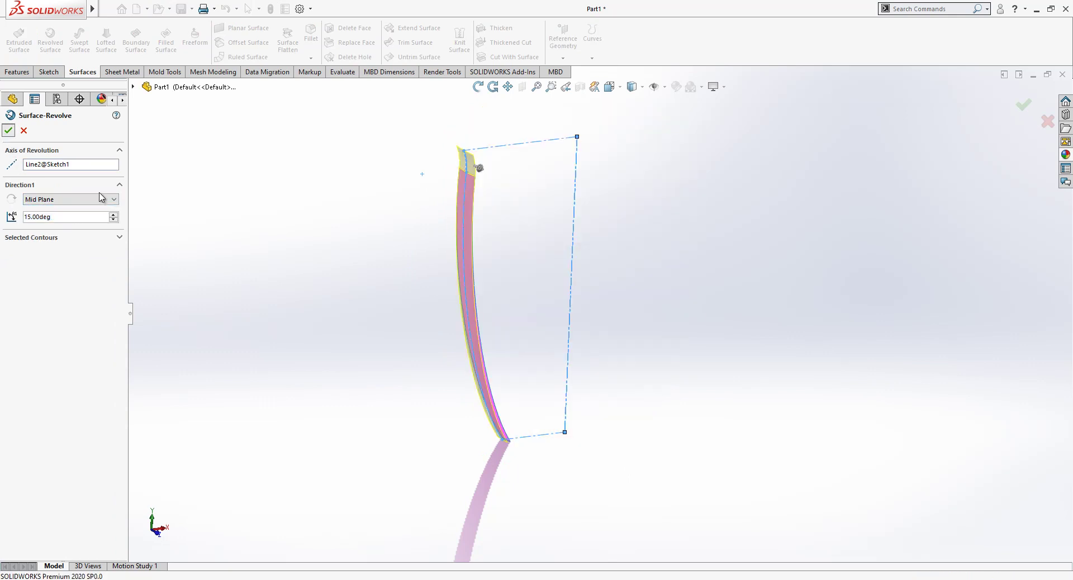
click(8, 130)
Step: Split the long lower face of the outer revolved surface with the Front Plane, using an Intersection split line
middle_drag(287, 339, 545, 418)
key(Escape)
click(49, 225)
key(Escape)
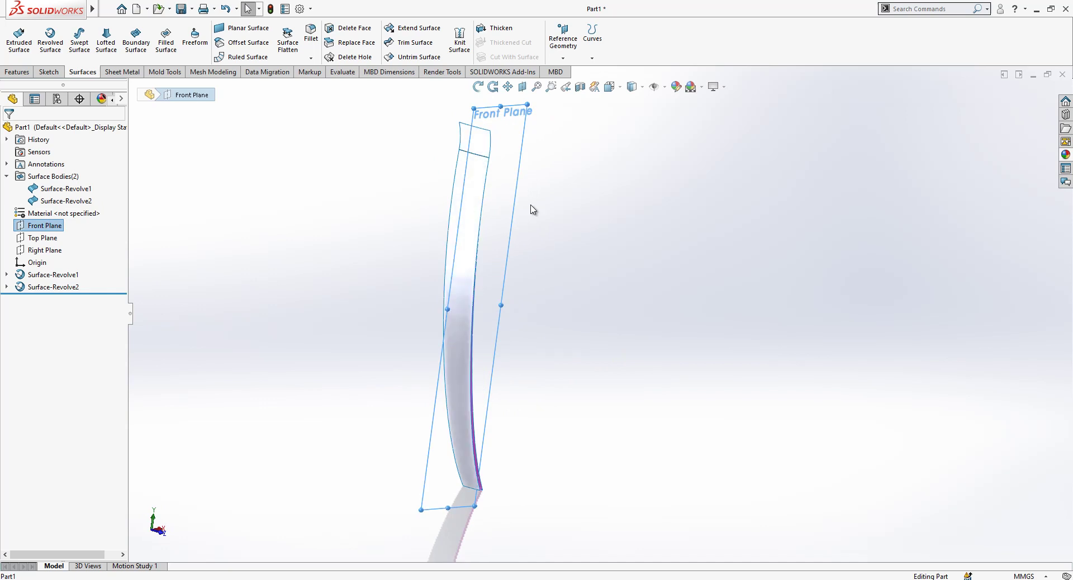
click(271, 225)
click(21, 226)
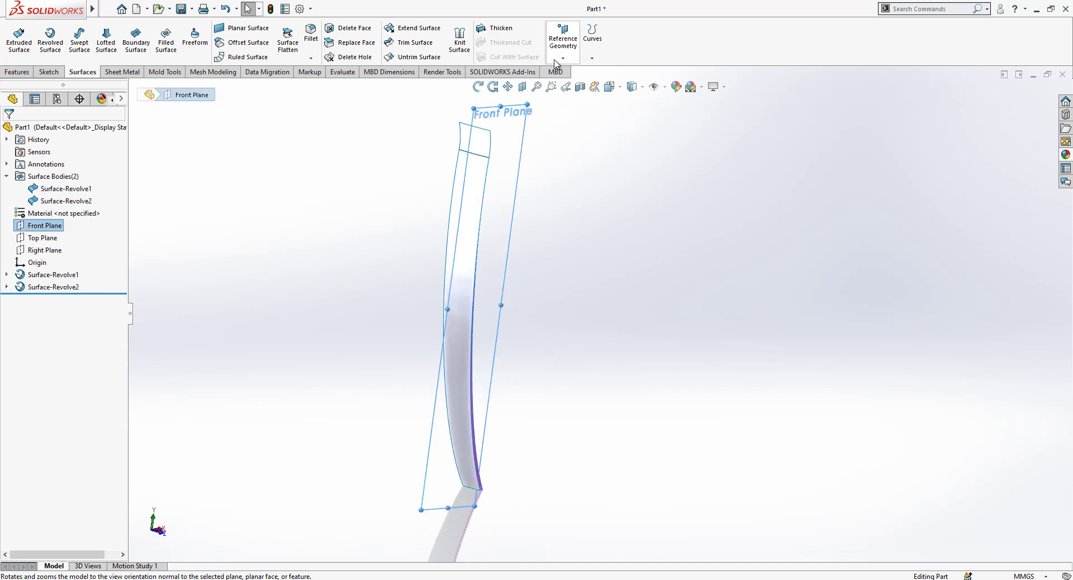
click(592, 60)
click(624, 71)
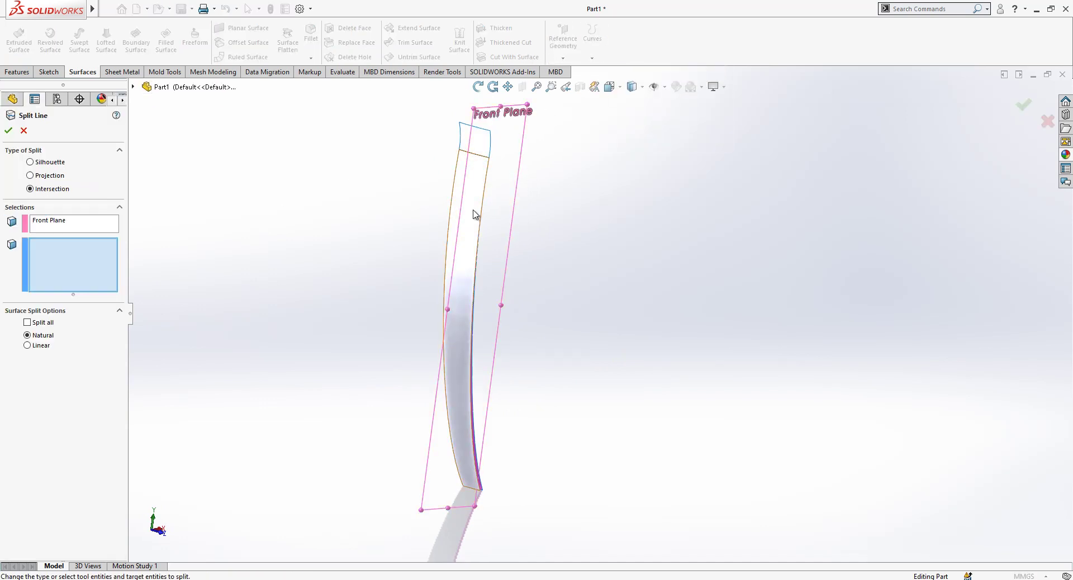
click(474, 214)
click(8, 131)
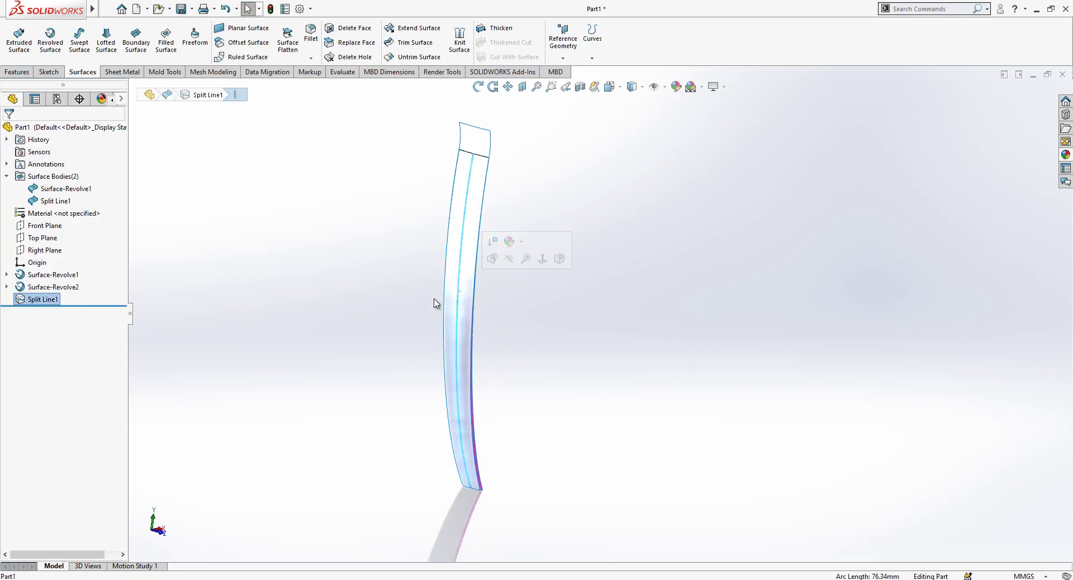
Step: Sketch a two-line V profile on the Top Plane, joining the magenta surface's bottom corners to the split line's lower end, and close the sketch
middle_drag(433, 302, 398, 408)
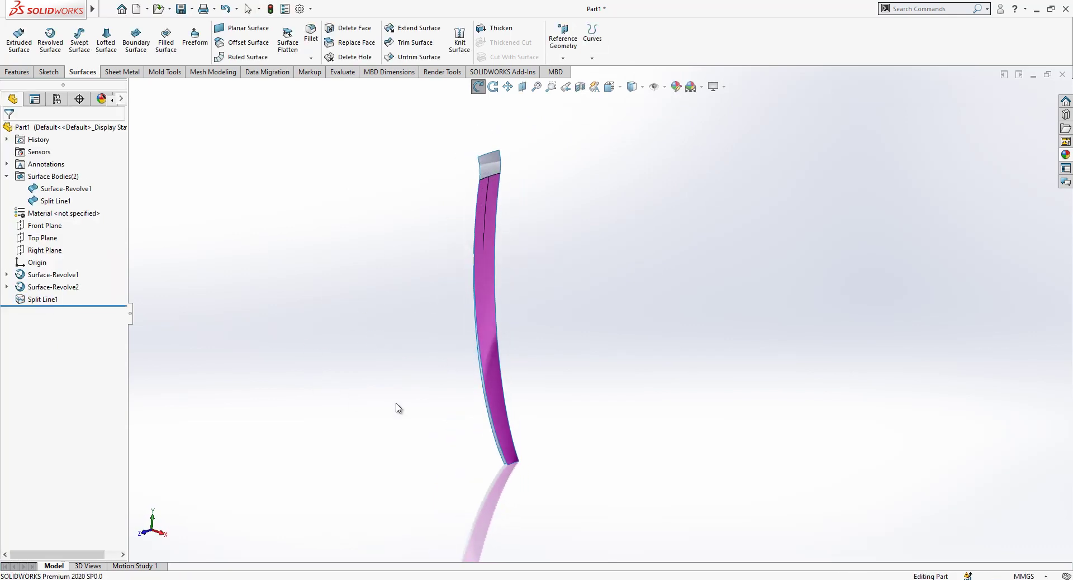
click(49, 239)
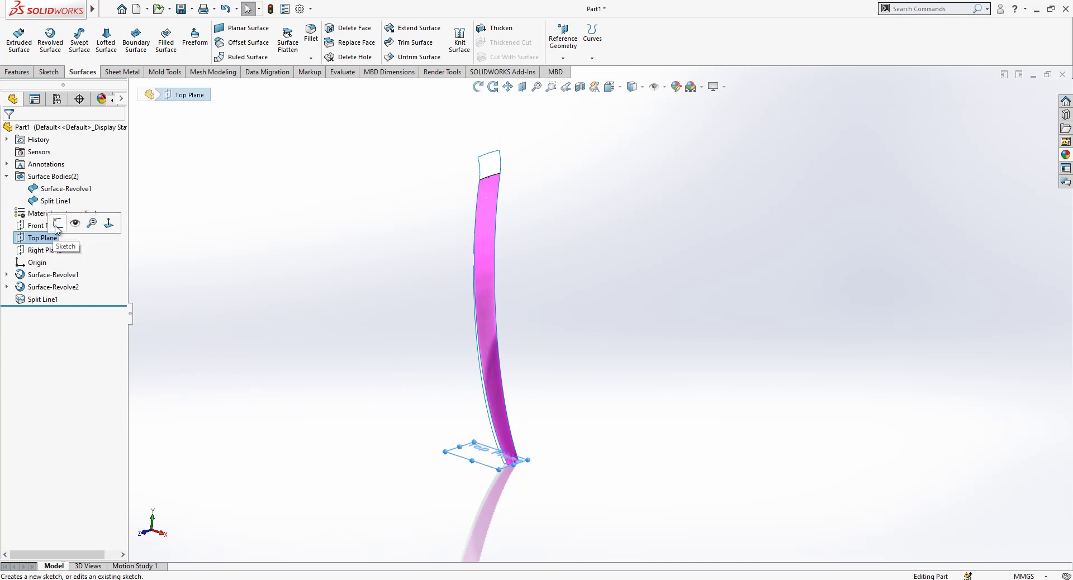
scroll(617, 494, down, 6)
mouse_move(400, 403)
middle_down()
mouse_move(392, 397)
mouse_move(549, 409)
mouse_move(352, 383)
middle_up()
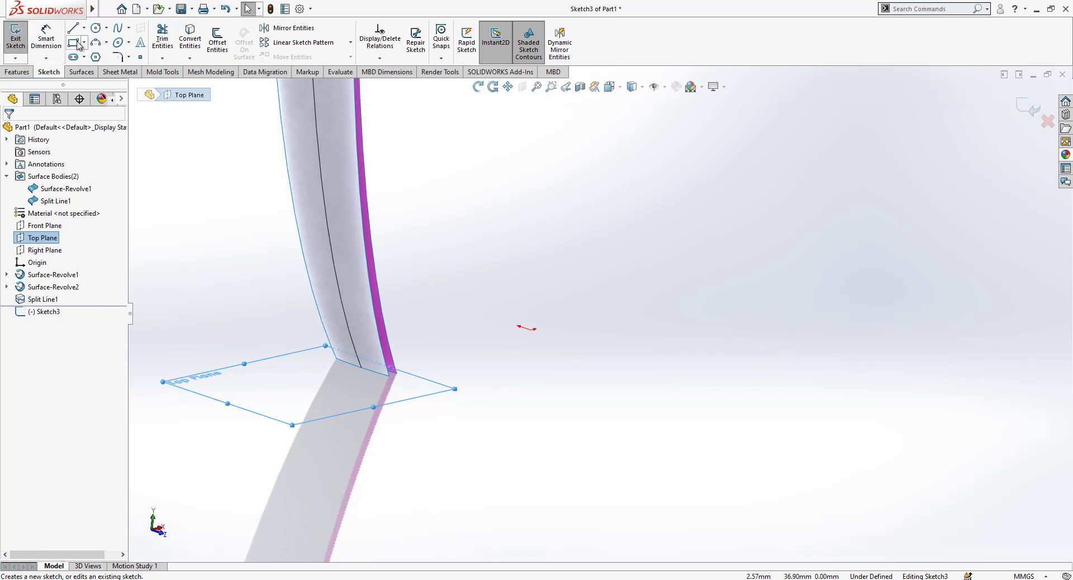
click(394, 372)
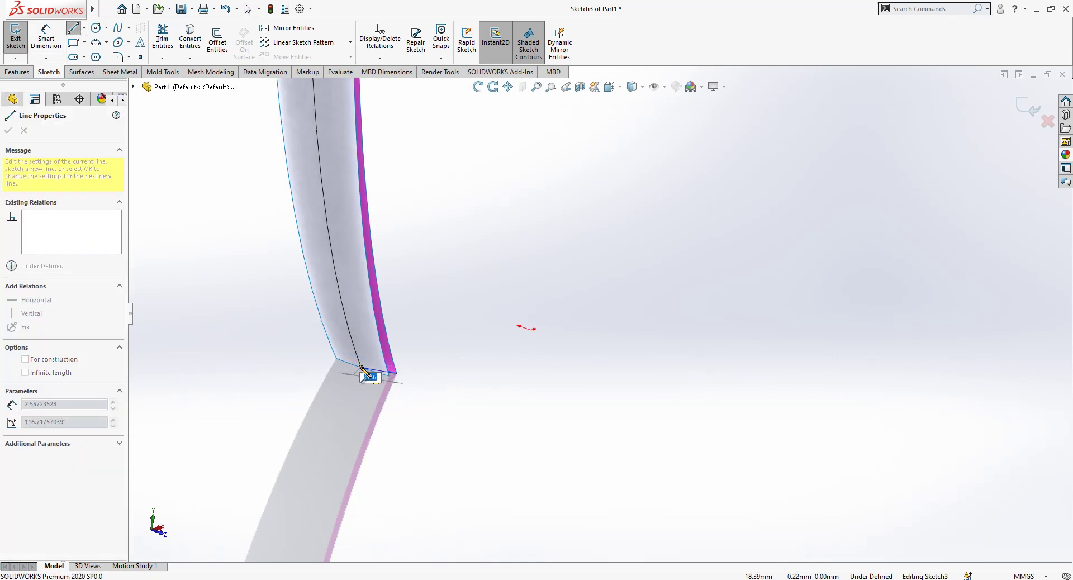
middle_drag(376, 378, 1006, 132)
click(383, 375)
key(Escape)
click(1030, 107)
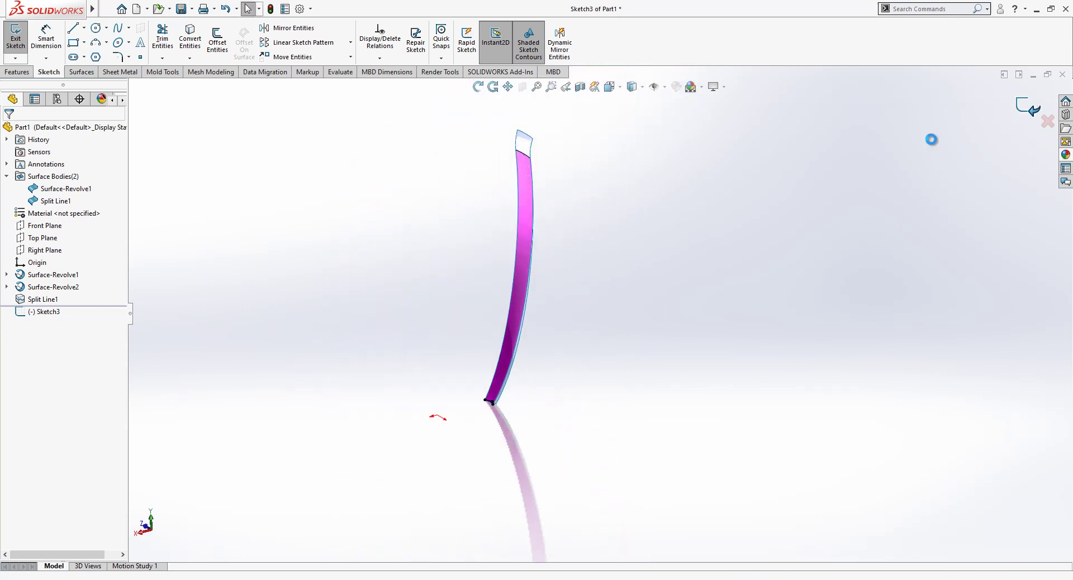
Step: Set up a surface loft from the V sketch to the edge beneath the rim band, with the split line as centreline
mouse_move(931, 137)
middle_down()
mouse_move(598, 268)
mouse_move(304, 303)
mouse_move(467, 279)
mouse_move(450, 376)
middle_up()
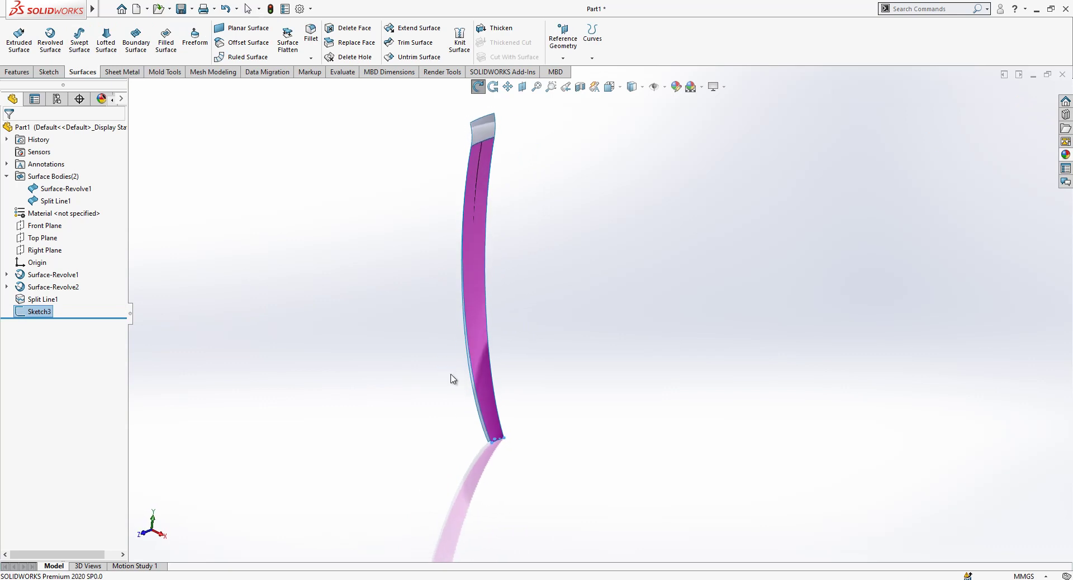
click(106, 39)
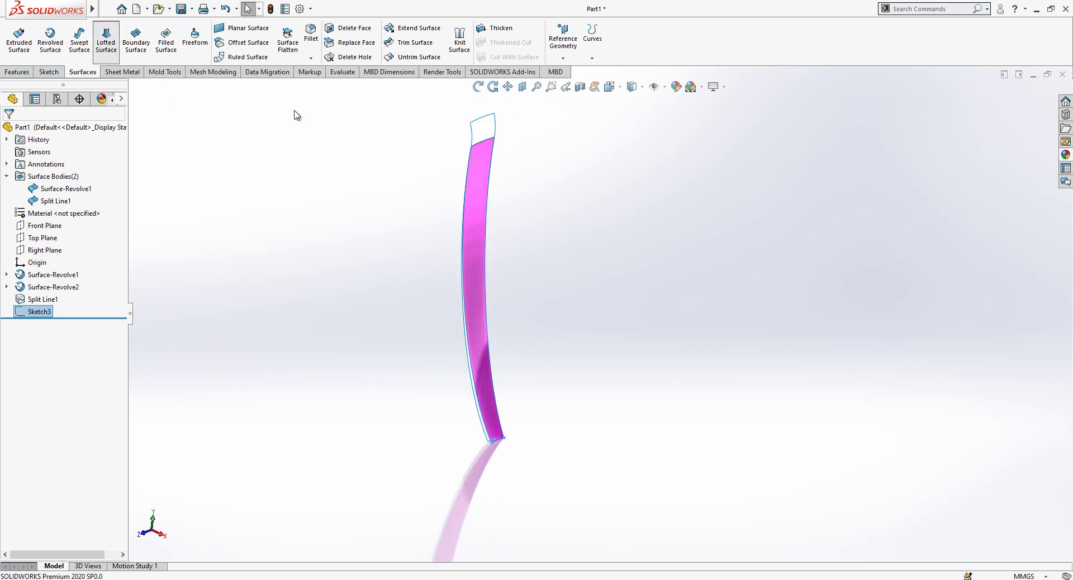
click(491, 156)
middle_drag(518, 290, 288, 365)
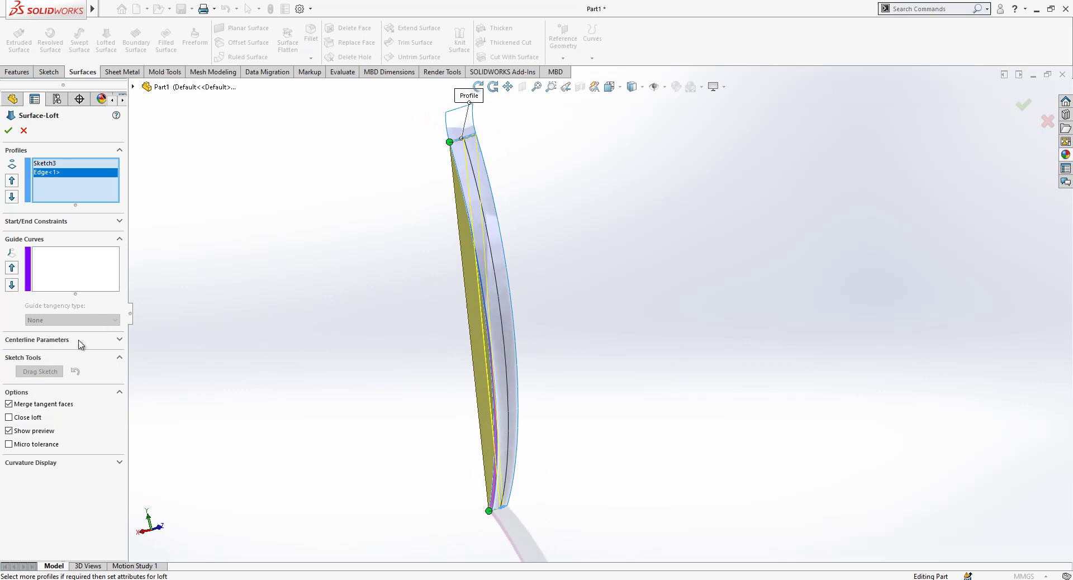
click(83, 340)
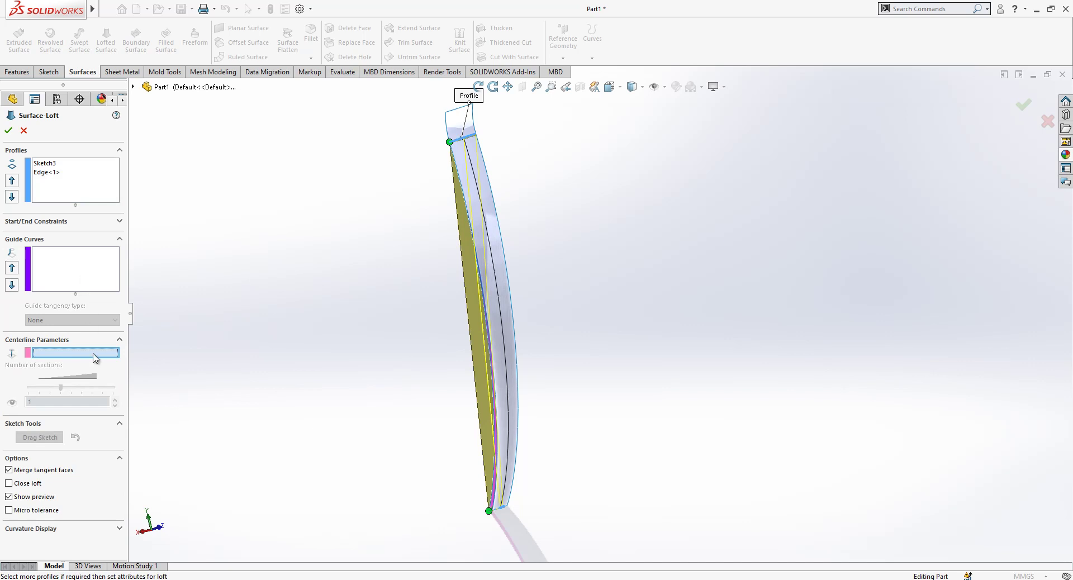
click(498, 279)
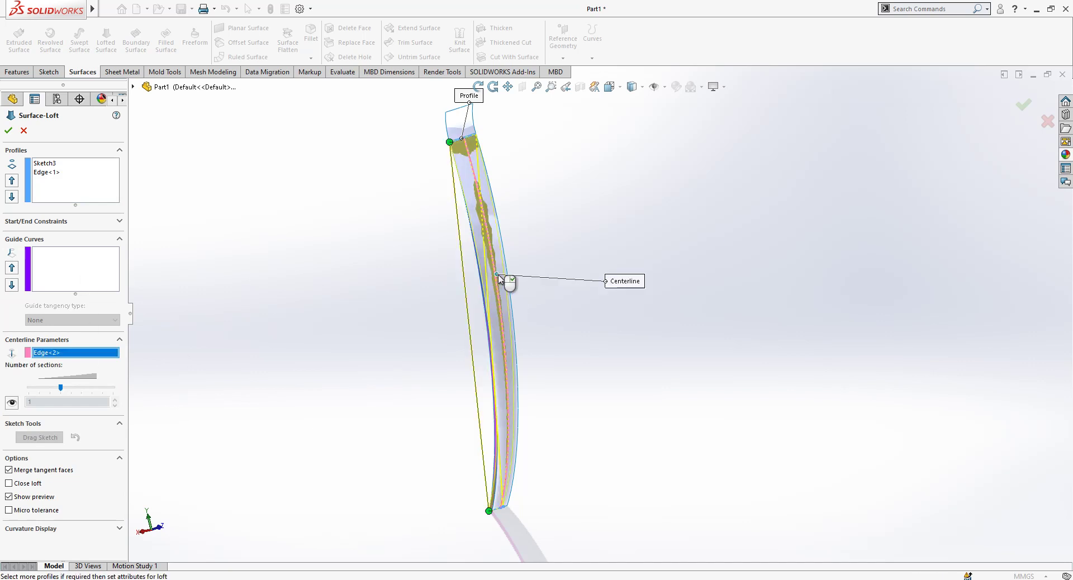
middle_drag(505, 280, 523, 430)
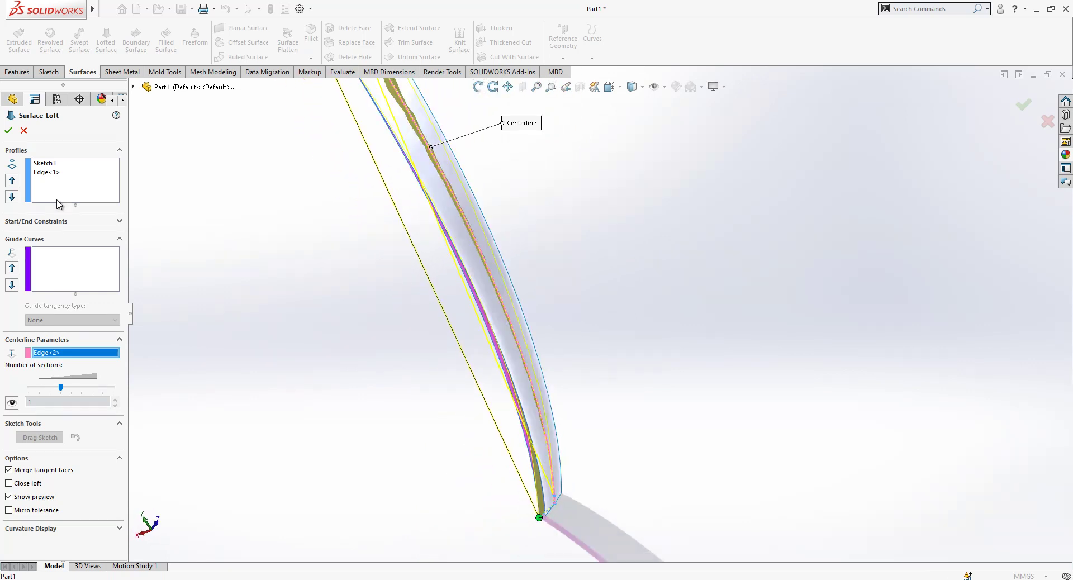
Step: Add the magenta surface's two long side edges as guide curves for the loft
click(86, 270)
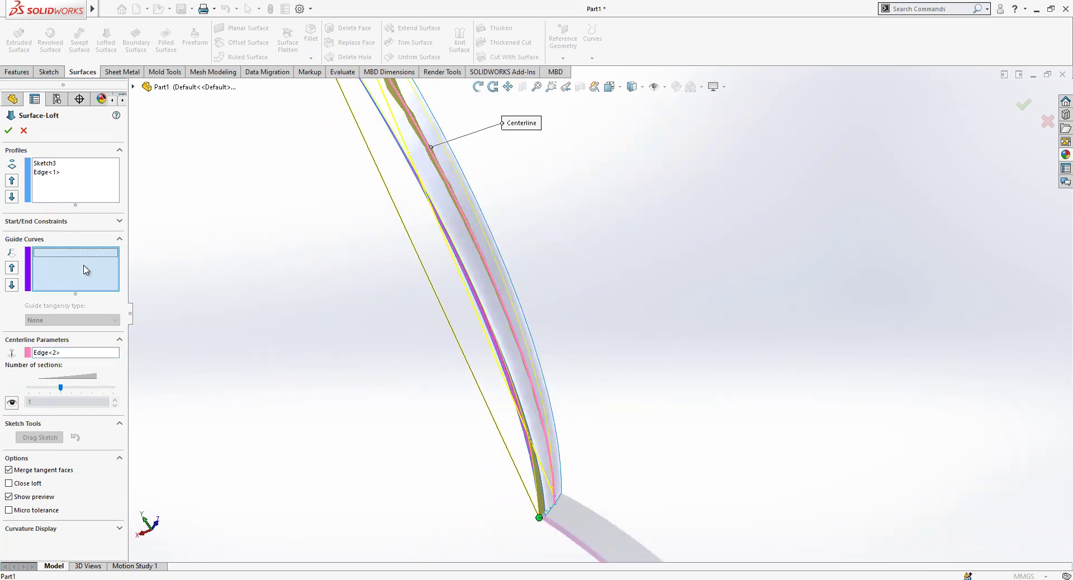
click(506, 380)
middle_drag(479, 383, 304, 498)
click(419, 418)
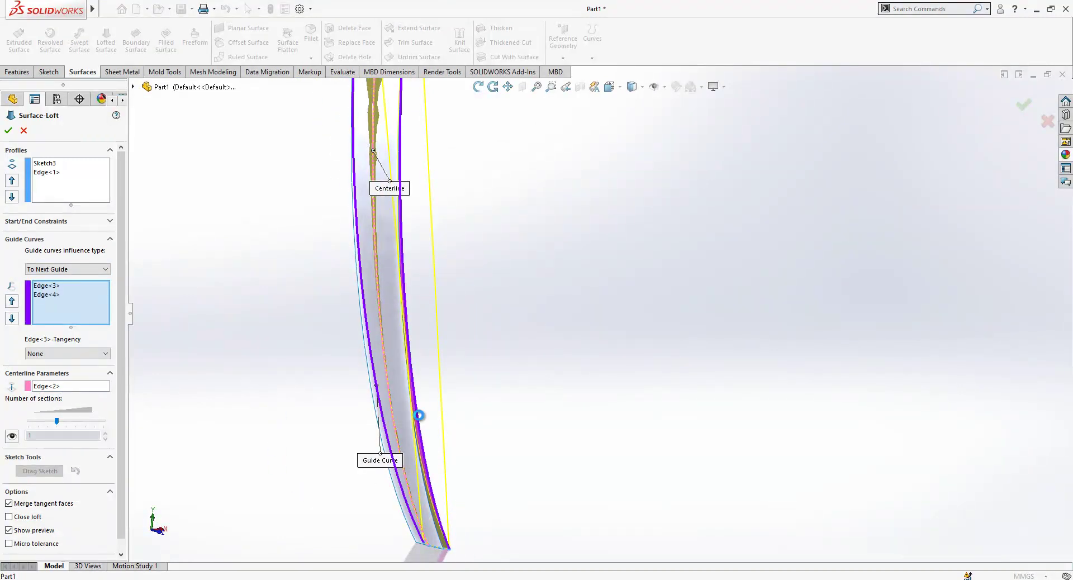
middle_drag(427, 424, 469, 434)
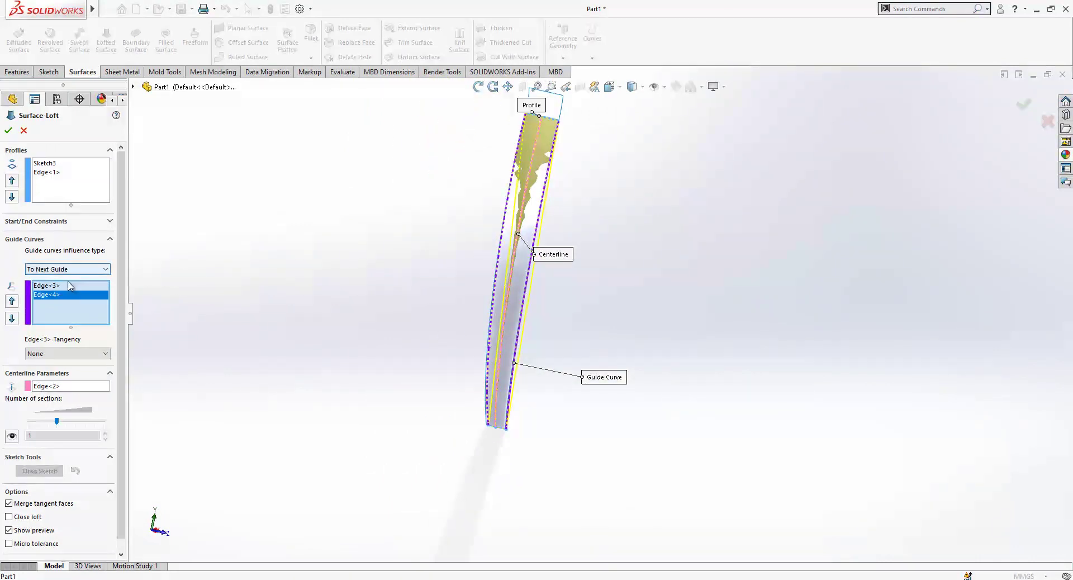
Step: Set the loft's start constraint to None and end constraint to Tangency To Face, and create the surface
click(65, 180)
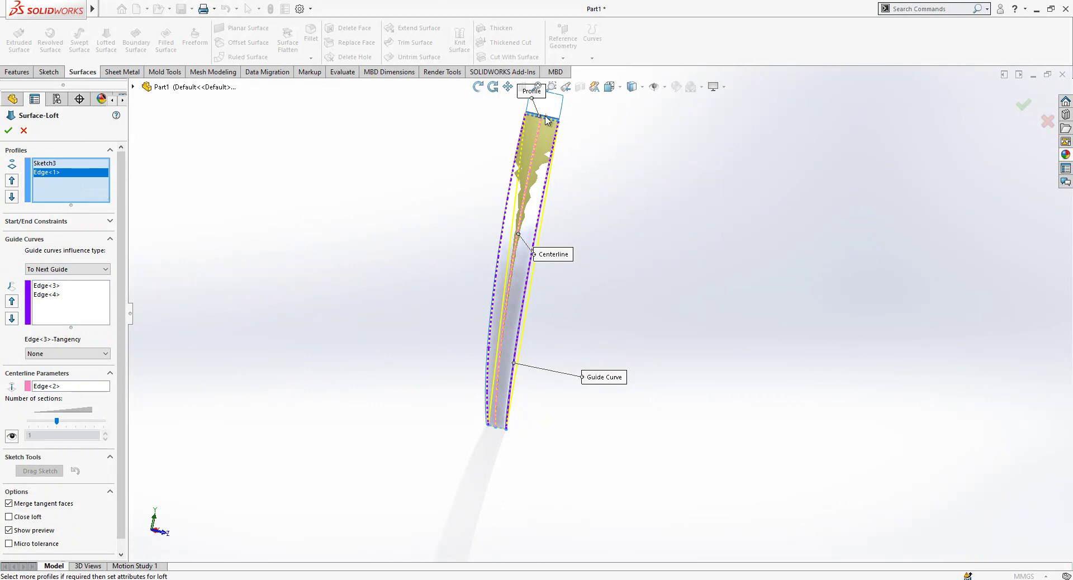
click(100, 218)
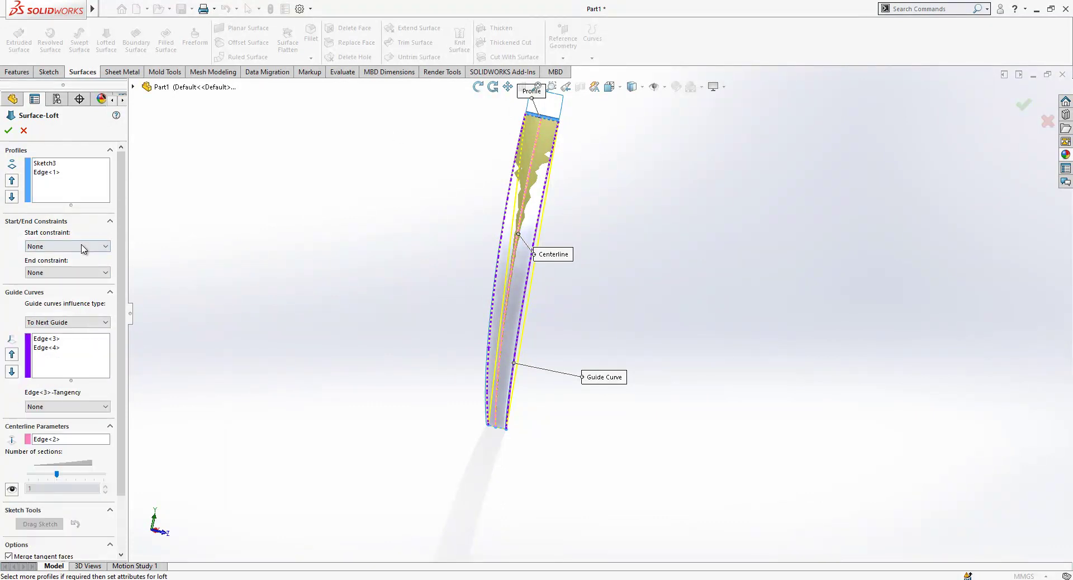
click(79, 246)
click(47, 255)
click(79, 273)
click(77, 305)
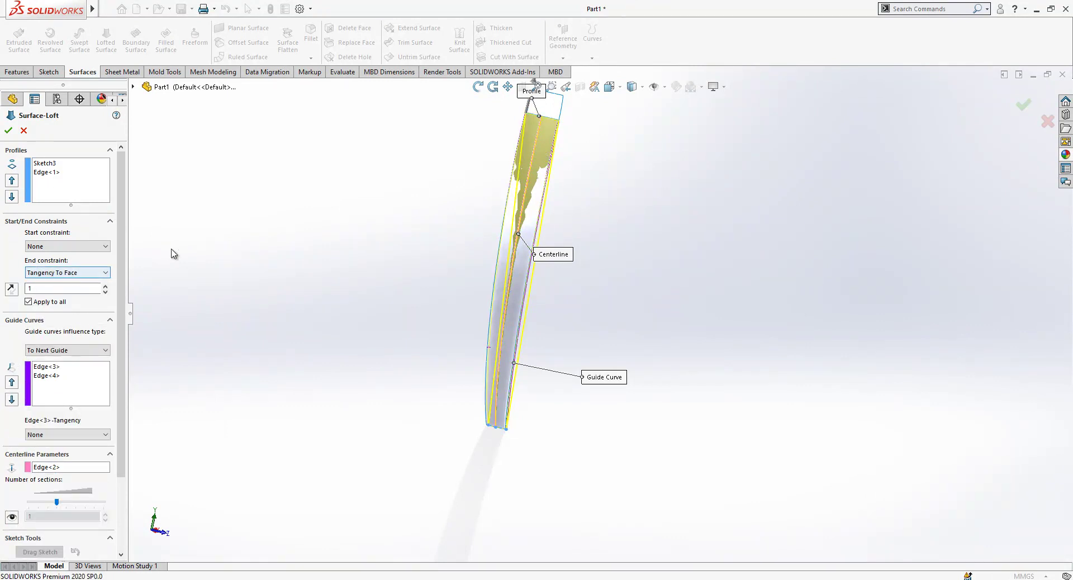
click(12, 129)
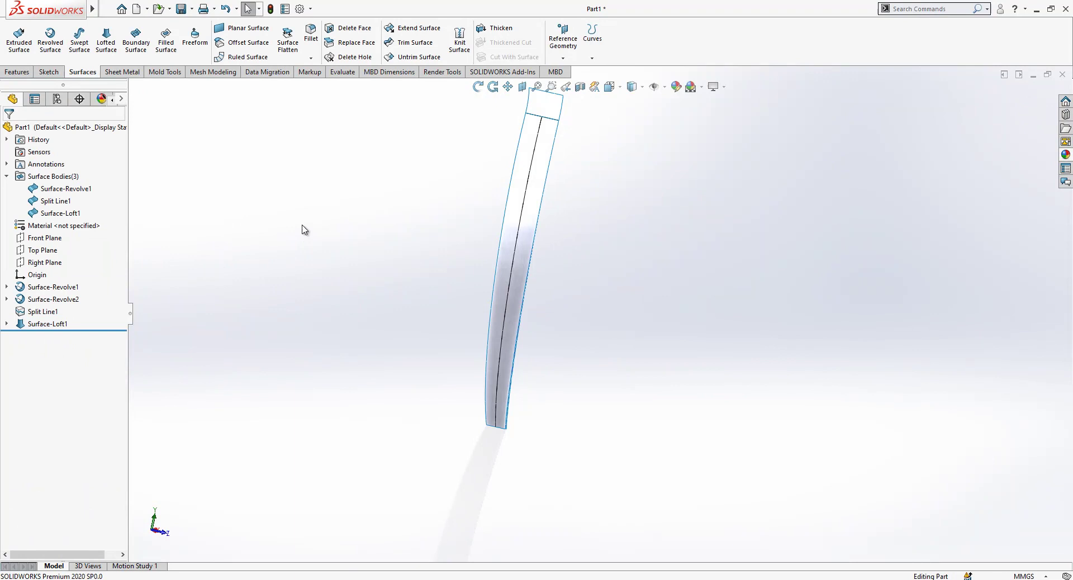
Step: Hide the Surface-Revolve1 and Split Line1 bodies so only the lofted flute surface is displayed
click(61, 189)
click(69, 175)
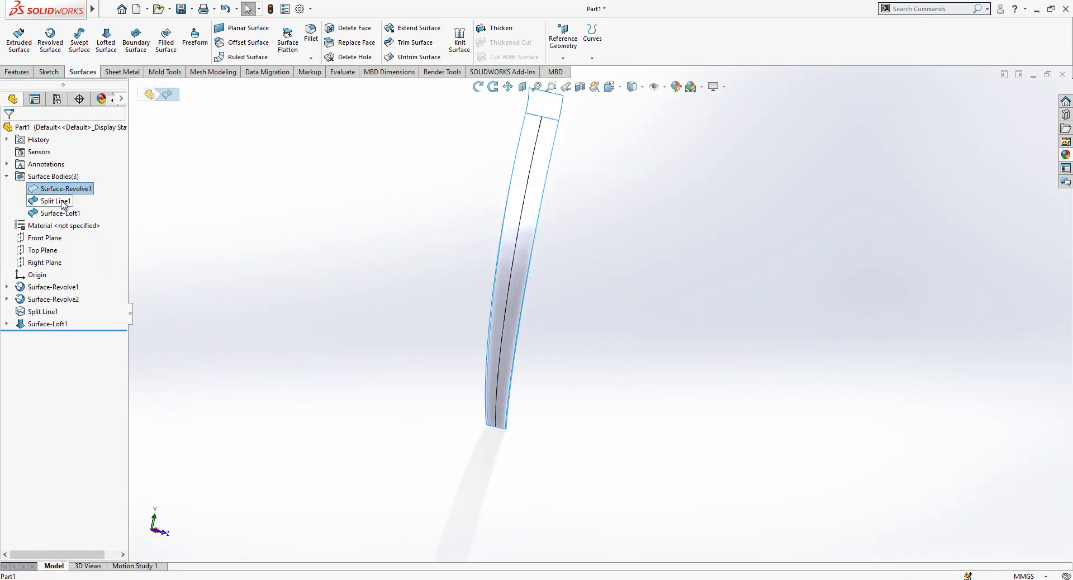
click(56, 200)
click(68, 181)
mouse_move(542, 342)
middle_down()
mouse_move(481, 299)
mouse_move(440, 172)
mouse_move(438, 227)
mouse_move(548, 256)
mouse_move(512, 109)
mouse_move(521, 360)
mouse_move(546, 296)
mouse_move(550, 346)
middle_up()
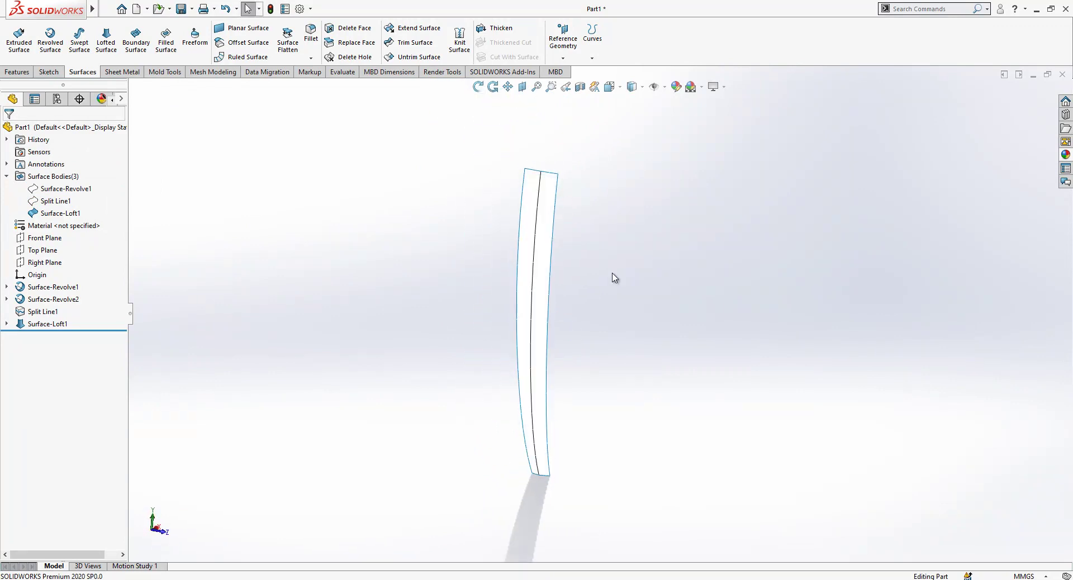
scroll(235, 285, up, 2)
scroll(701, 291, down, 2)
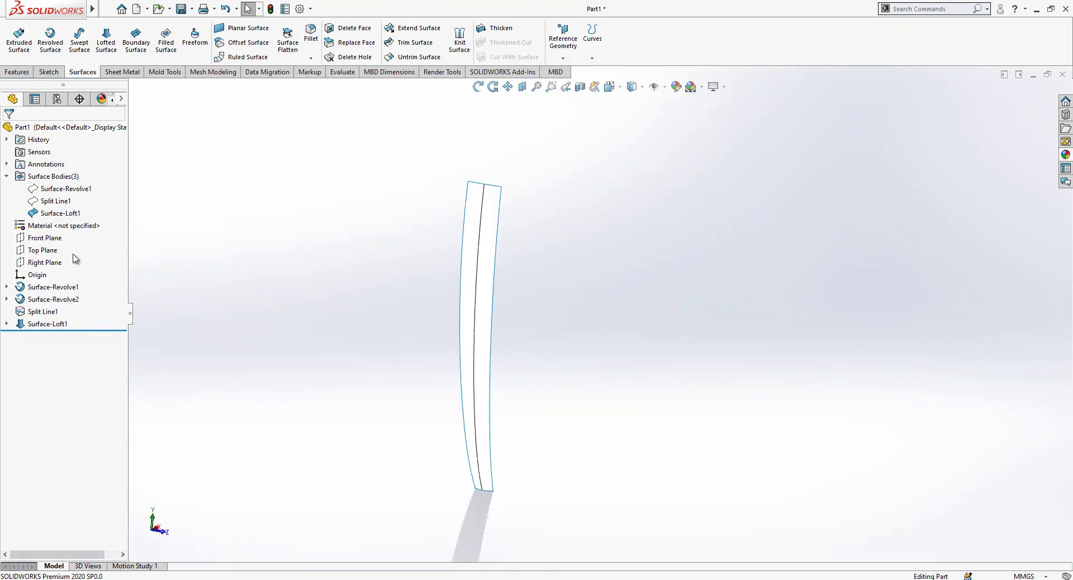
Step: Create a reference axis through the origin, perpendicular to the Top Plane
click(44, 262)
click(37, 275)
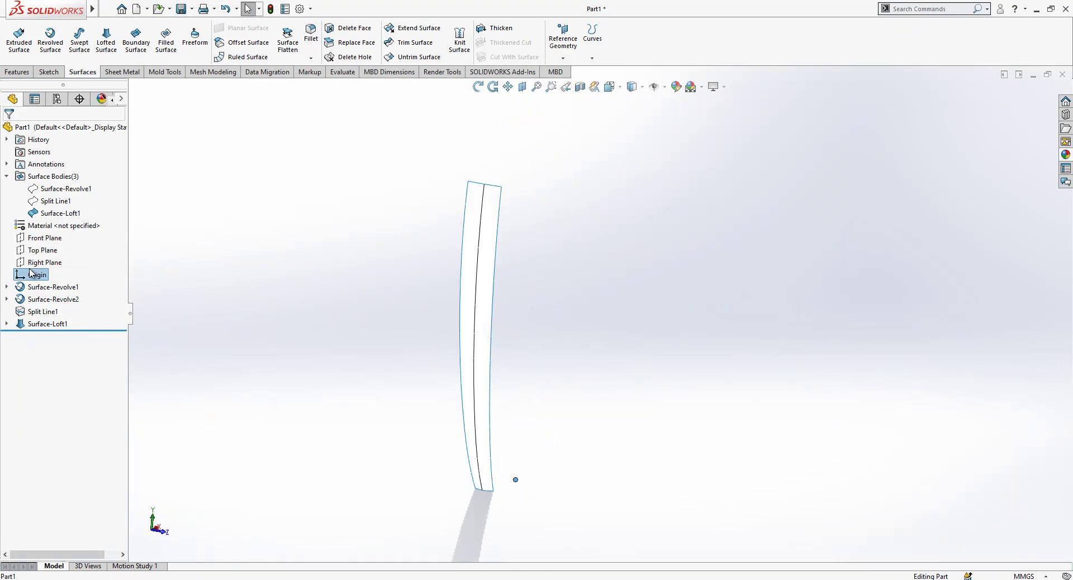
middle_drag(263, 315, 685, 354)
click(347, 354)
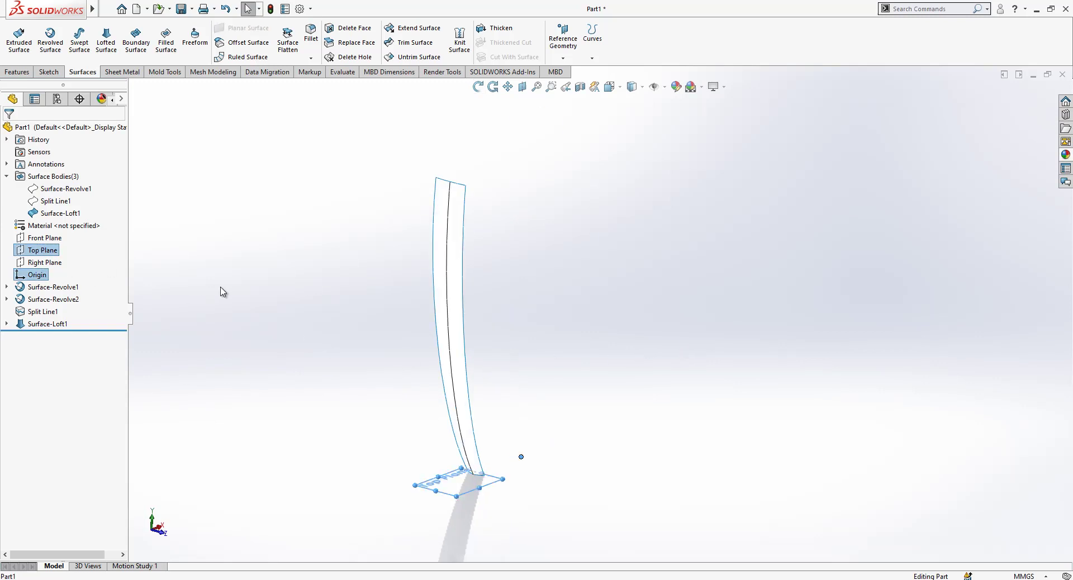
click(572, 50)
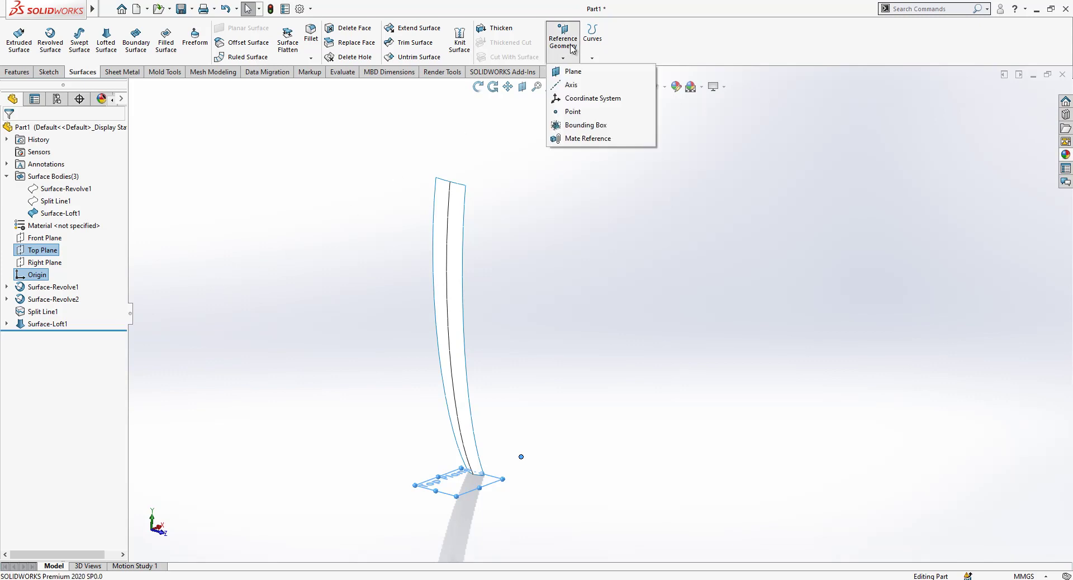
click(575, 84)
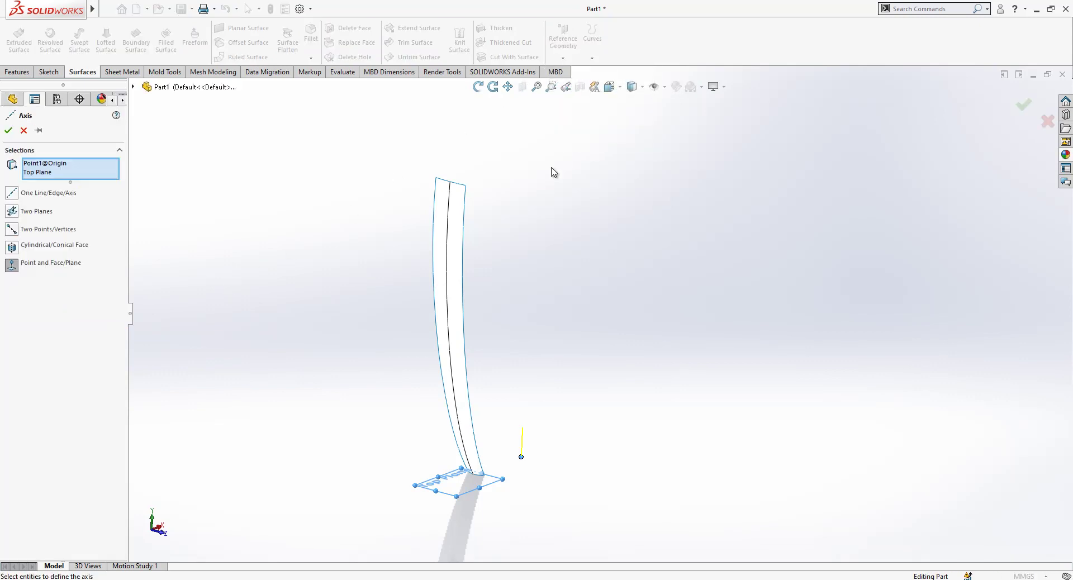
click(8, 131)
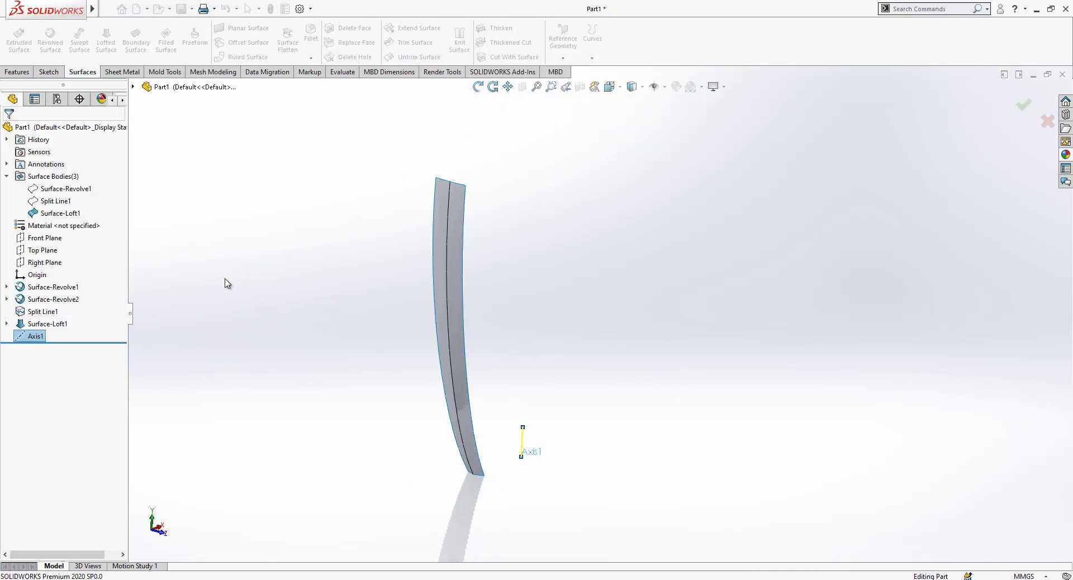
Step: Circular-pattern the lofted flute surface body around the reference axis with 24 equally spaced instances over 360°
click(17, 72)
click(333, 58)
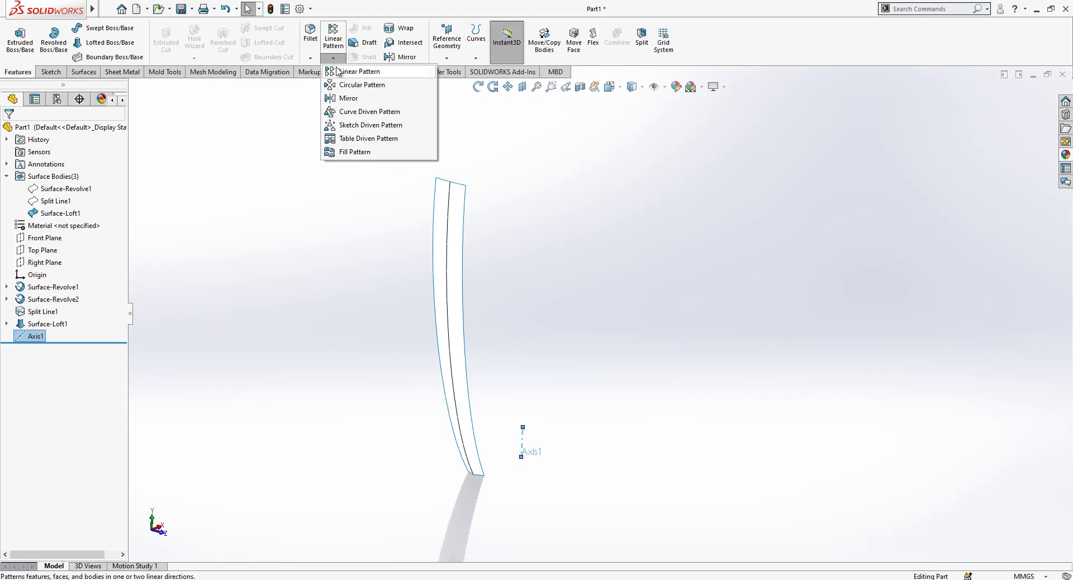
click(369, 83)
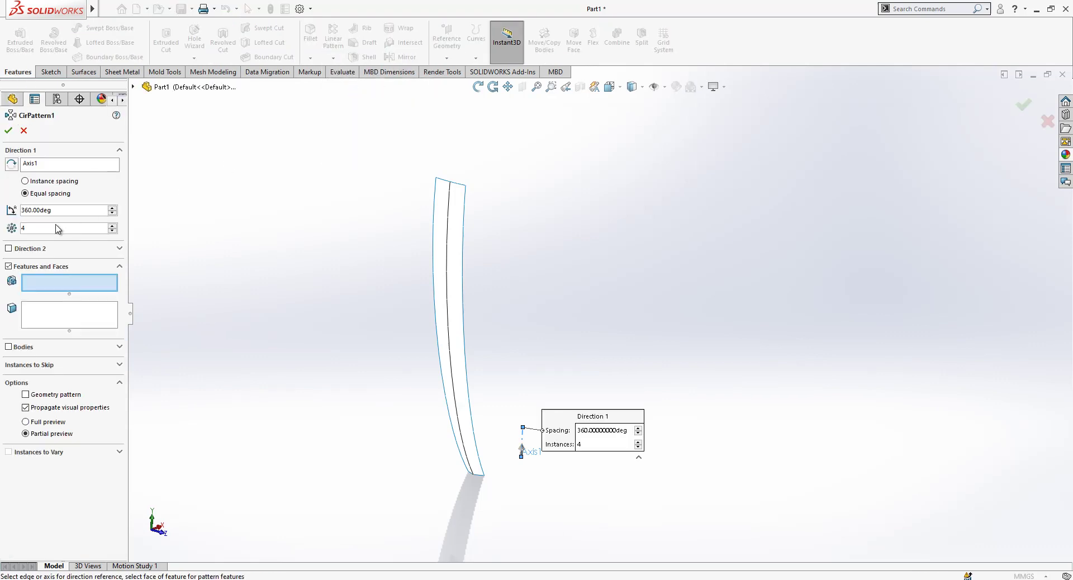
text(36)
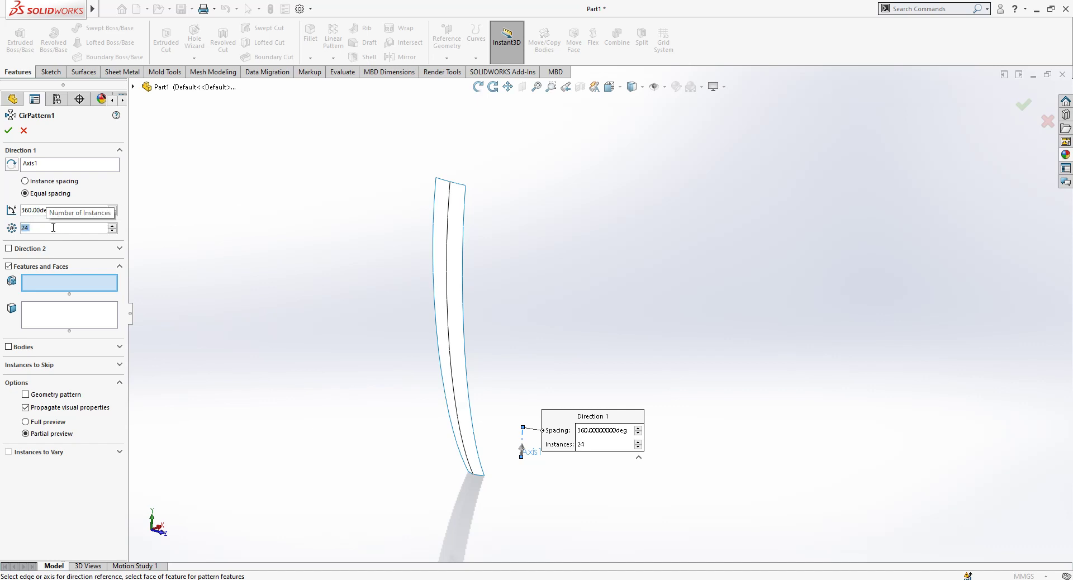
click(20, 348)
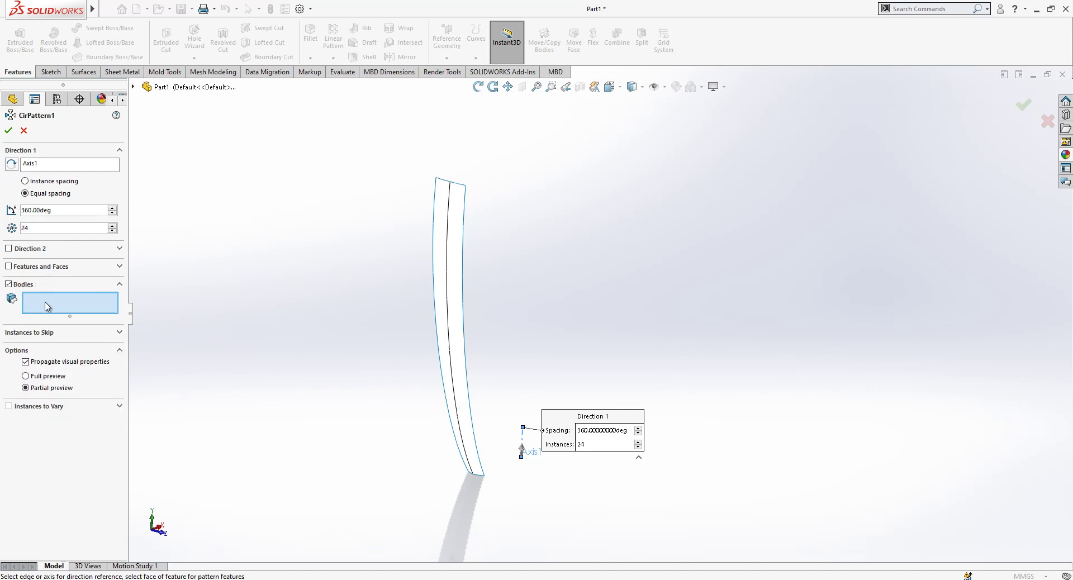
click(459, 320)
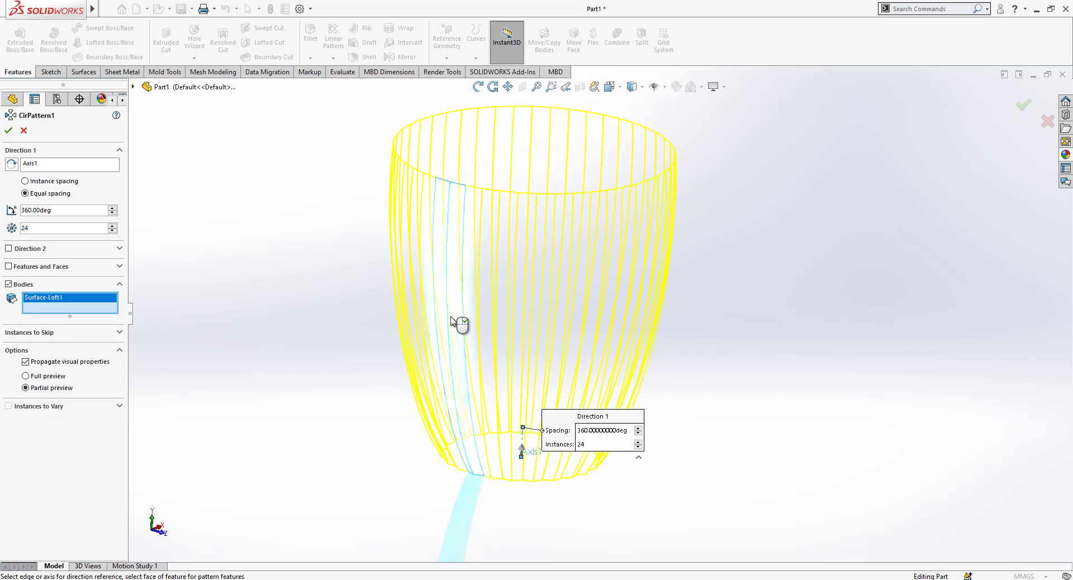
click(7, 131)
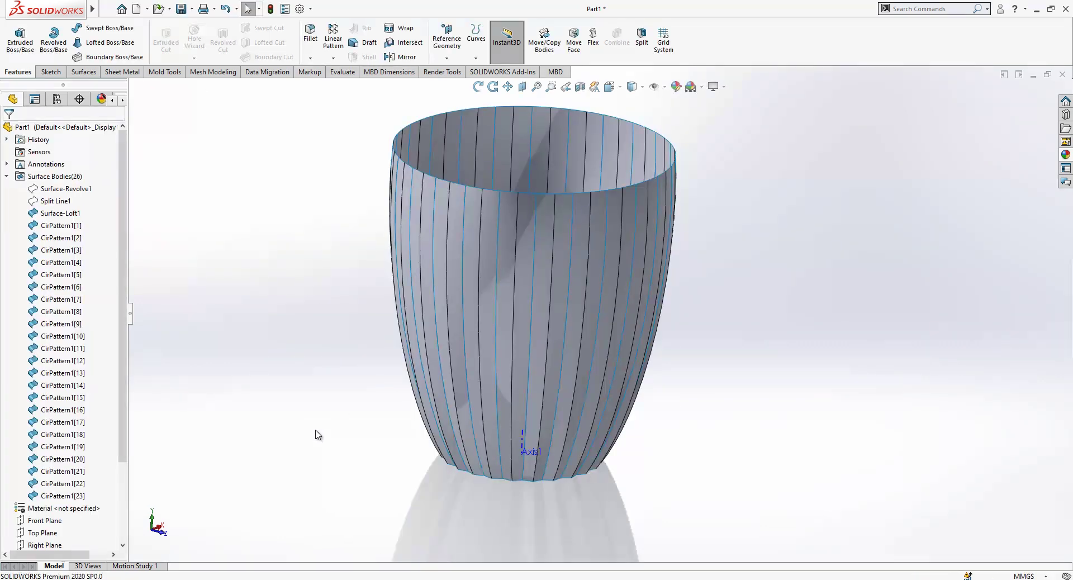
Step: Start a sketch on the Front Plane and convert the entities of Sketch1 from Surface-Revolve2 into it
mouse_move(314, 433)
middle_down()
mouse_move(468, 272)
mouse_move(547, 326)
mouse_move(489, 469)
mouse_move(537, 259)
mouse_move(548, 337)
mouse_move(527, 455)
middle_up()
key(z)
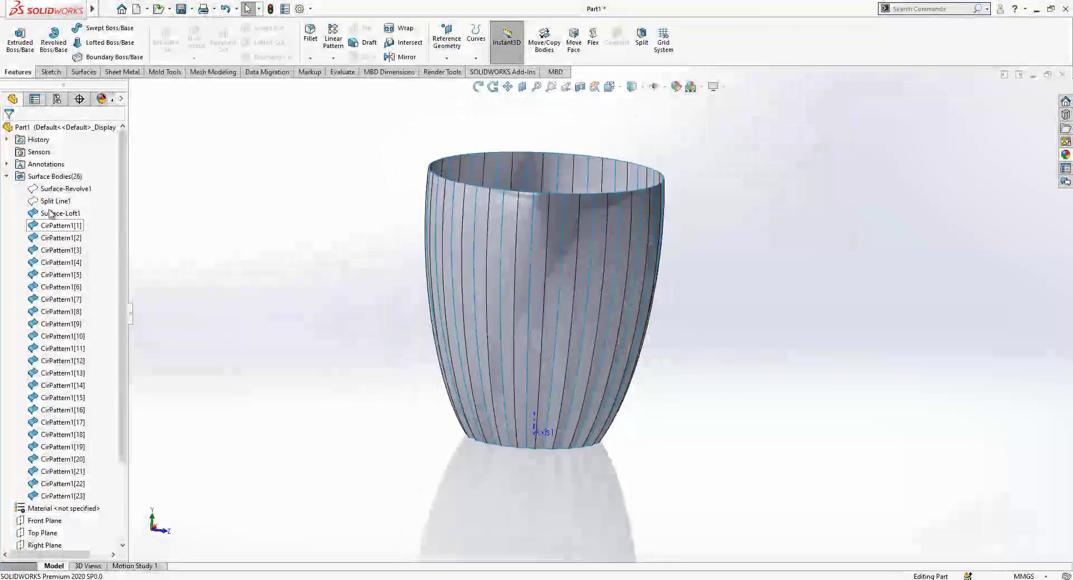
click(8, 177)
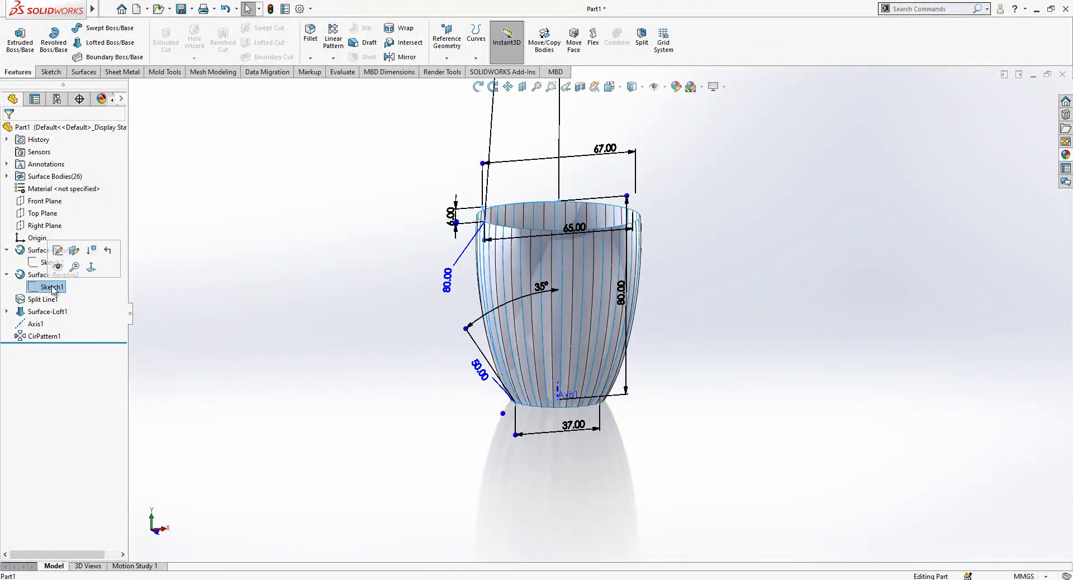
scroll(512, 223, down, 8)
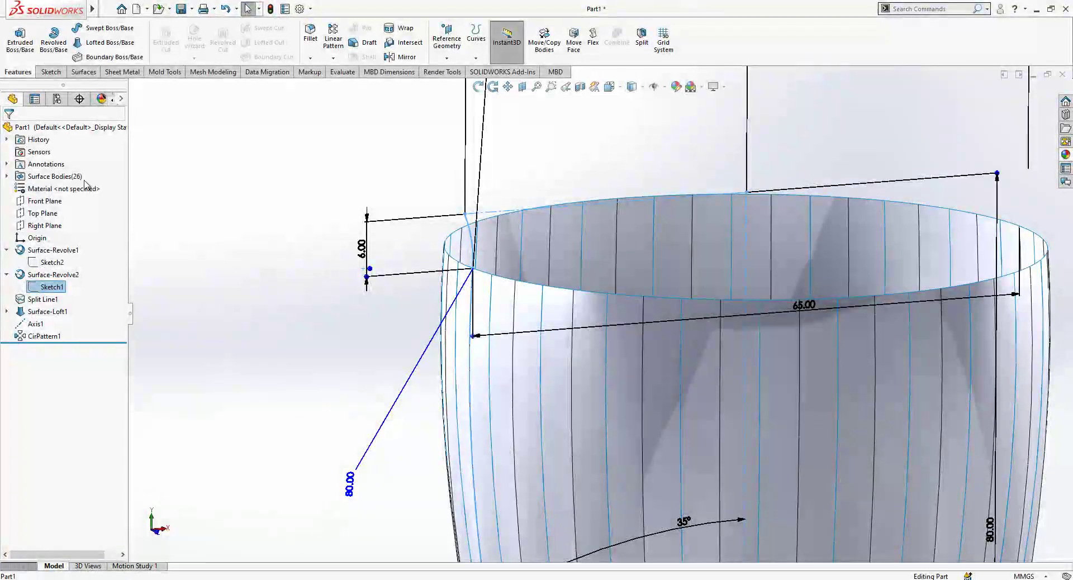
click(60, 203)
click(66, 188)
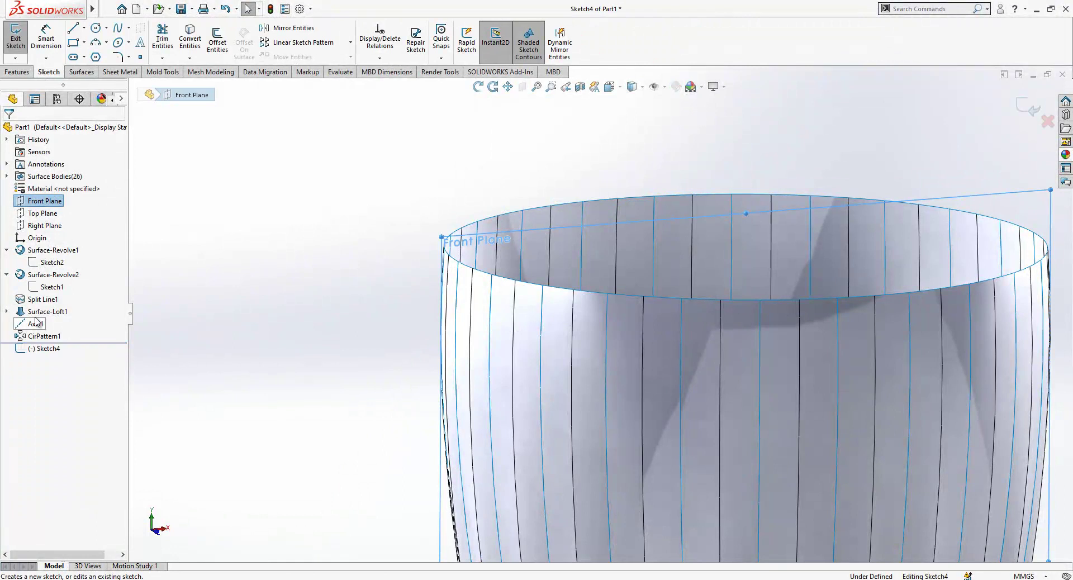
click(49, 286)
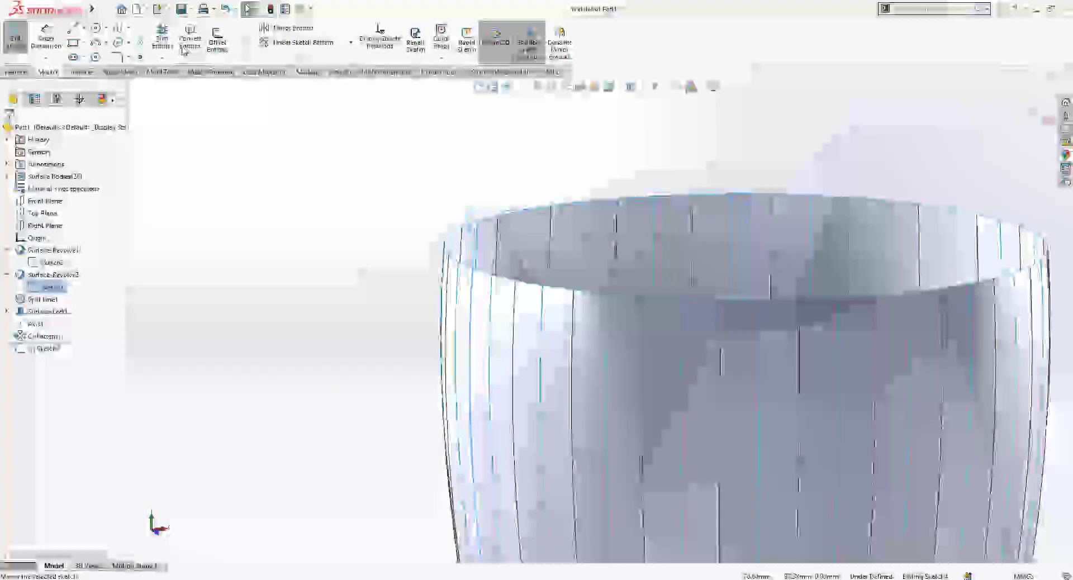
click(190, 42)
Step: Delete the converted long side spline from the sketch, keeping only the short rim curve
scroll(345, 177, up, 3)
scroll(538, 282, up, 3)
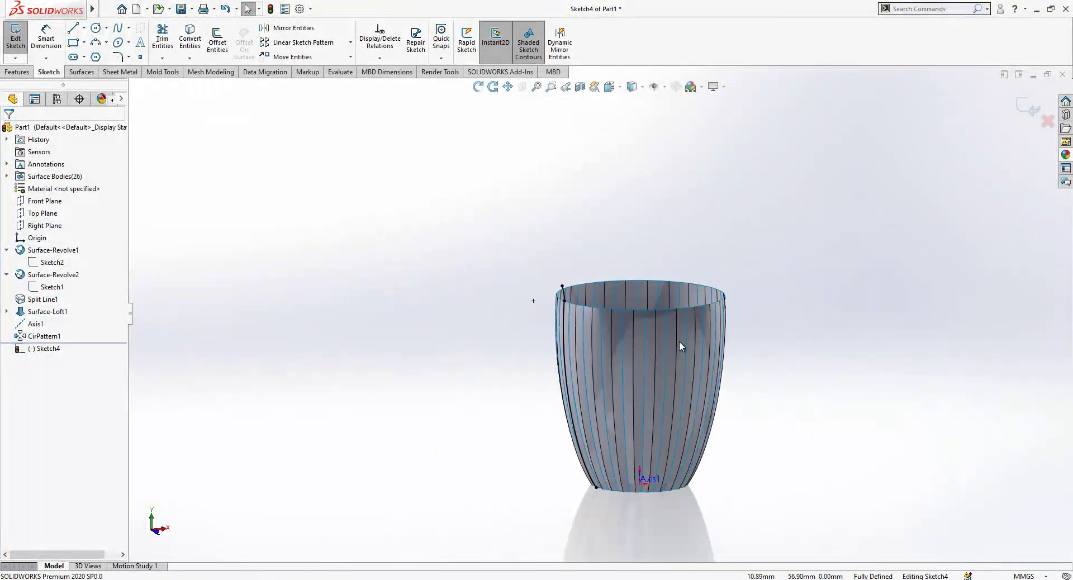
scroll(452, 445, up, 2)
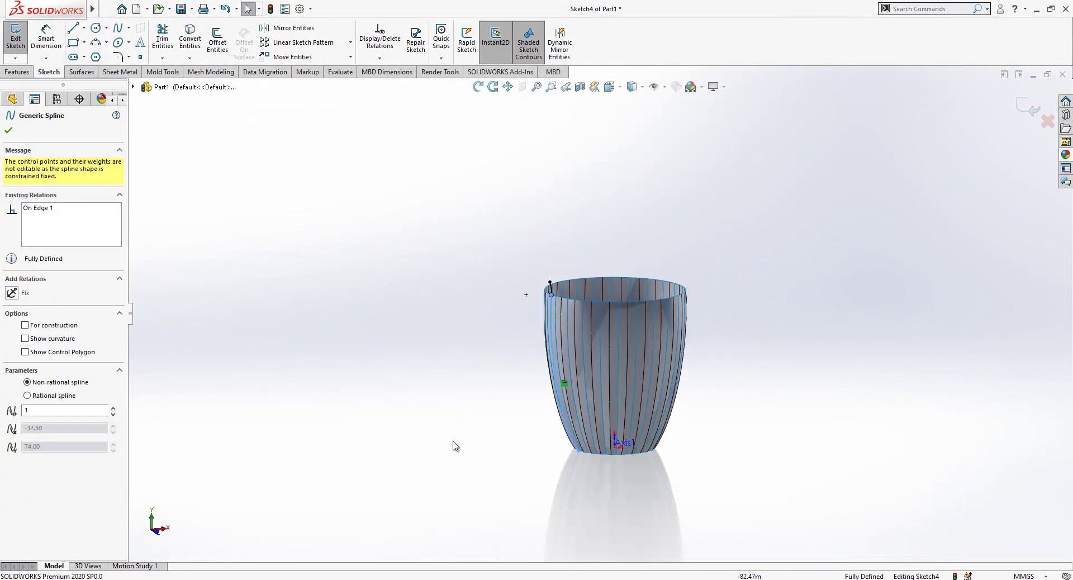
click(680, 450)
Step: Draw a vertical line about 104 mm long up from the origin, make it construction geometry, and exit the sketch
key(l)
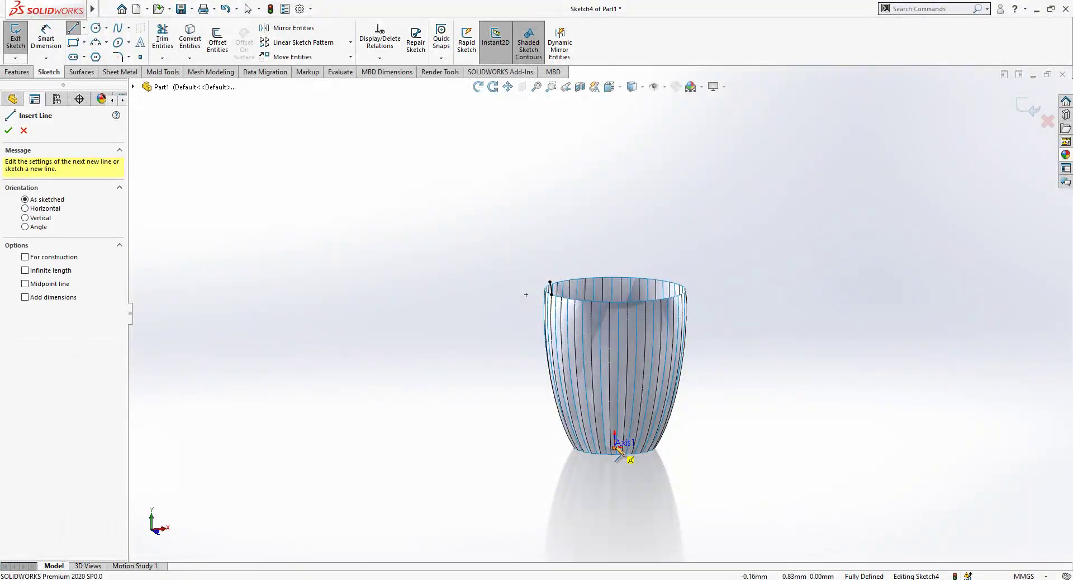
click(615, 449)
click(615, 225)
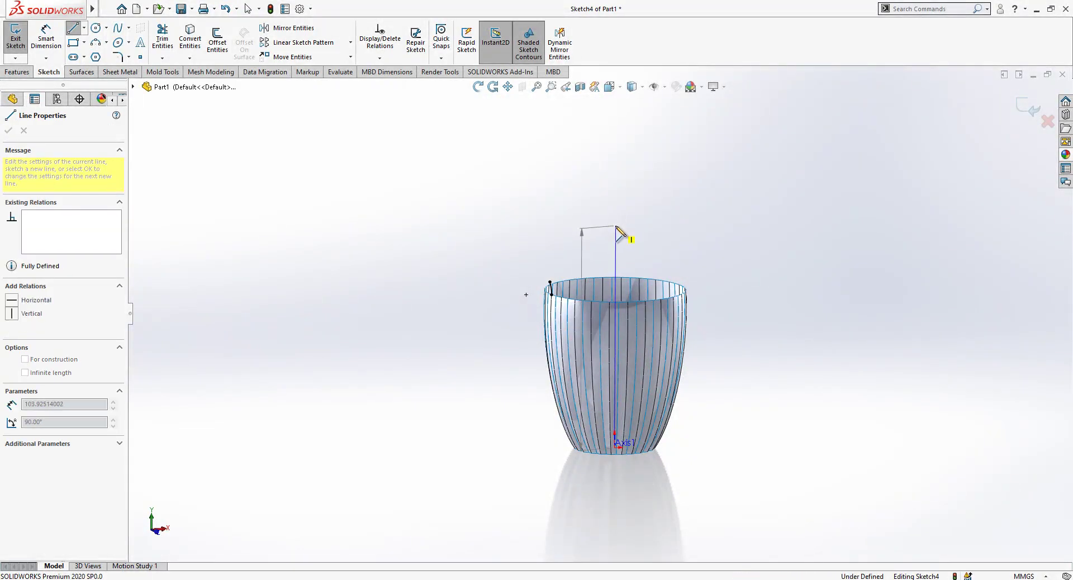
key(Escape)
click(616, 247)
click(665, 209)
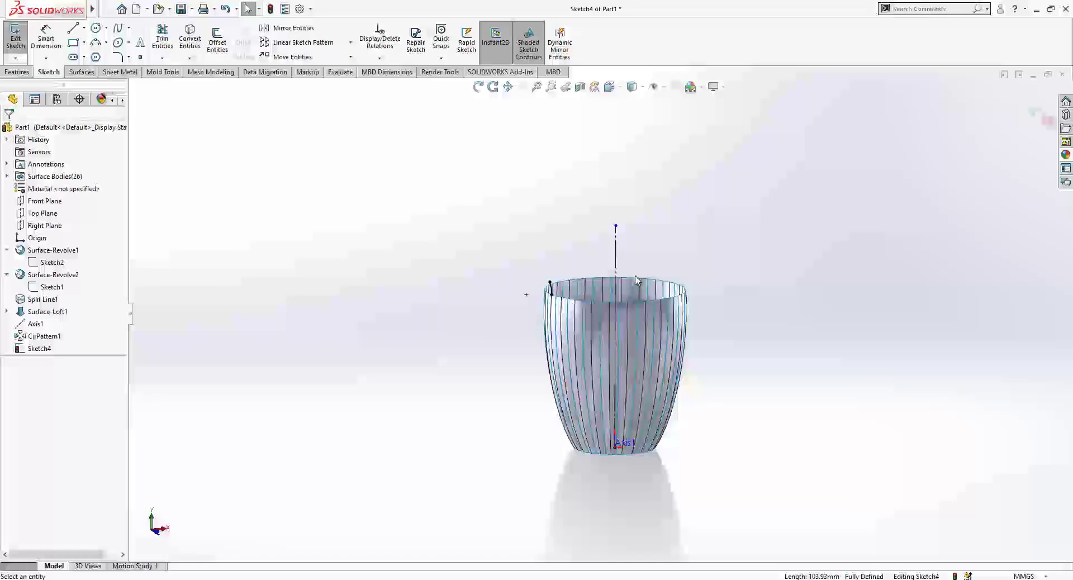
middle_drag(664, 212, 652, 297)
scroll(650, 292, down, 3)
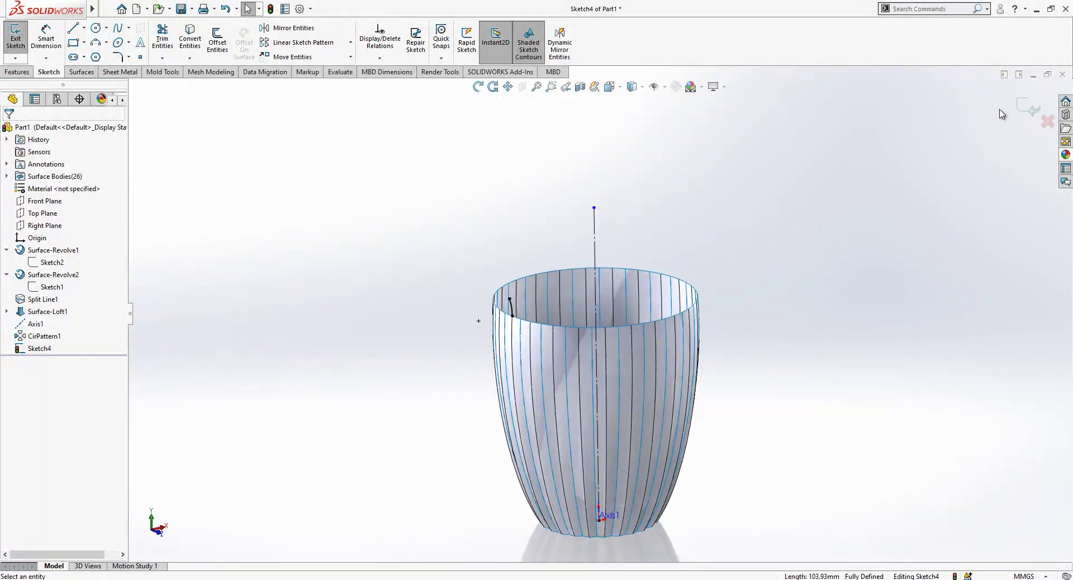
click(1017, 109)
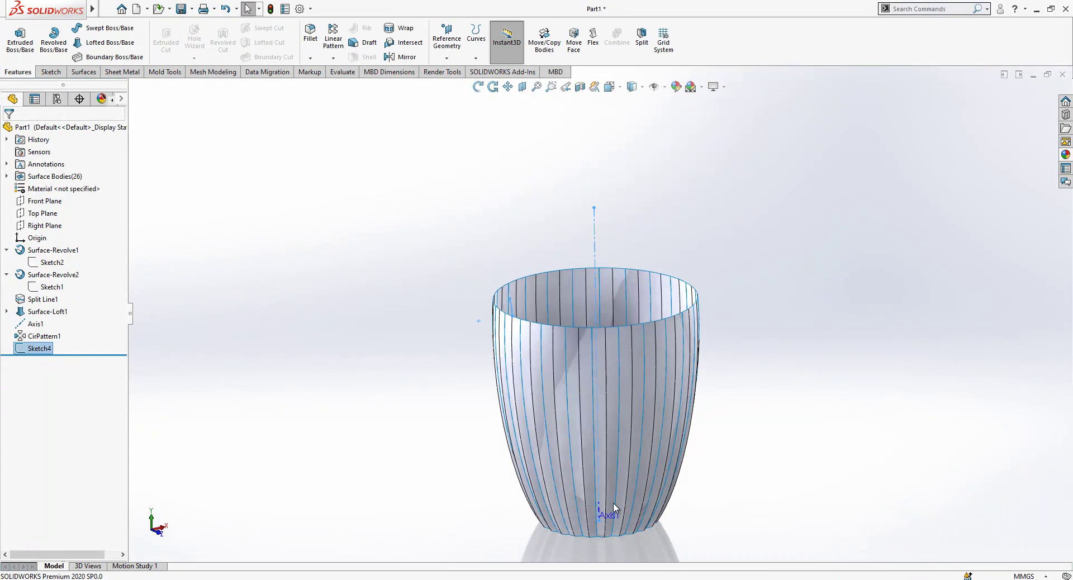
Step: Revolve the rim curve 360° about the vertical centerline as a surface
click(81, 72)
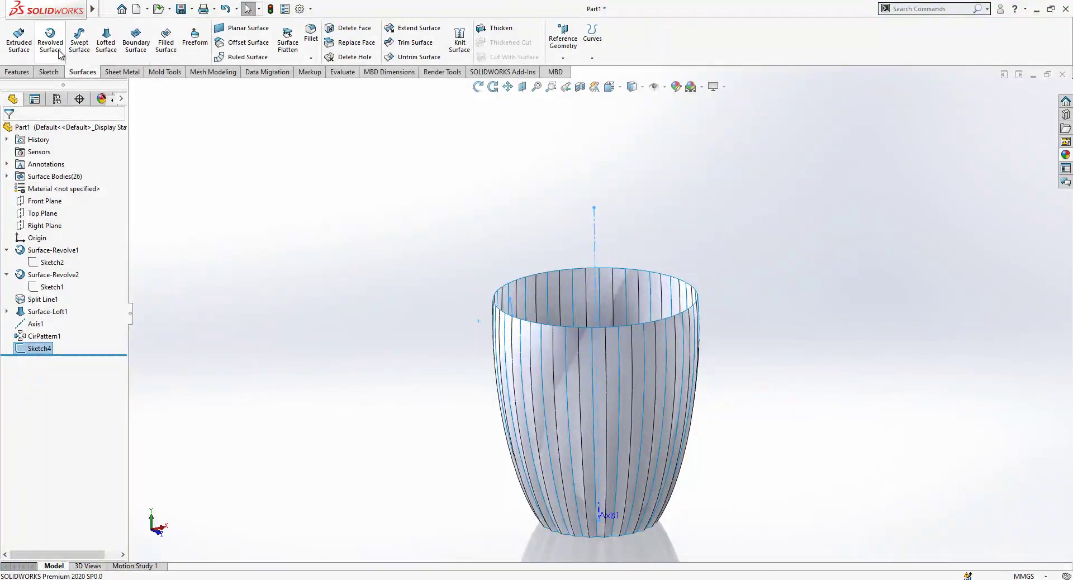
scroll(603, 335, down, 2)
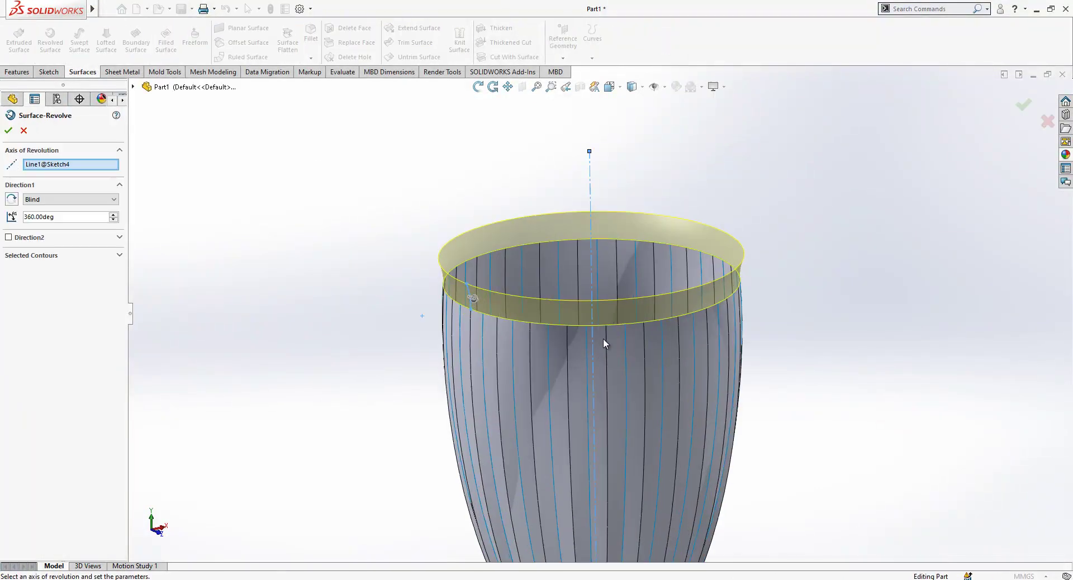
middle_drag(591, 340, 620, 234)
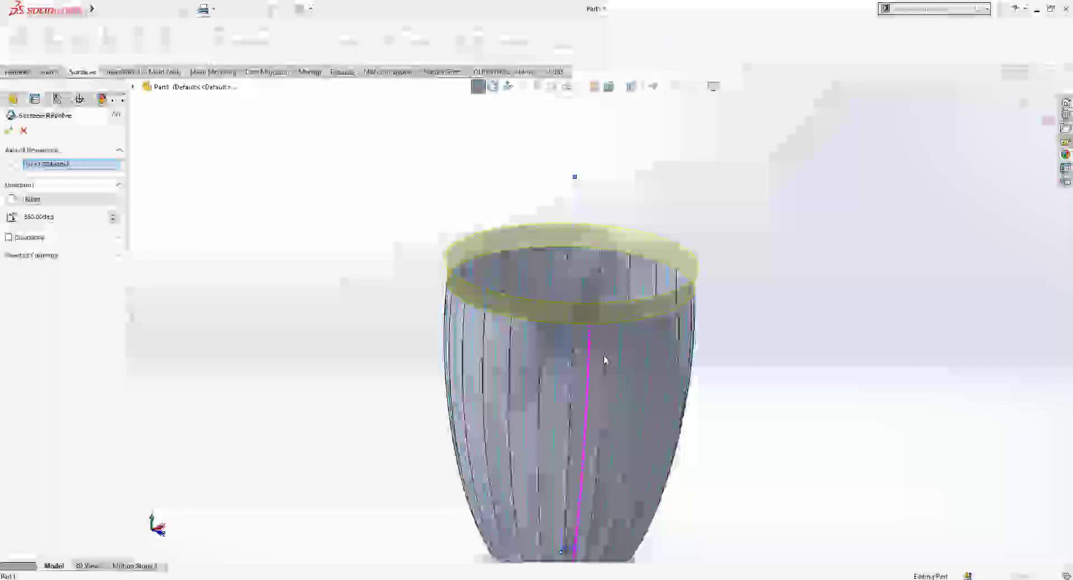
scroll(613, 360, down, 2)
middle_drag(595, 338, 571, 321)
scroll(571, 321, up, 1)
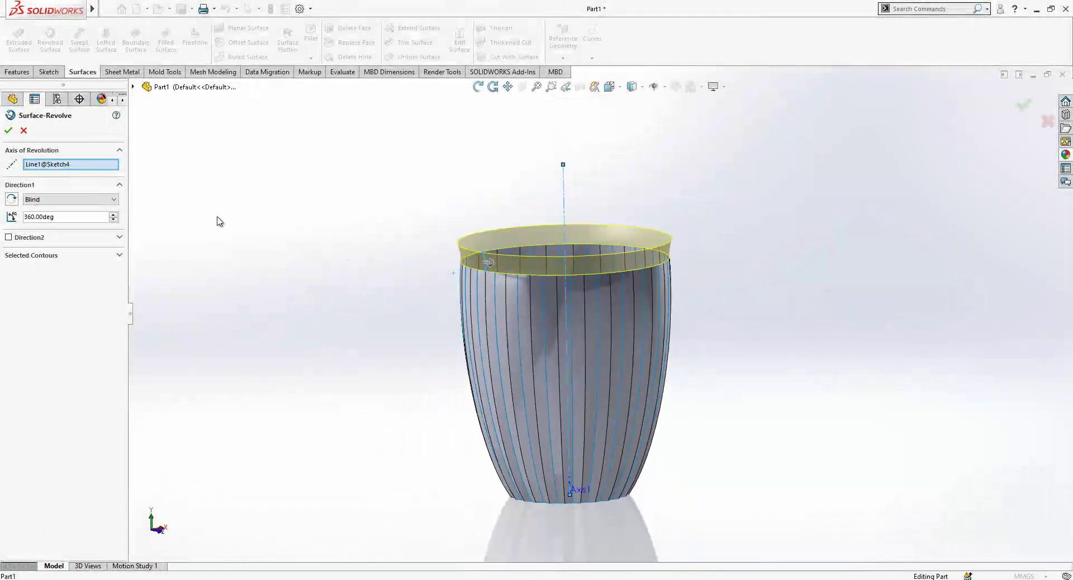
click(404, 259)
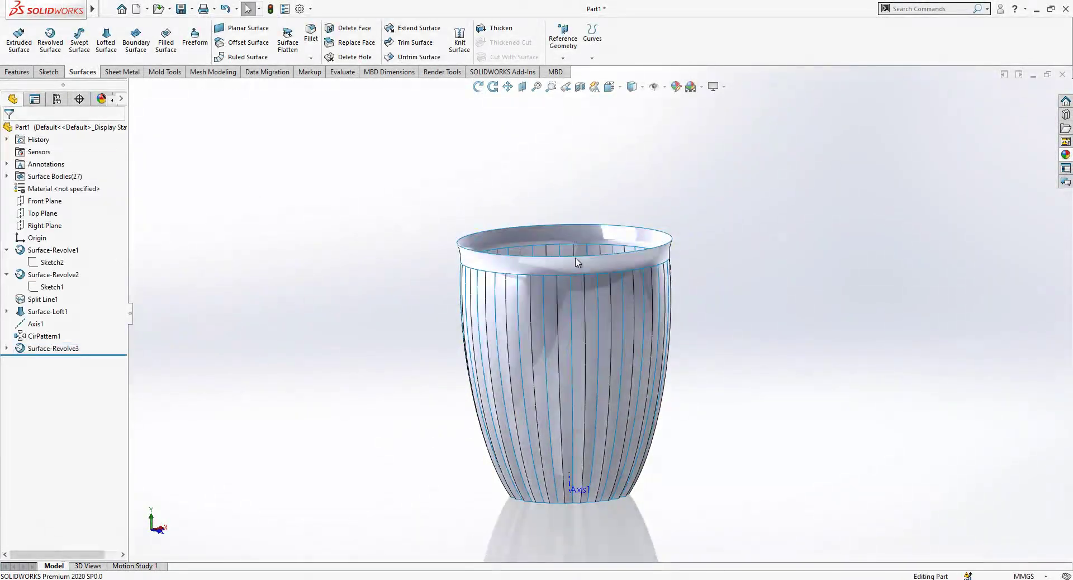
Step: Close the cup's upper opening with a planar surface bounded by the circular rim edge
middle_drag(577, 253, 569, 268)
click(528, 219)
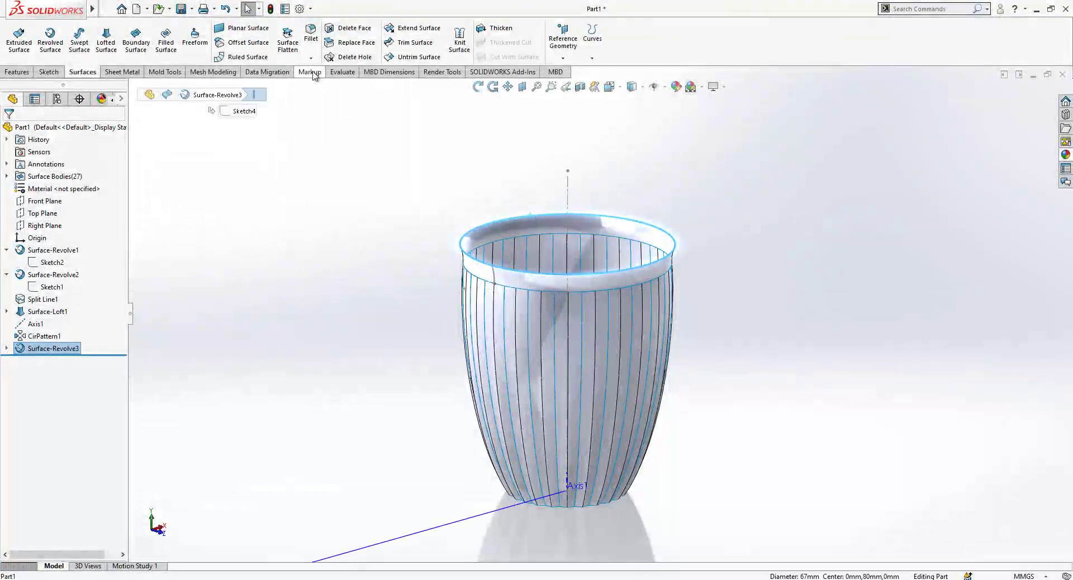
click(241, 27)
click(8, 130)
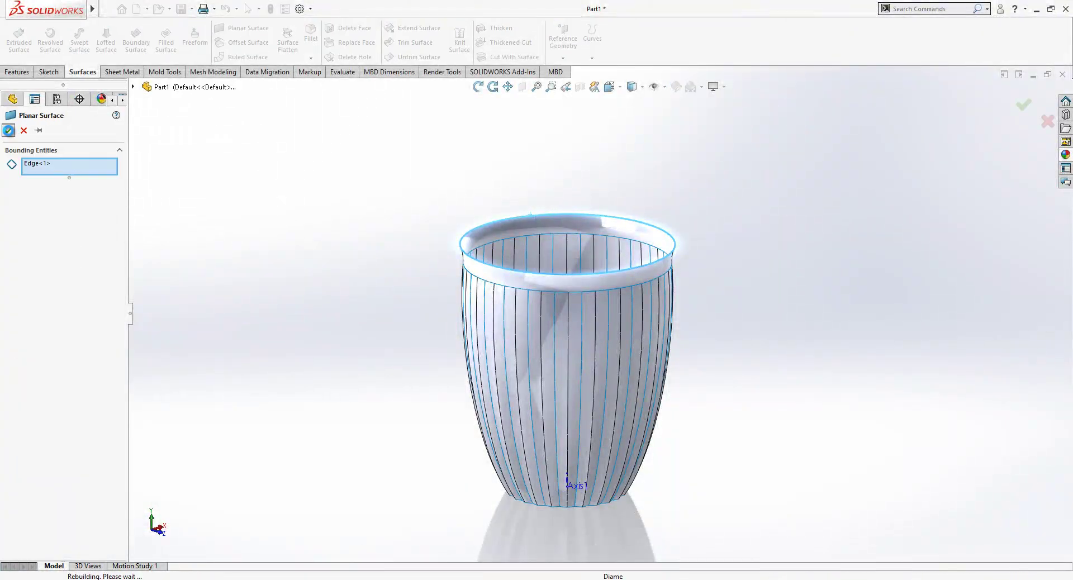
Step: Knit the revolved rim, the top planar surface, the lofted flute and all its patterned copies into one surface
middle_drag(608, 508, 685, 445)
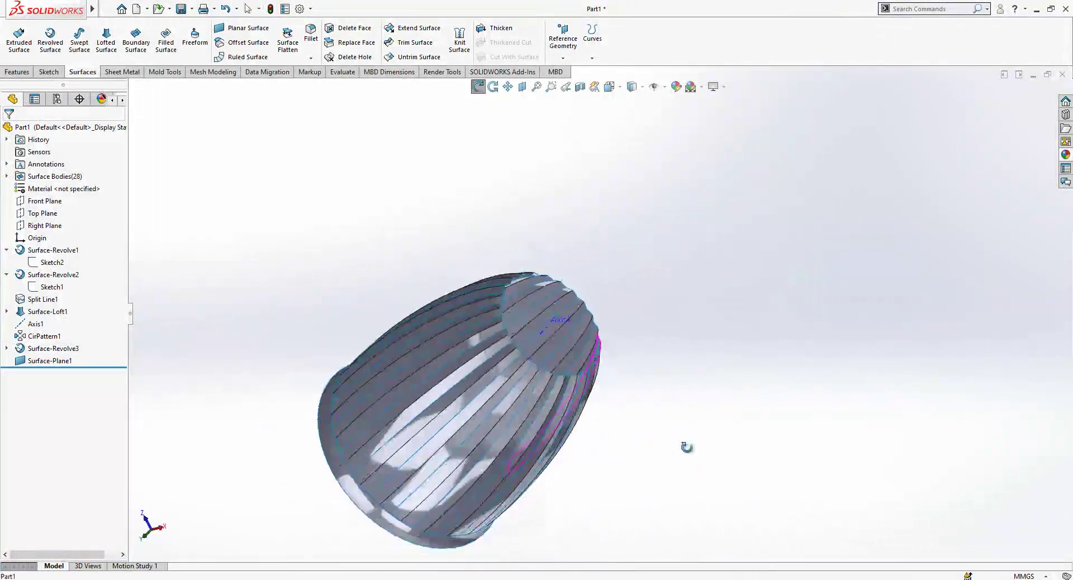
click(459, 39)
drag(664, 187, 441, 507)
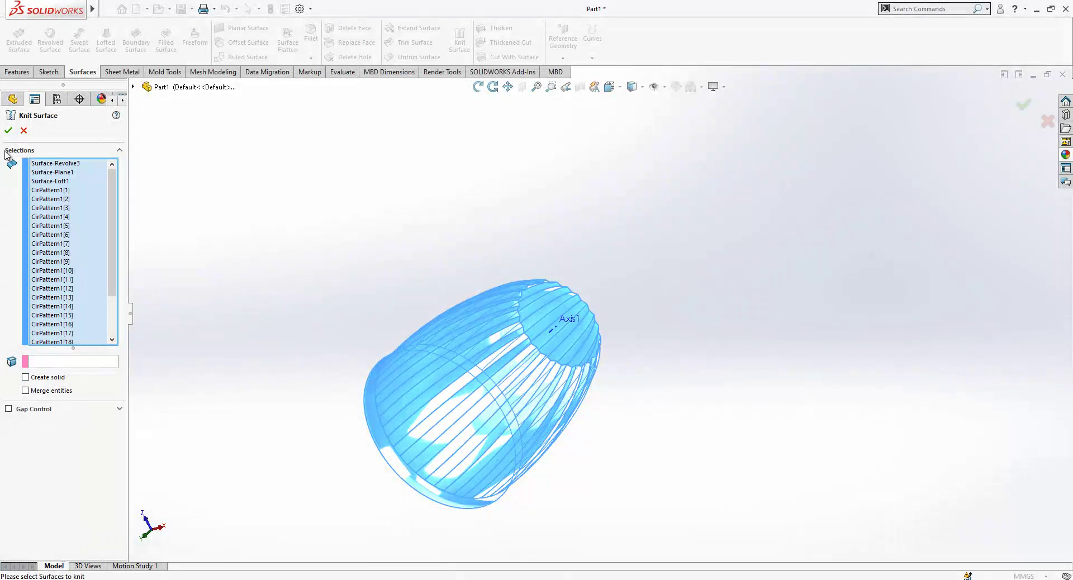
Step: Close the cup's fluted base with a planar surface bounded by the full loop of open bottom edges
scroll(520, 313, down, 5)
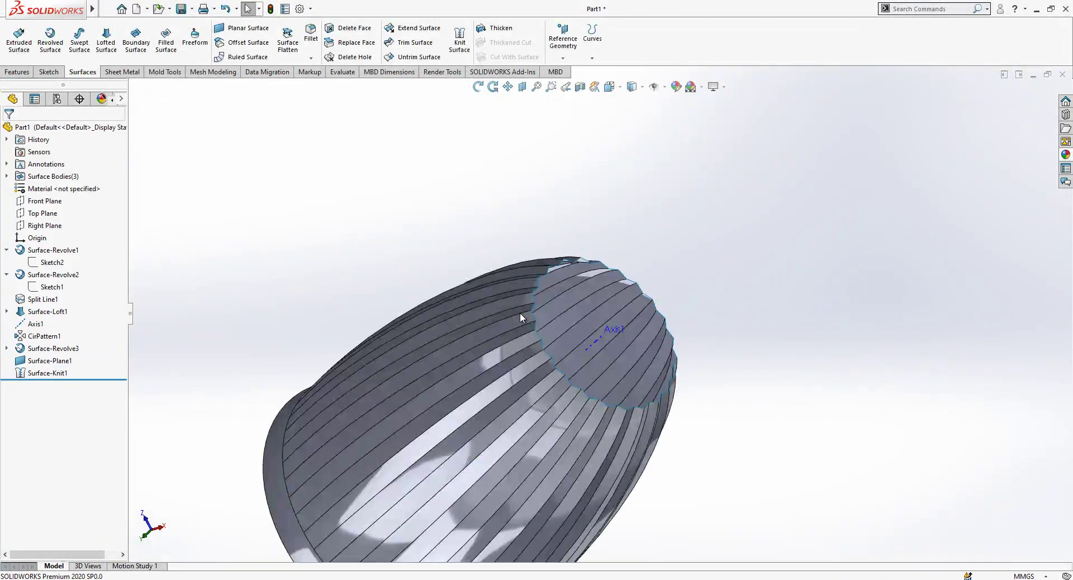
right_click(534, 317)
click(533, 317)
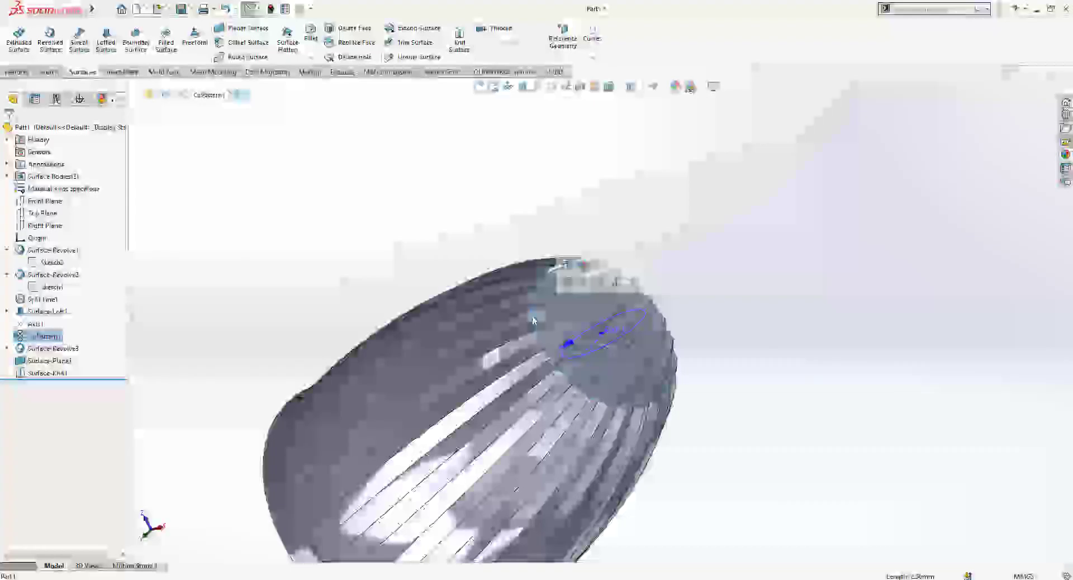
middle_drag(534, 316, 540, 309)
scroll(541, 314, down, 2)
click(548, 287)
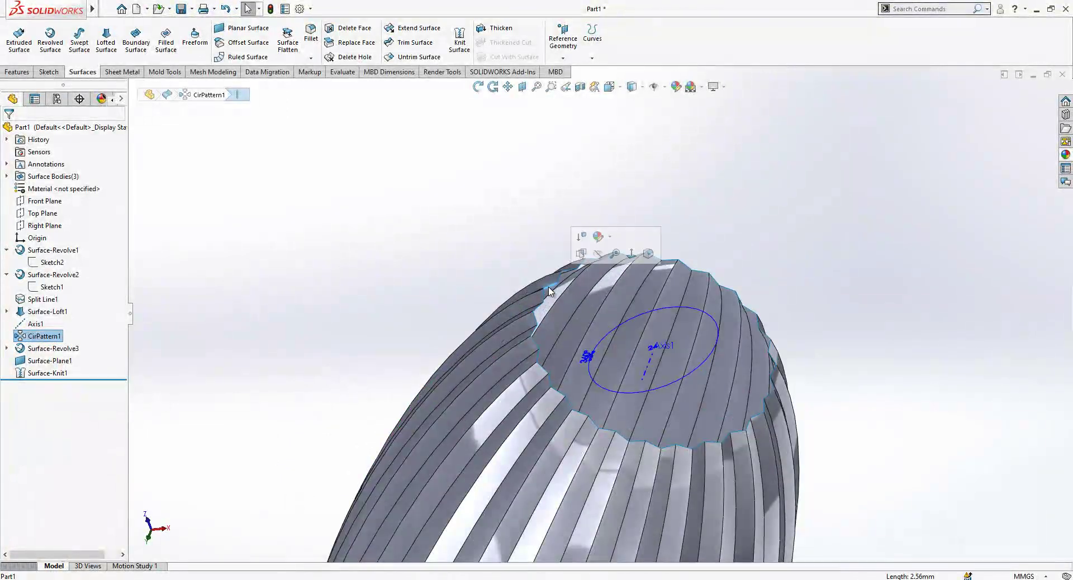
right_click(548, 287)
click(601, 313)
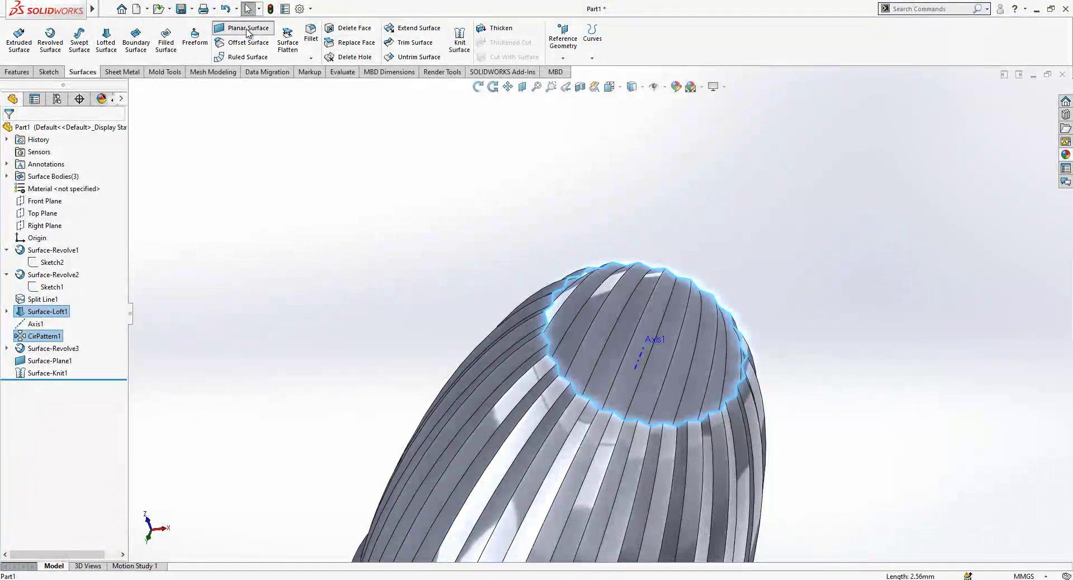
click(248, 33)
middle_drag(619, 287, 504, 346)
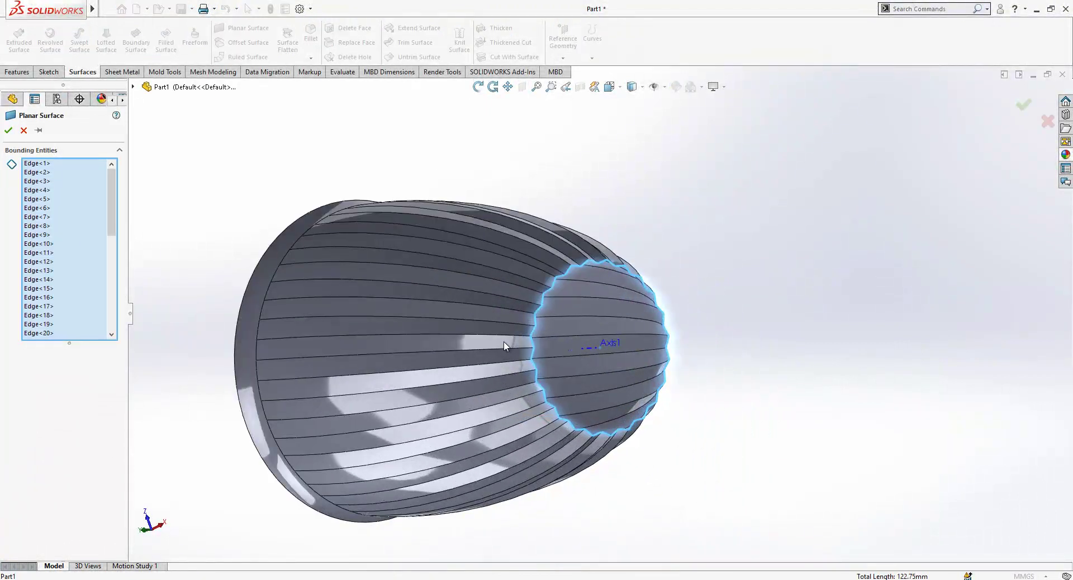
scroll(605, 283, up, 2)
middle_drag(605, 283, 677, 370)
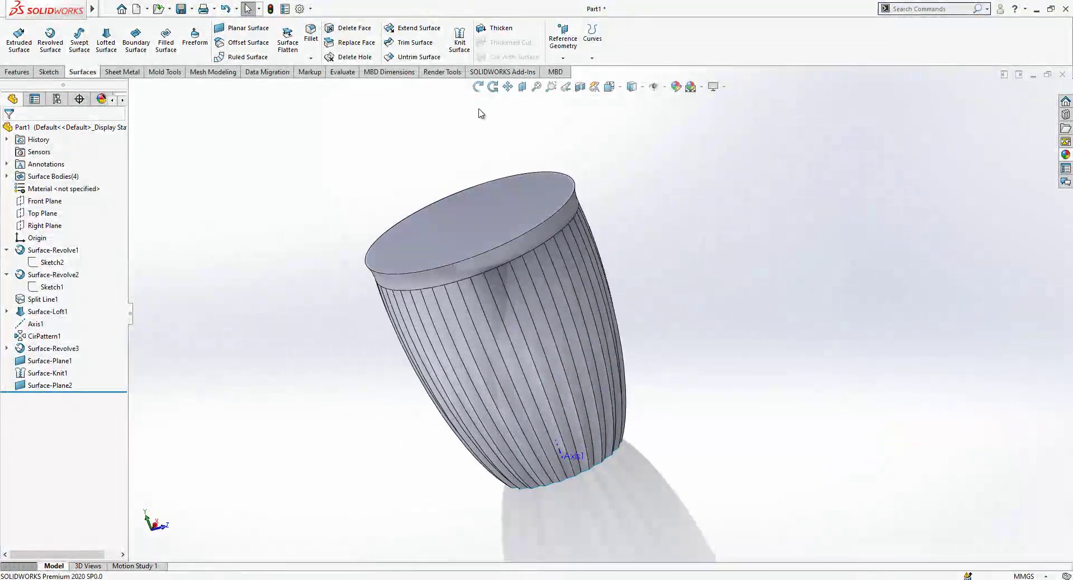
Step: Knit the cup surface with the base planar surface, with Create solid enabled
click(458, 46)
drag(756, 119, 322, 541)
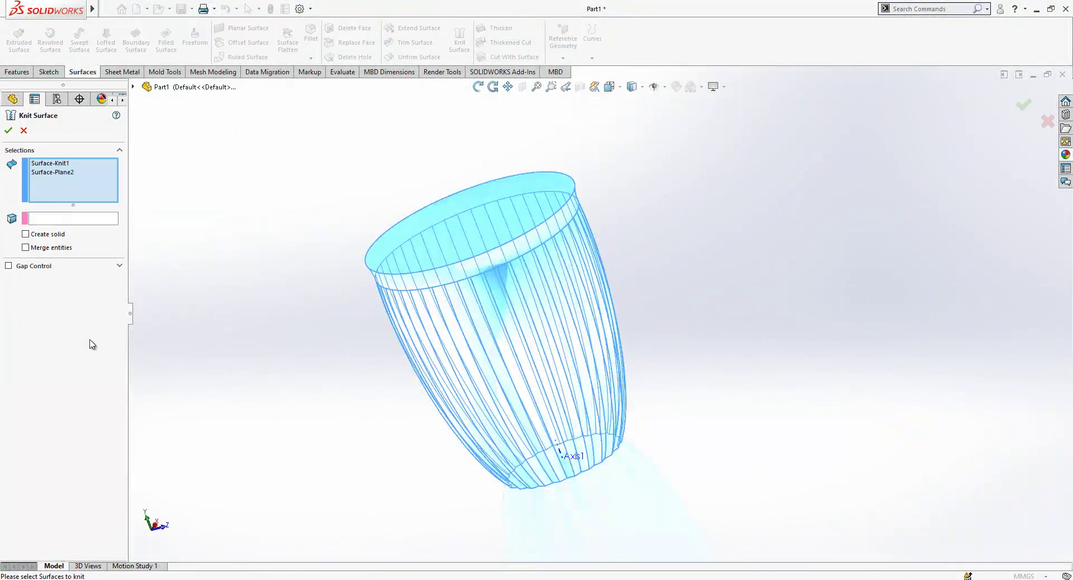
click(46, 234)
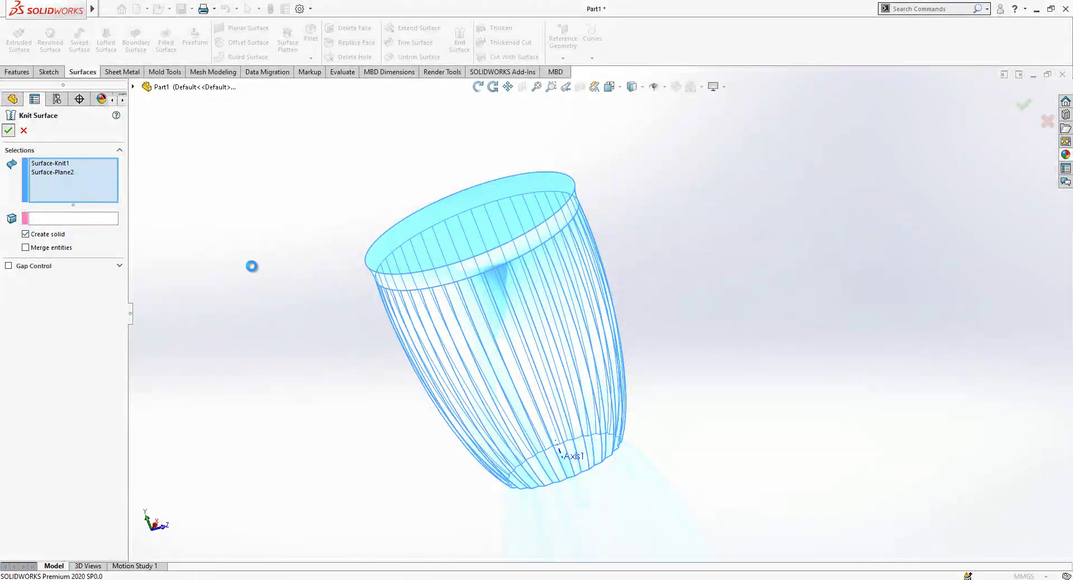
Step: Shell the solid cup, removing its flat top face to open the interior
mouse_move(555, 389)
middle_down()
mouse_move(575, 342)
mouse_move(545, 239)
mouse_move(558, 435)
middle_up()
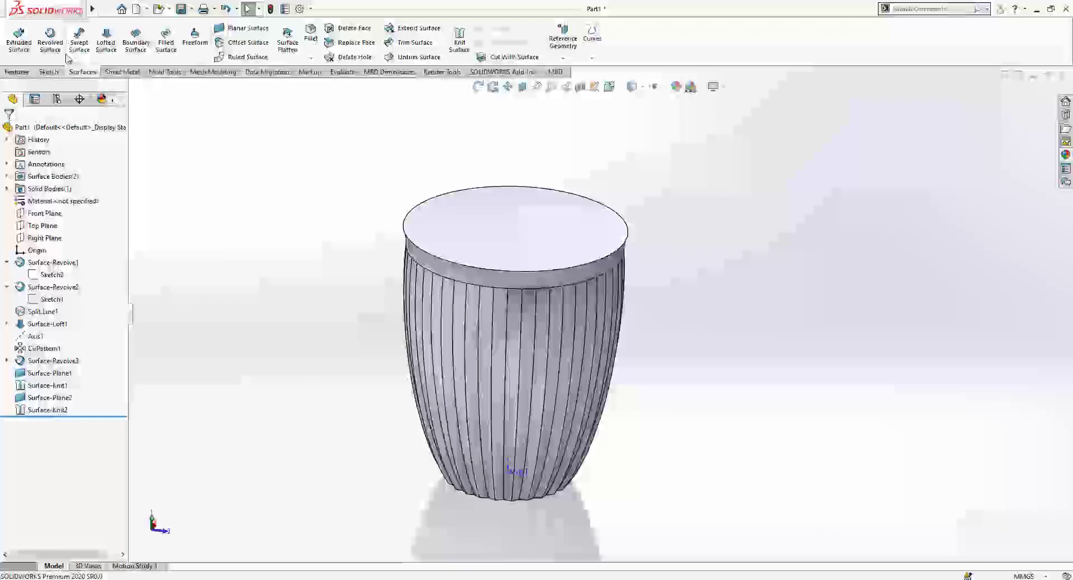
click(17, 72)
click(489, 232)
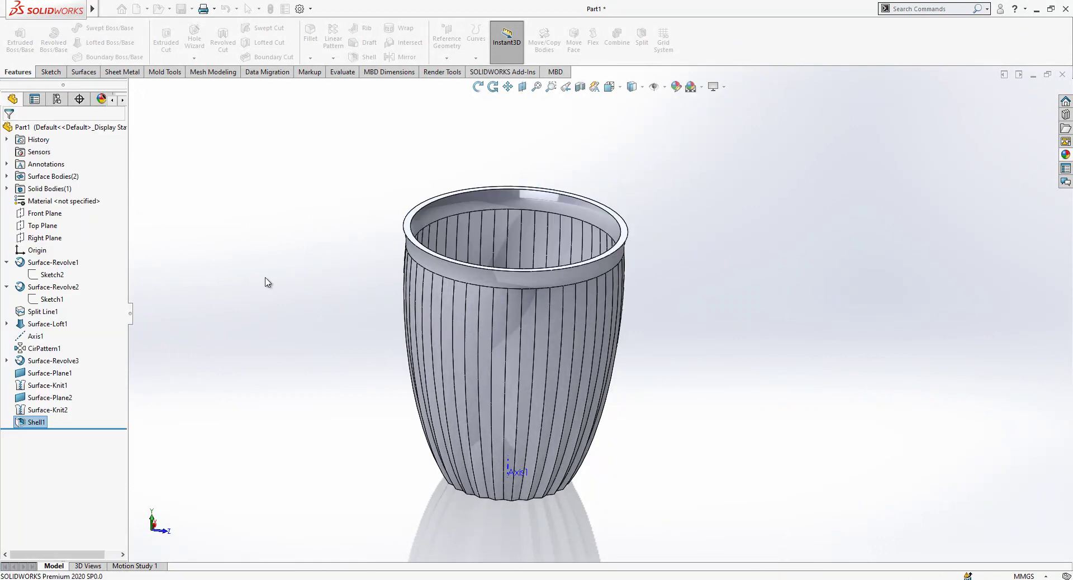
Step: Fillet the outer top edge of the cup's rim with a 0.5 mm radius
scroll(589, 230, down, 1)
mouse_move(592, 235)
middle_down()
mouse_move(585, 254)
mouse_move(589, 244)
middle_up()
scroll(590, 246, down, 1)
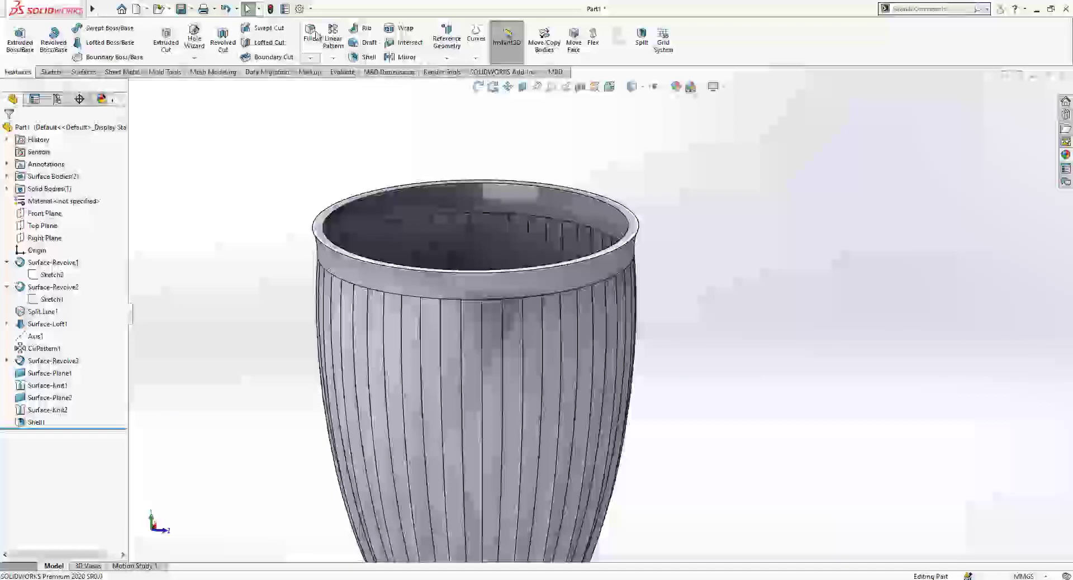
click(310, 34)
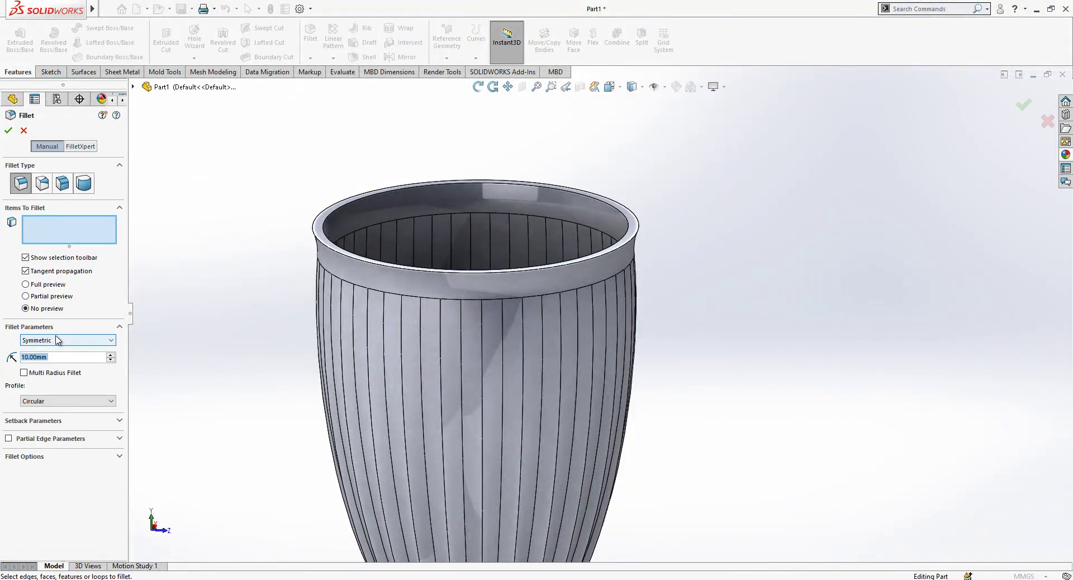
click(322, 245)
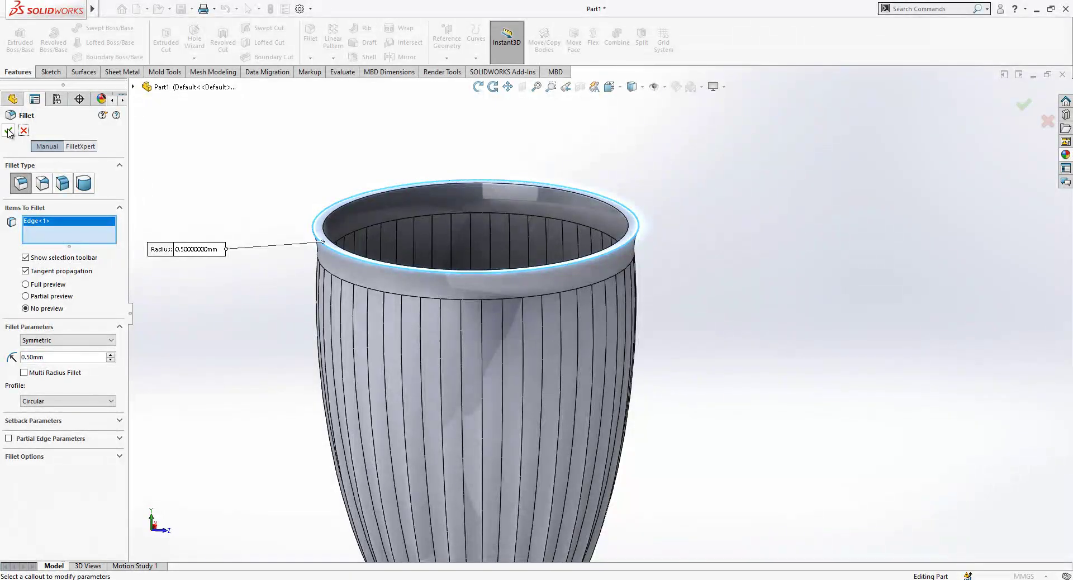
key(Return)
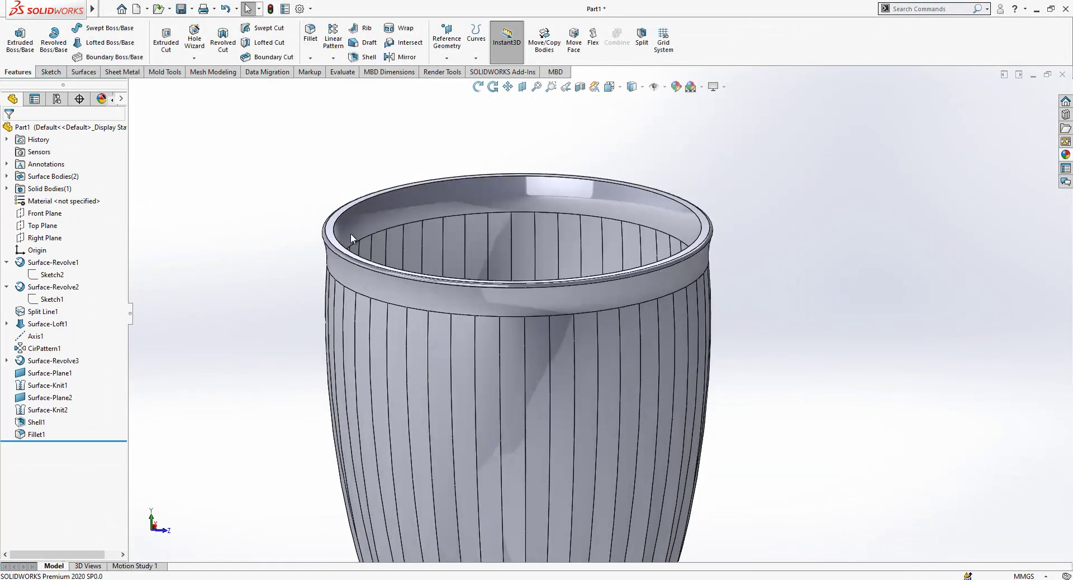
Step: Show the whole cup in the Left view with hidden lines visible
scroll(351, 233, down, 4)
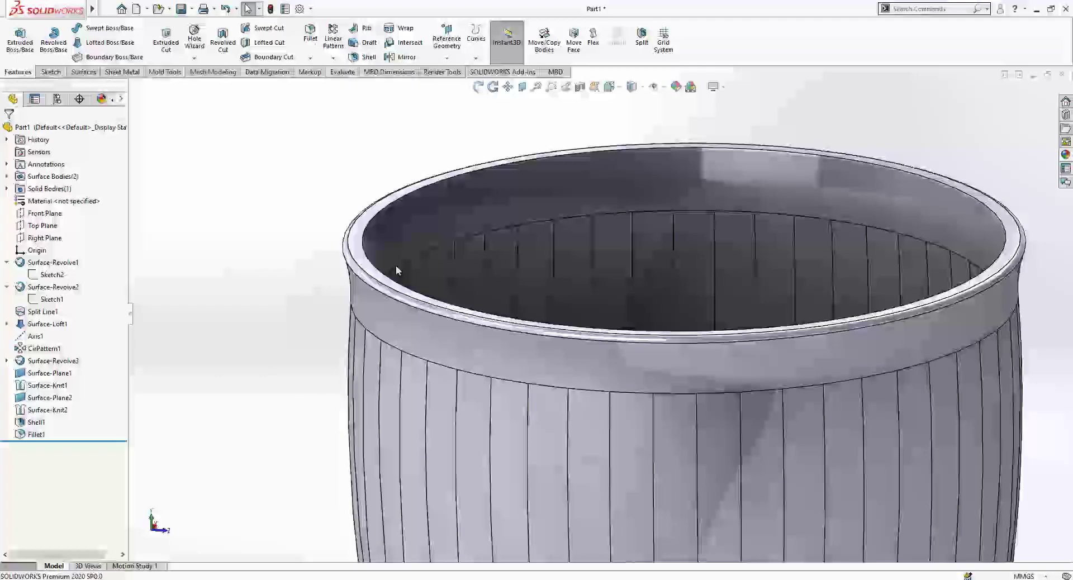
key(f)
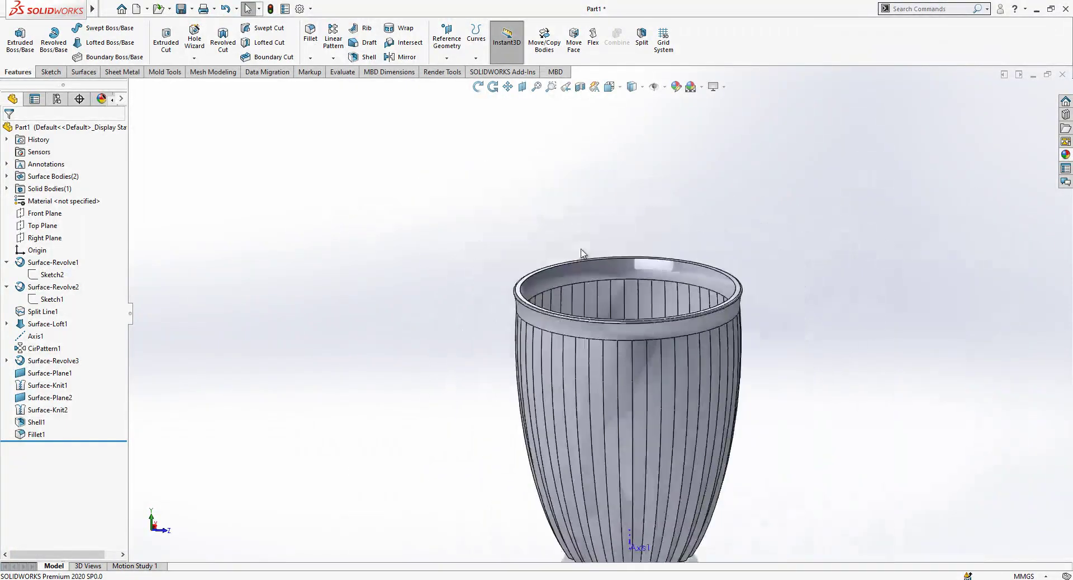
click(609, 86)
click(378, 362)
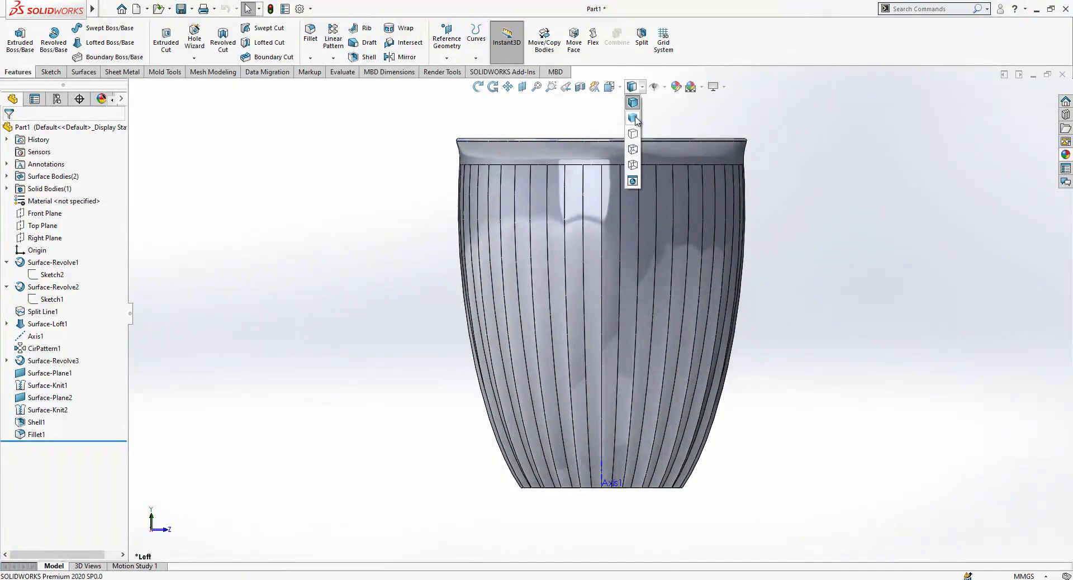
click(633, 149)
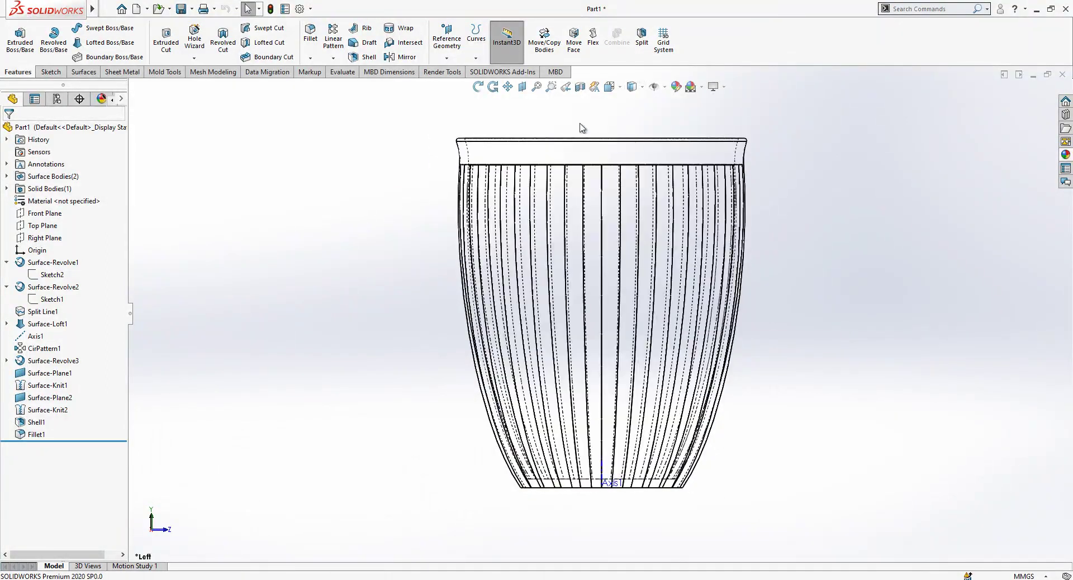
Step: Start a sketch on the Right Plane and draw a two-point spline from the rim's top edge down to the inner wall line
scroll(527, 97, down, 5)
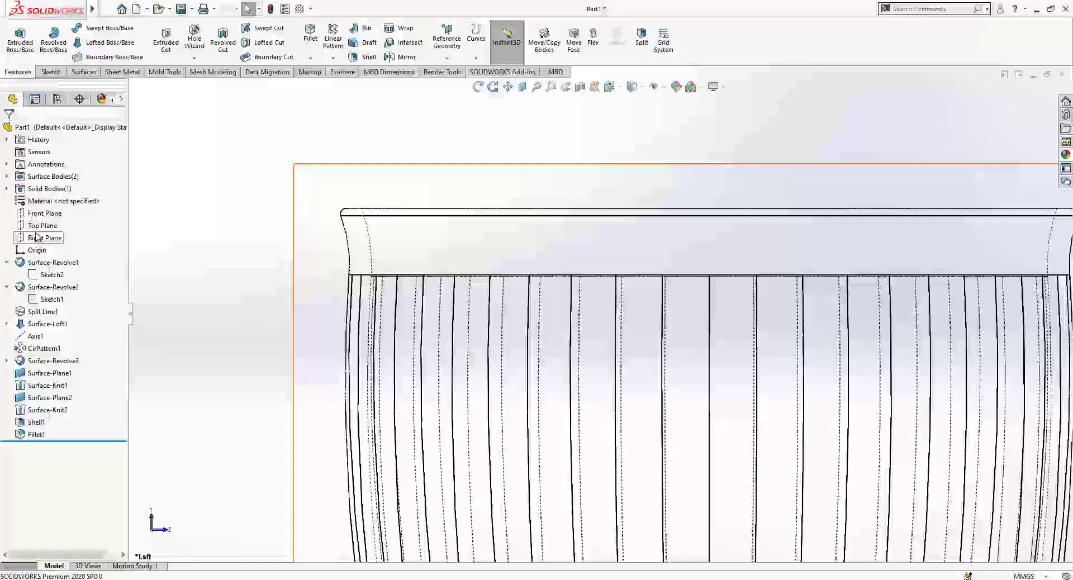
click(37, 238)
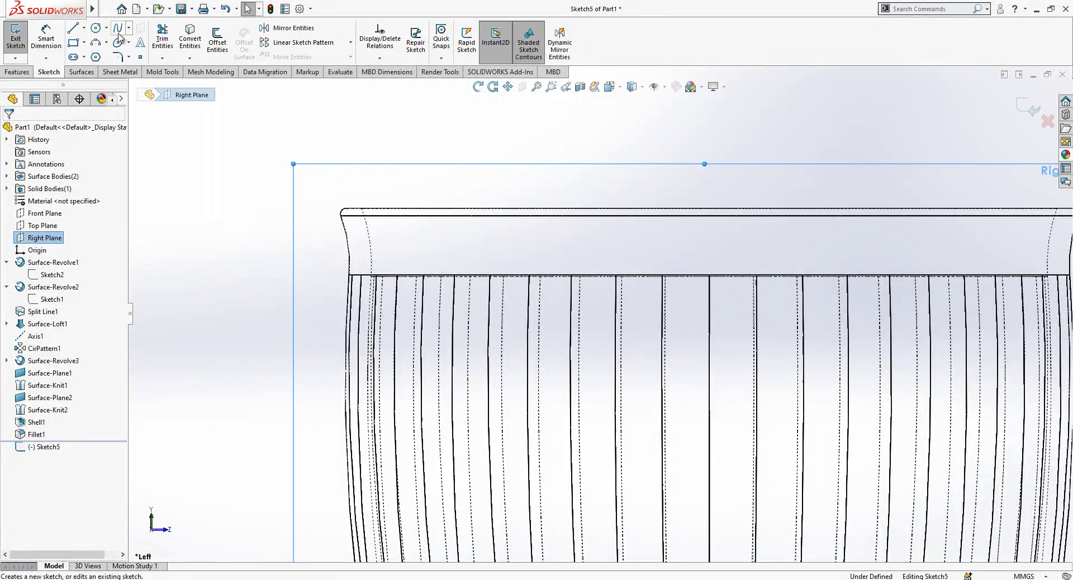
scroll(304, 211, down, 3)
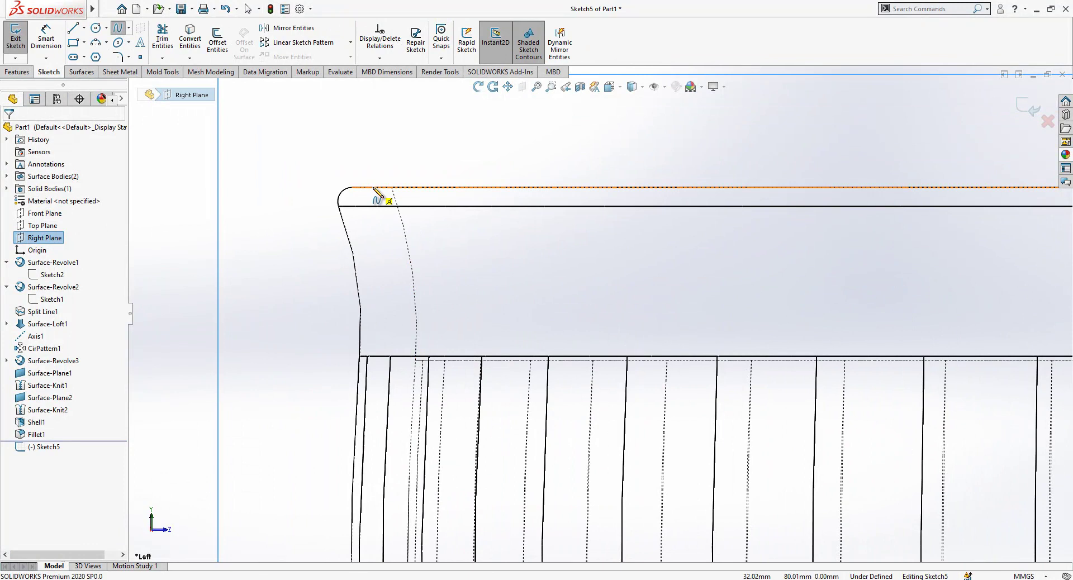
click(390, 189)
click(416, 305)
right_click(437, 274)
click(454, 282)
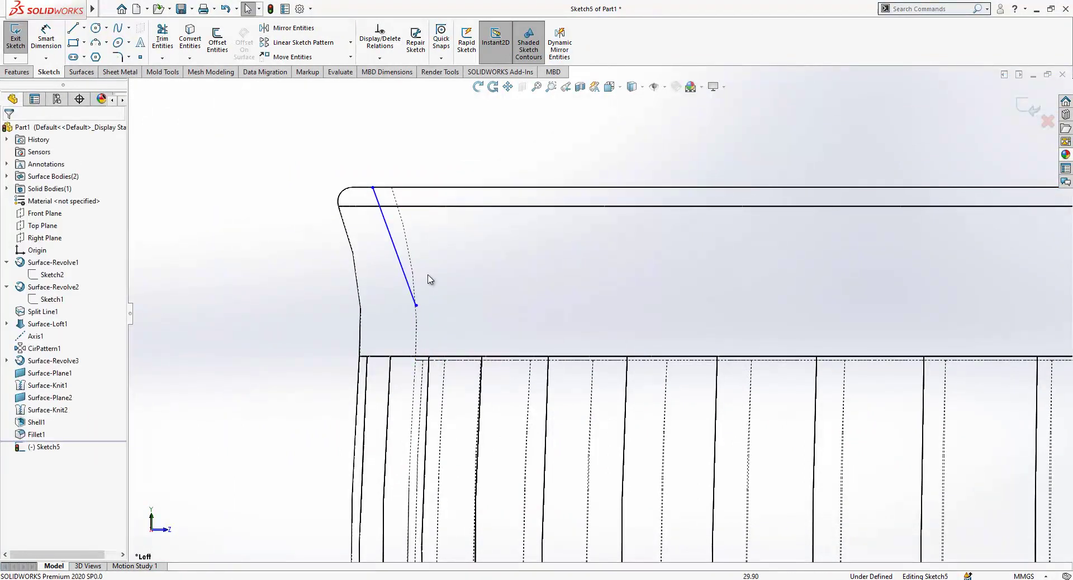
Step: Make the spline tangent to the inner wall's silhouette edge at its lower end
click(394, 267)
click(407, 286)
ctrl+click(419, 327)
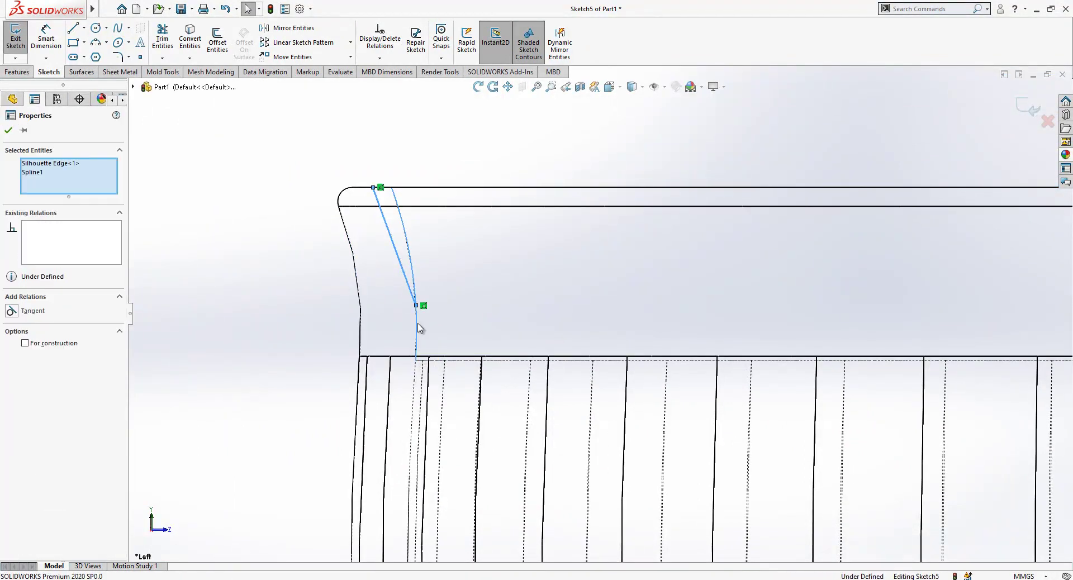
click(324, 237)
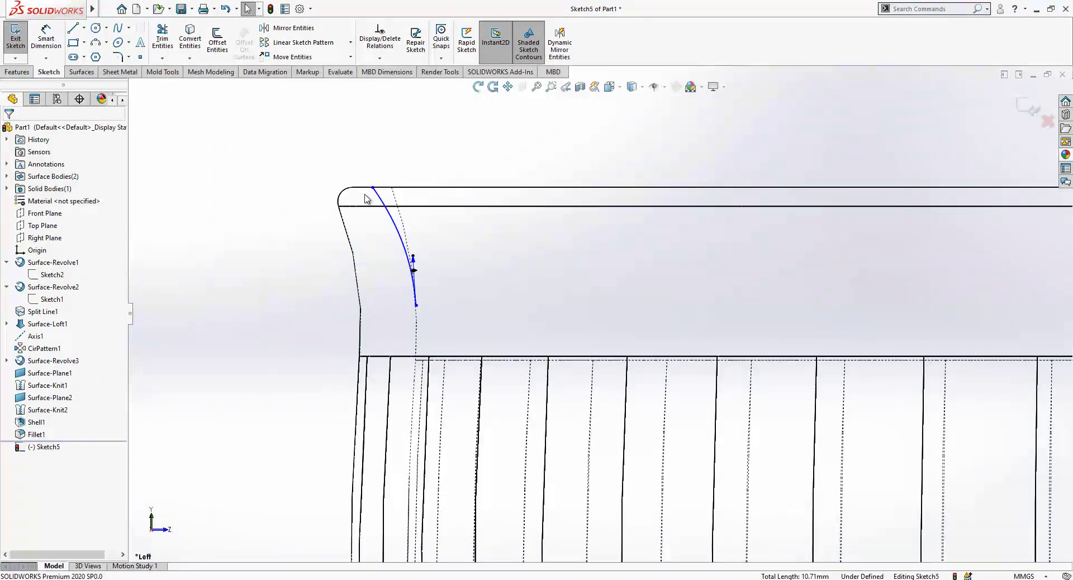
Step: Try to make the spline tangent to the rim's top edge
click(380, 203)
ctrl+click(368, 189)
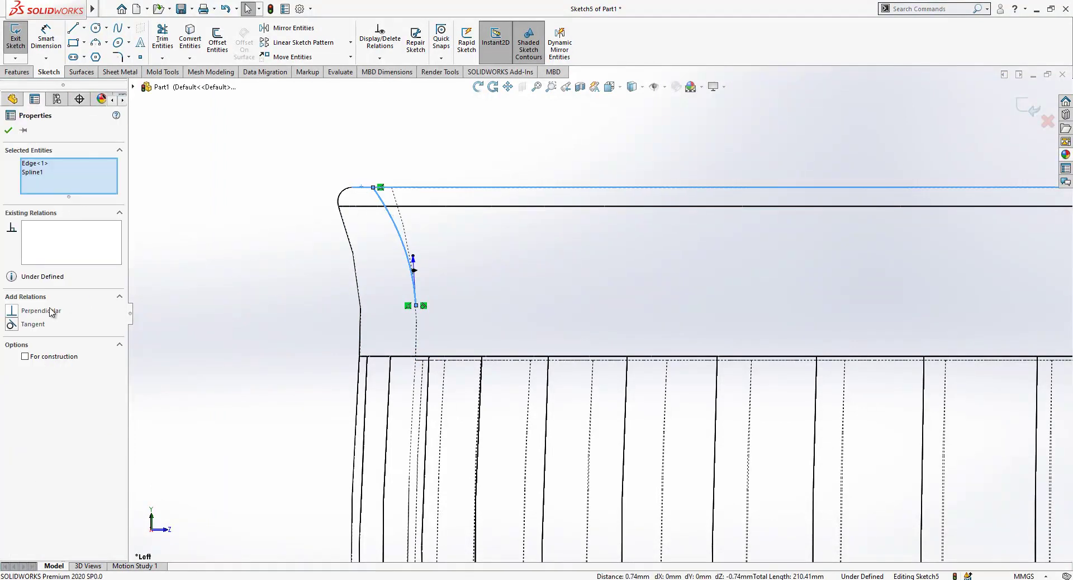
click(37, 327)
scroll(389, 192, down, 3)
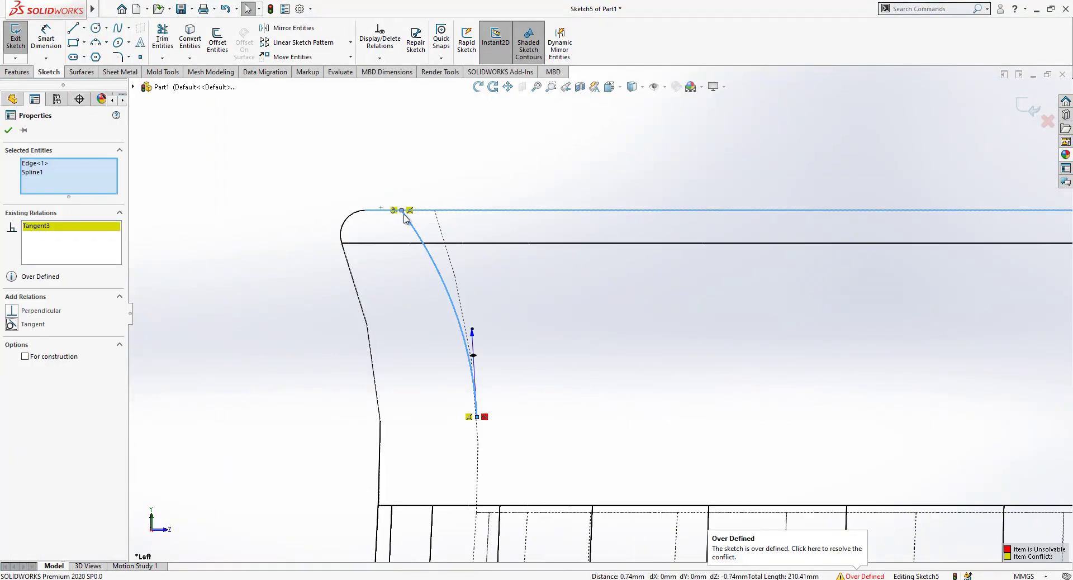
Step: Try deleting the conflicting relation at the spline's upper end, and undo this deletion along with the top-edge tangency
click(409, 210)
key(Delete)
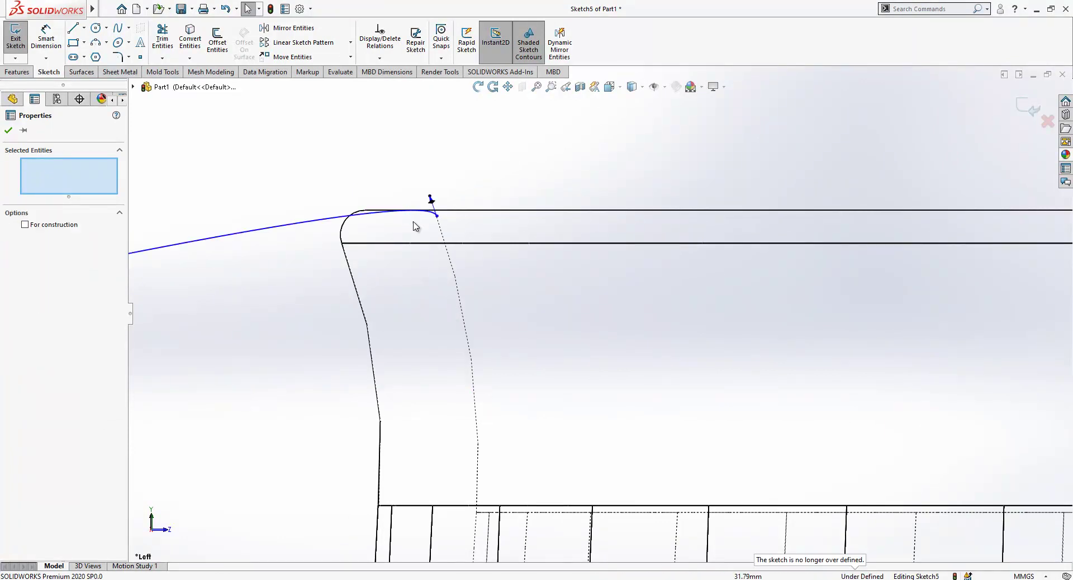
scroll(418, 224, up, 2)
key(ctrl+z)
key(ctrl+z)
scroll(474, 254, down, 2)
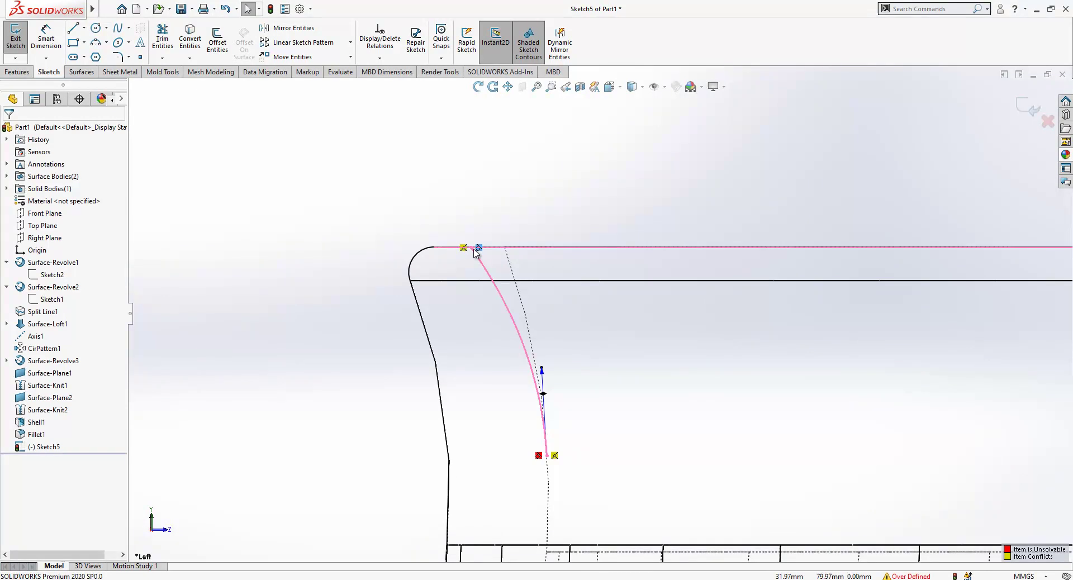
key(ctrl+z)
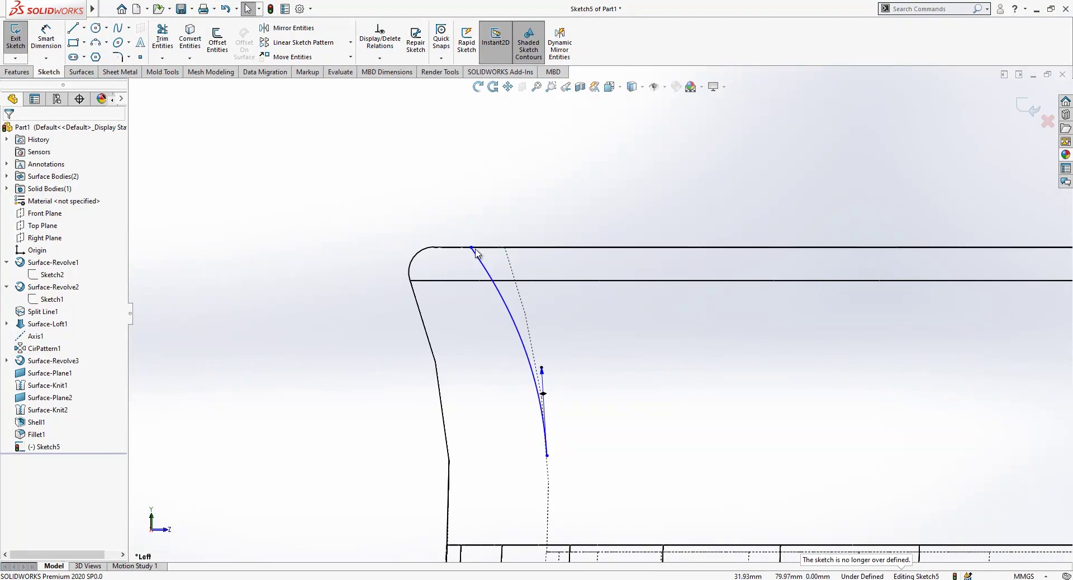
Step: Reshape the spline's upper end and draw a horizontal construction line about 3.5 mm long from it, extending outward past the rim
click(488, 276)
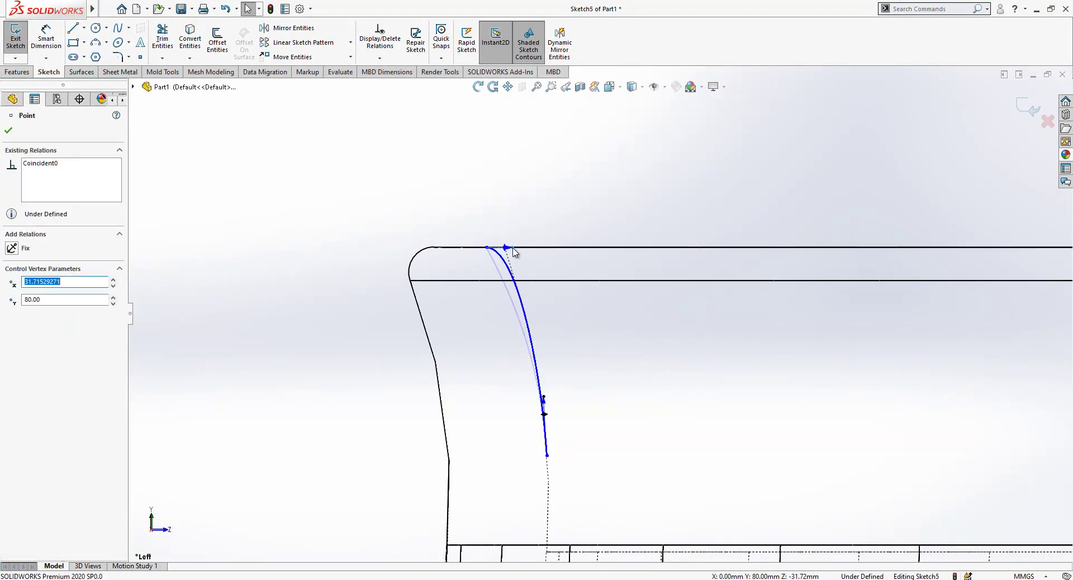
drag(519, 244, 382, 268)
scroll(597, 315, up, 2)
key(l)
key(Escape)
key(Escape)
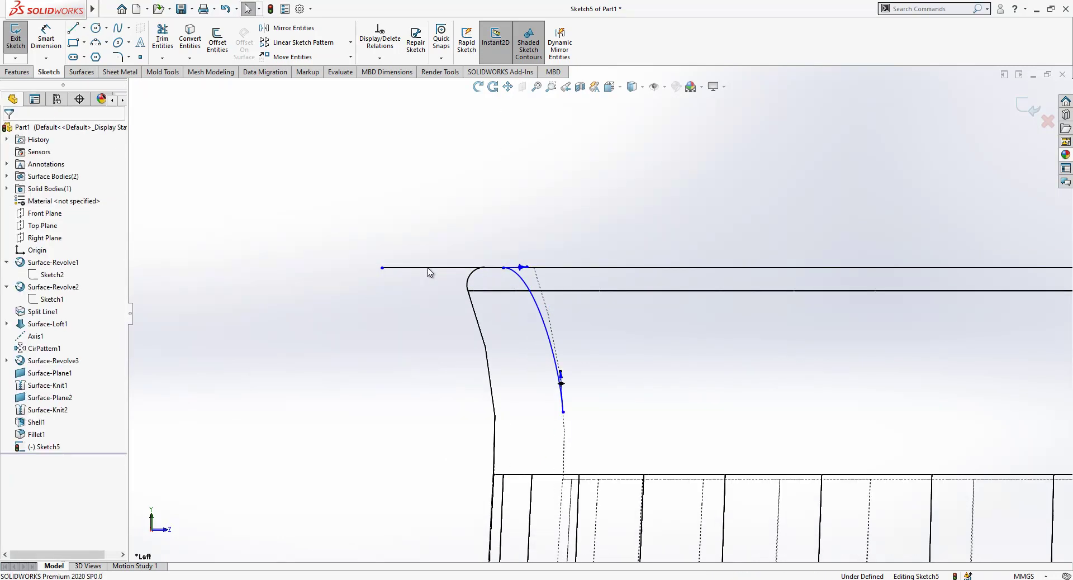
click(429, 267)
click(467, 234)
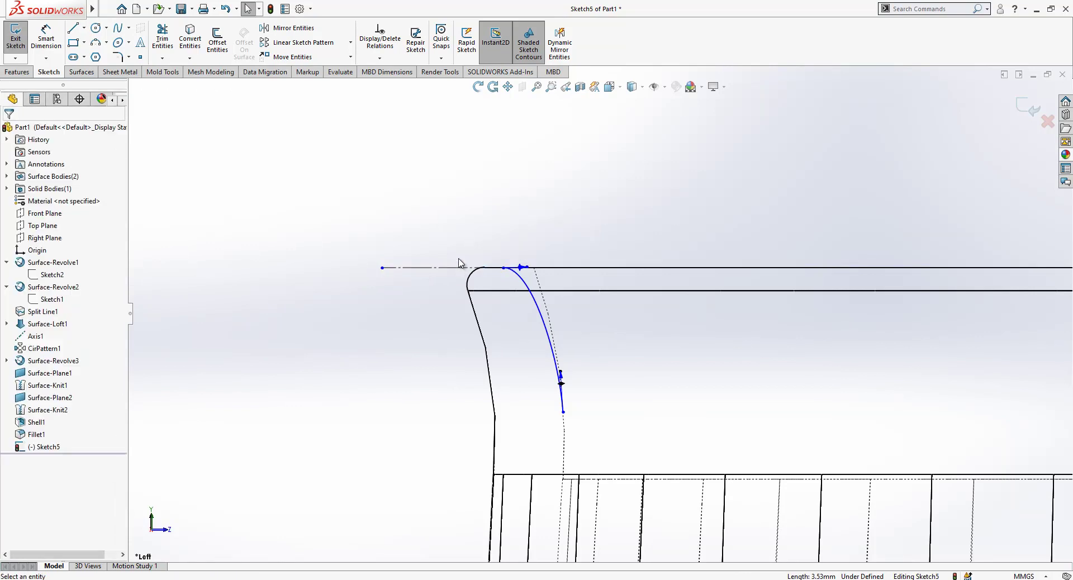
Step: Make the spline tangent to the horizontal construction line at the rim
click(519, 278)
ctrl+click(433, 268)
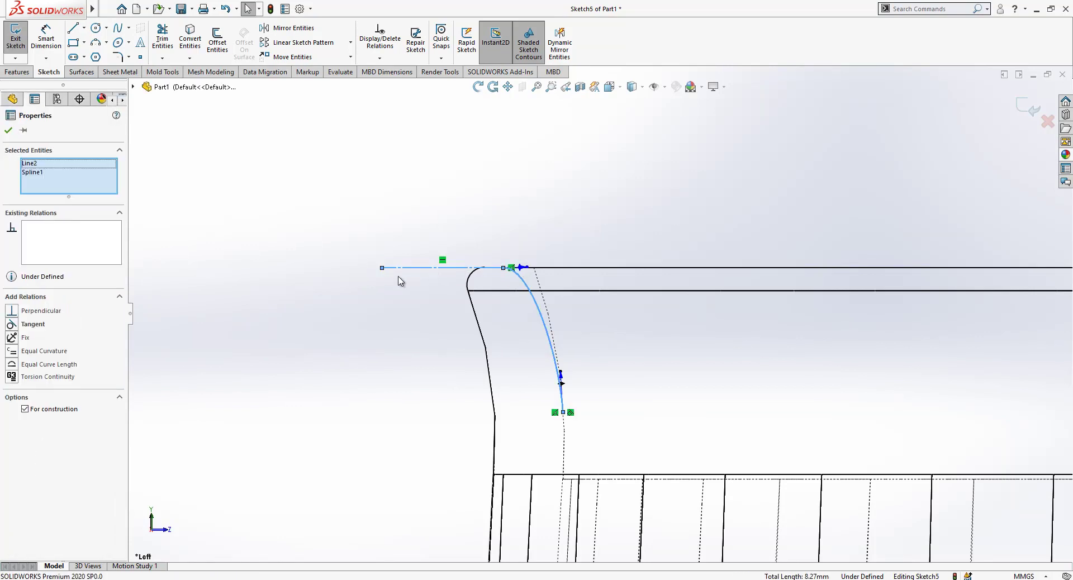
click(305, 292)
Step: Draw a vertical construction line about 88 mm long from the origin up past the rim as the cup's centreline
scroll(304, 293, up, 9)
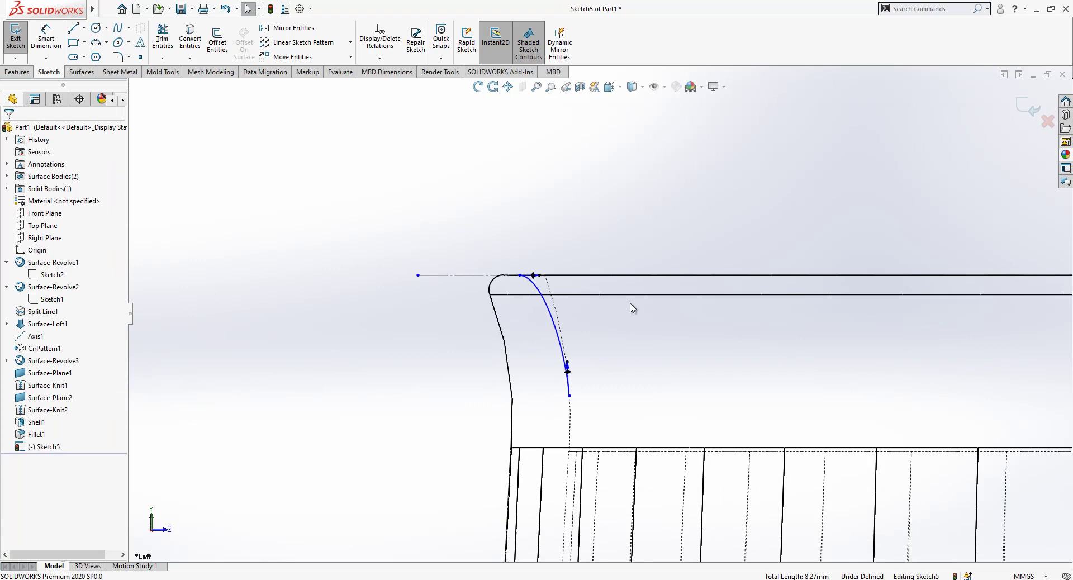
scroll(687, 232, up, 5)
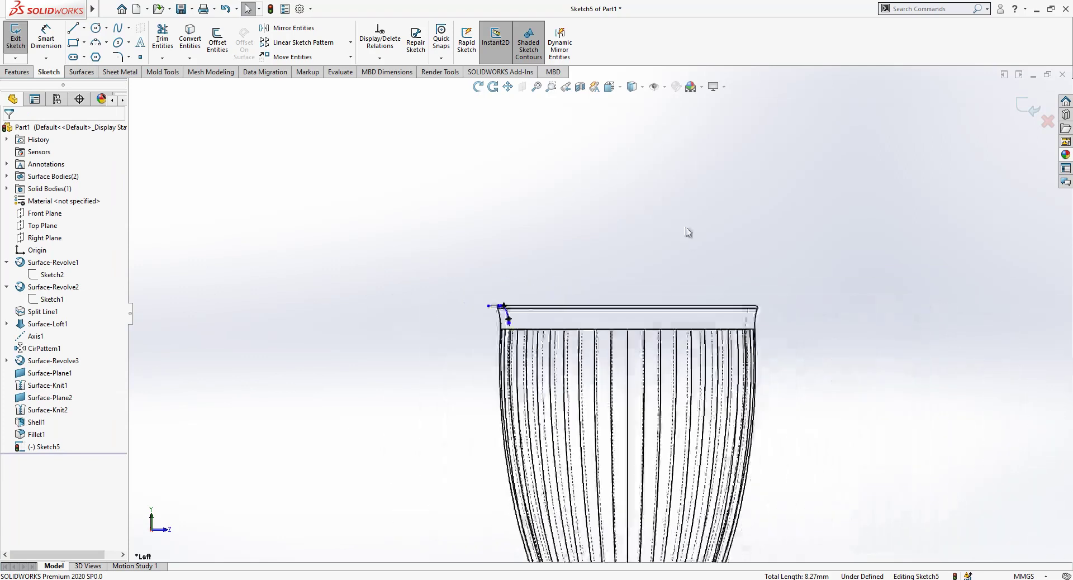
key(l)
scroll(618, 487, down, 4)
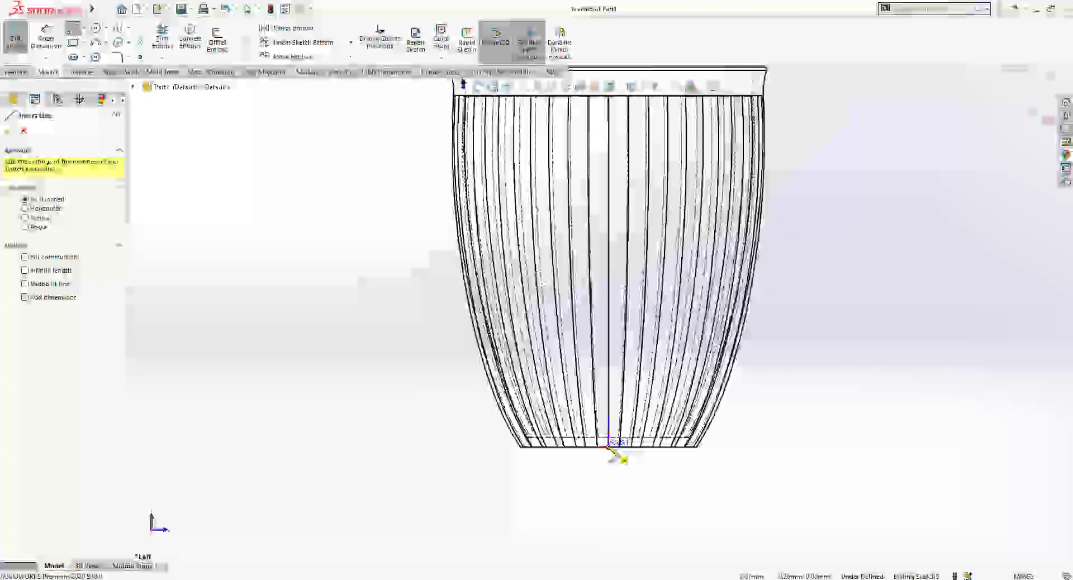
click(608, 445)
scroll(606, 315, up, 3)
click(605, 150)
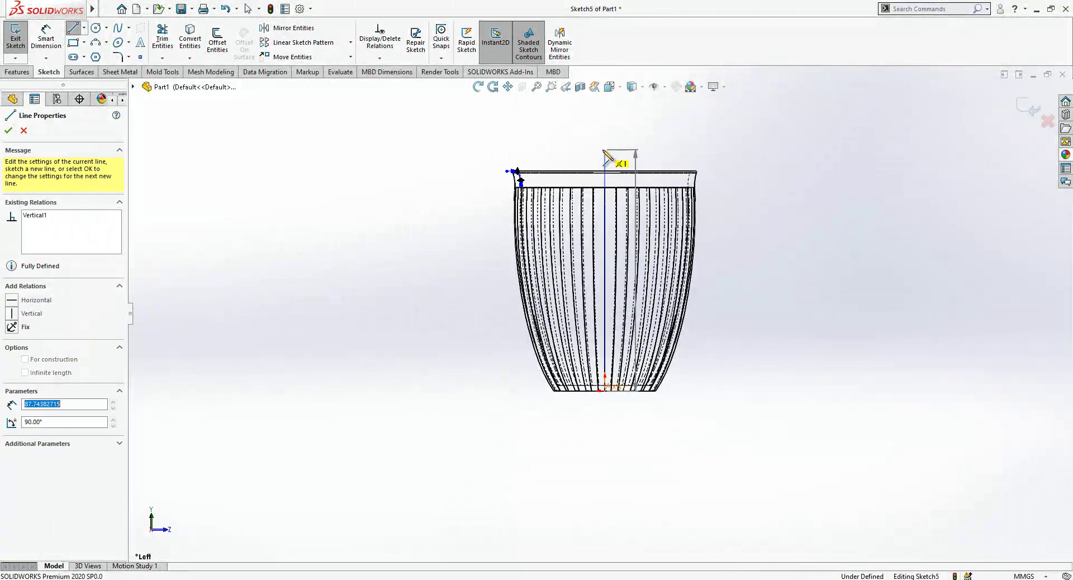
key(Escape)
click(604, 158)
click(652, 123)
Step: Dimension the vertical distance between the horizontal construction line and the spline's lower end as 5 mm
scroll(486, 233, down, 8)
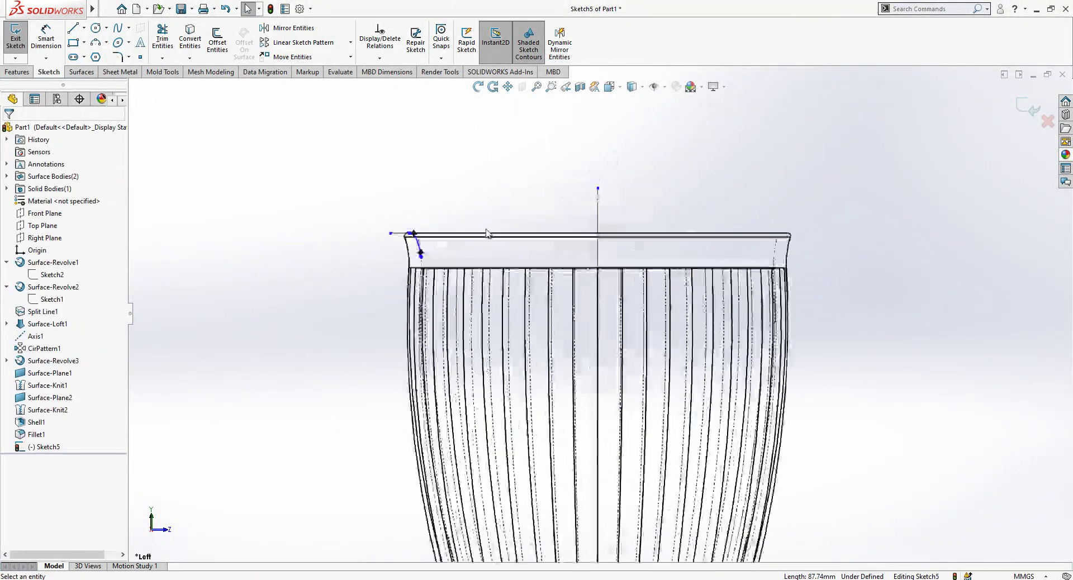
right_drag(464, 244, 419, 204)
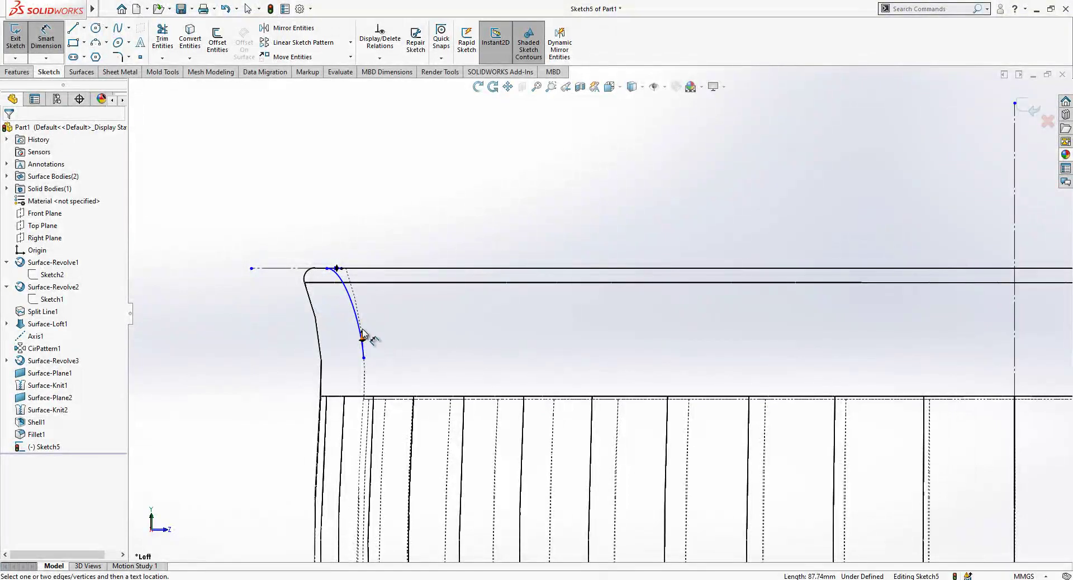
click(363, 358)
click(363, 357)
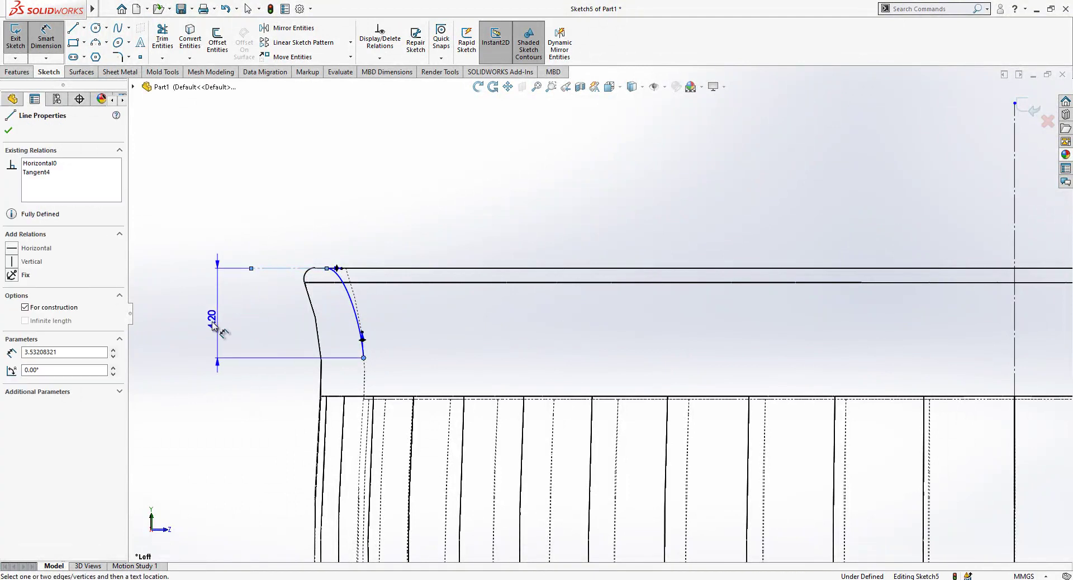
click(210, 326)
text(5)
key(Return)
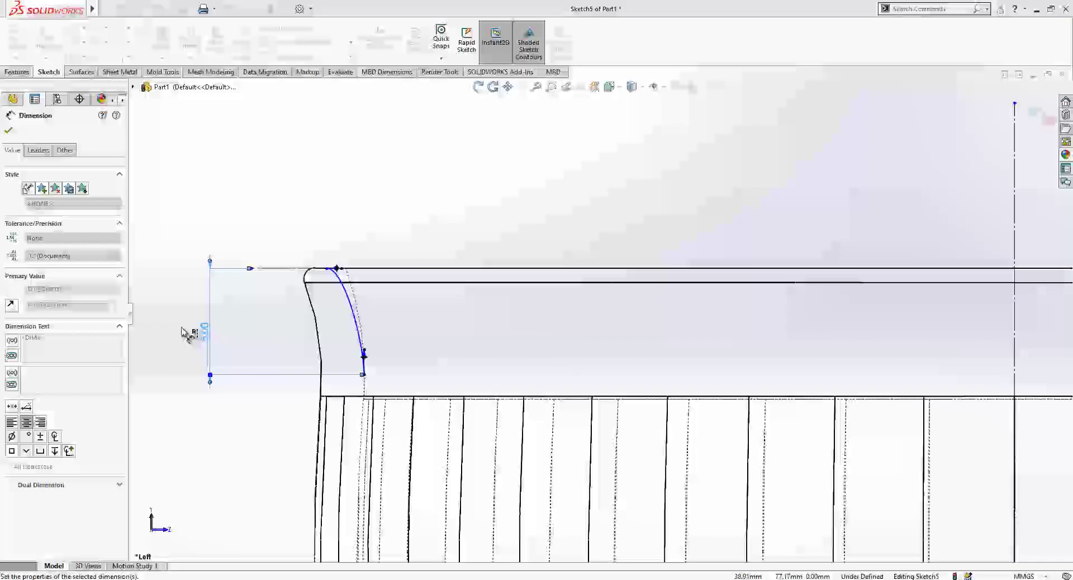
Step: Dimension the tangent handle at the spline's lower end with a value of 5
click(364, 355)
click(416, 352)
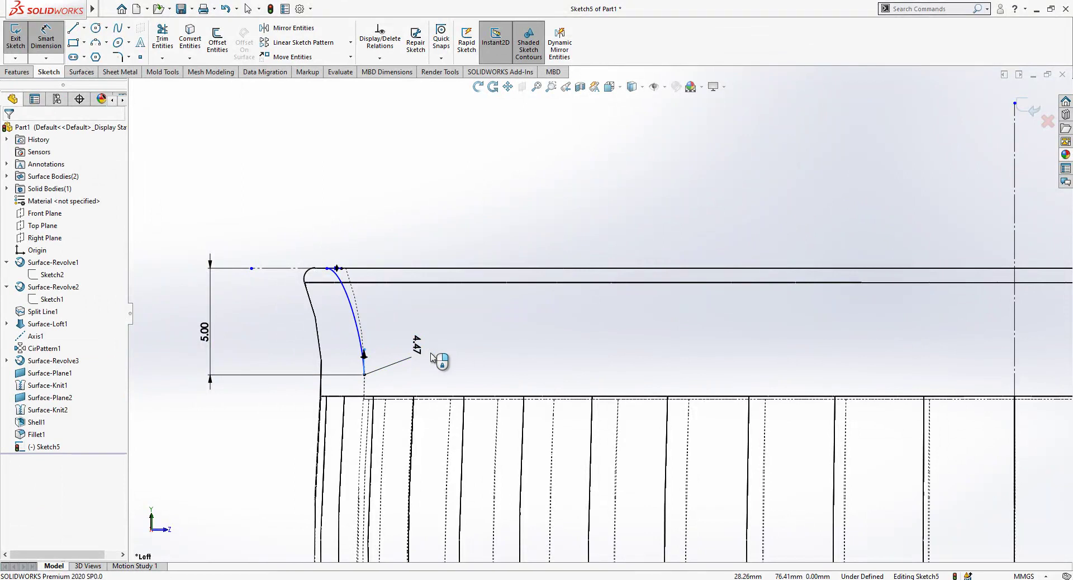
text(4)
key(Return)
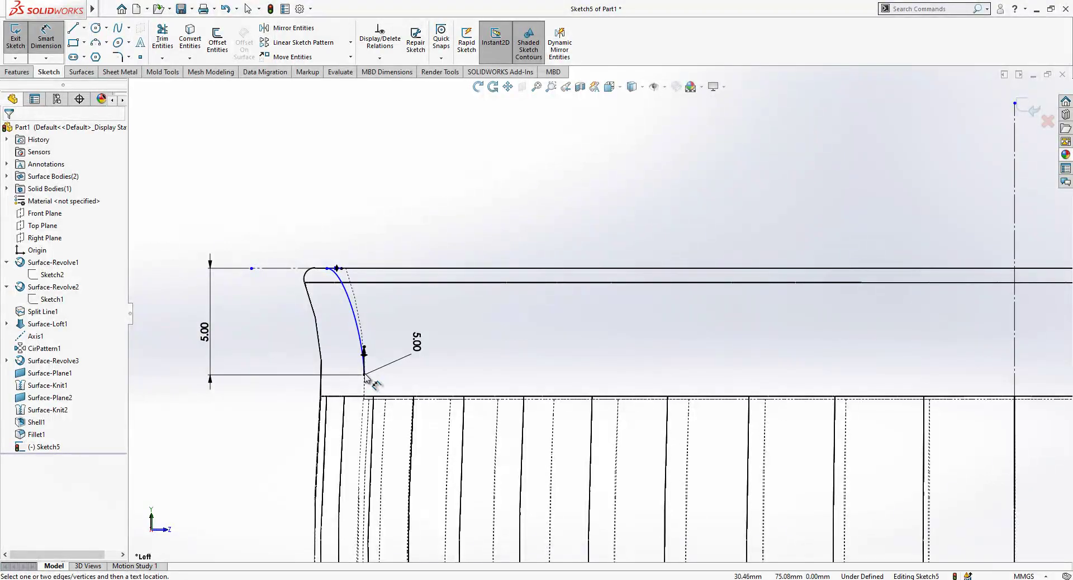
Step: Dimension the spline's upper end about the vertical centreline with a diameter of 65.50 mm
click(327, 269)
scroll(600, 312, up, 3)
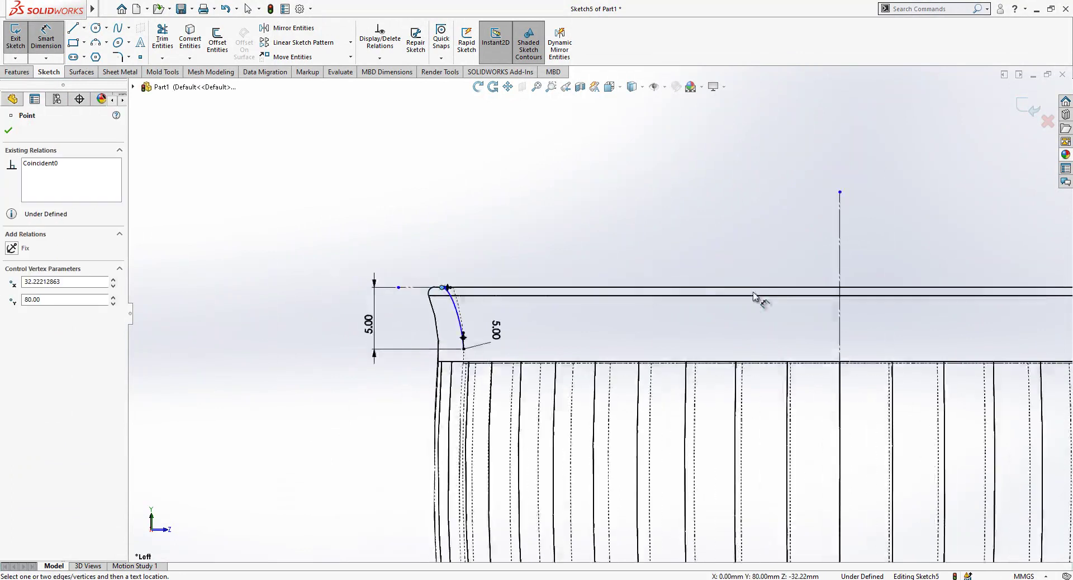
click(840, 271)
click(890, 149)
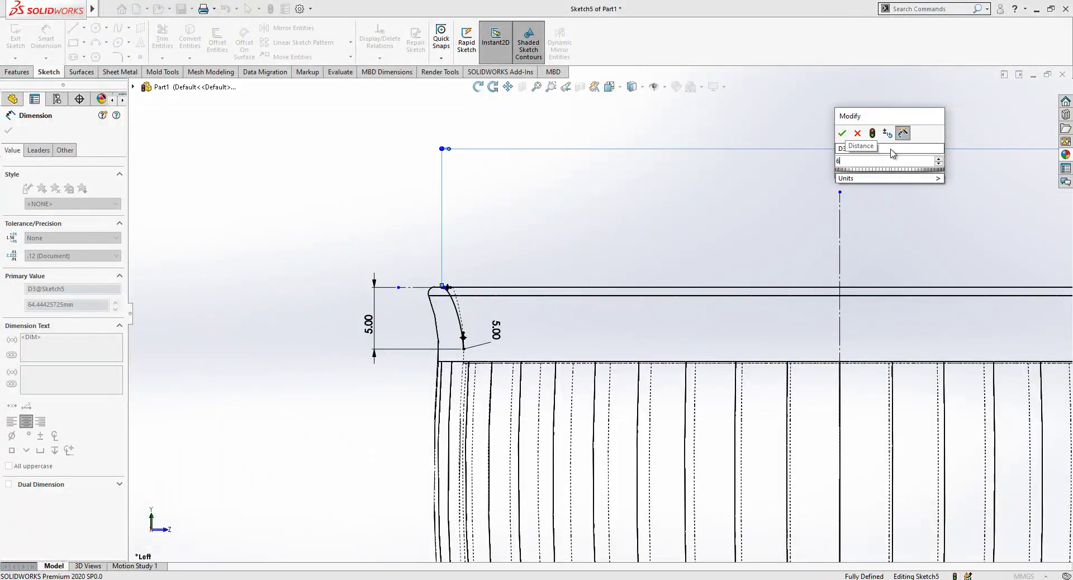
key(Escape)
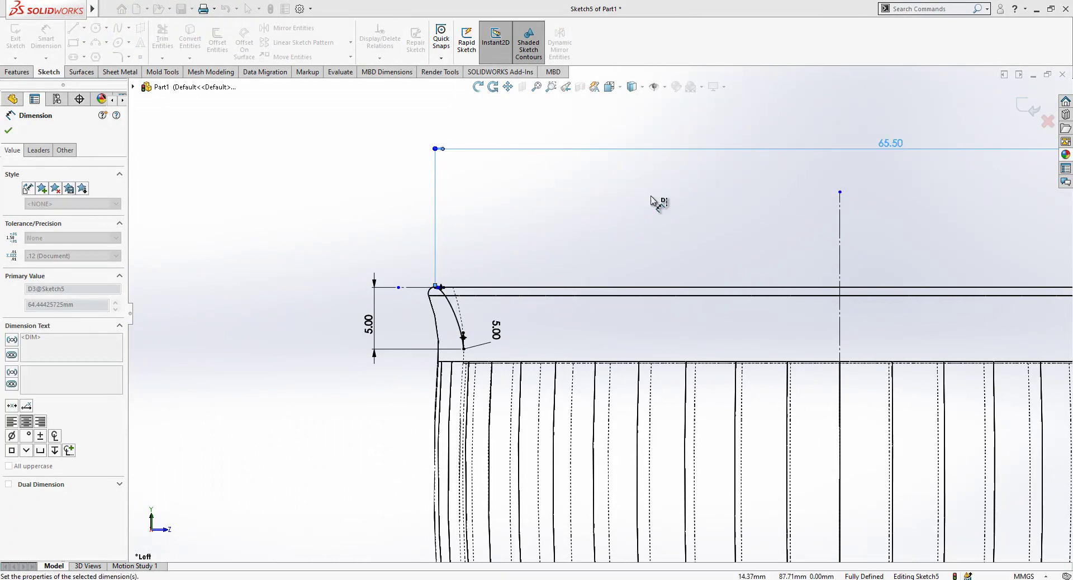
key(Escape)
Step: Close the profile with lines from the spline's upper end up, across to the centreline, down about 6.85 mm, and back to the spline's lower end
scroll(446, 292, up, 5)
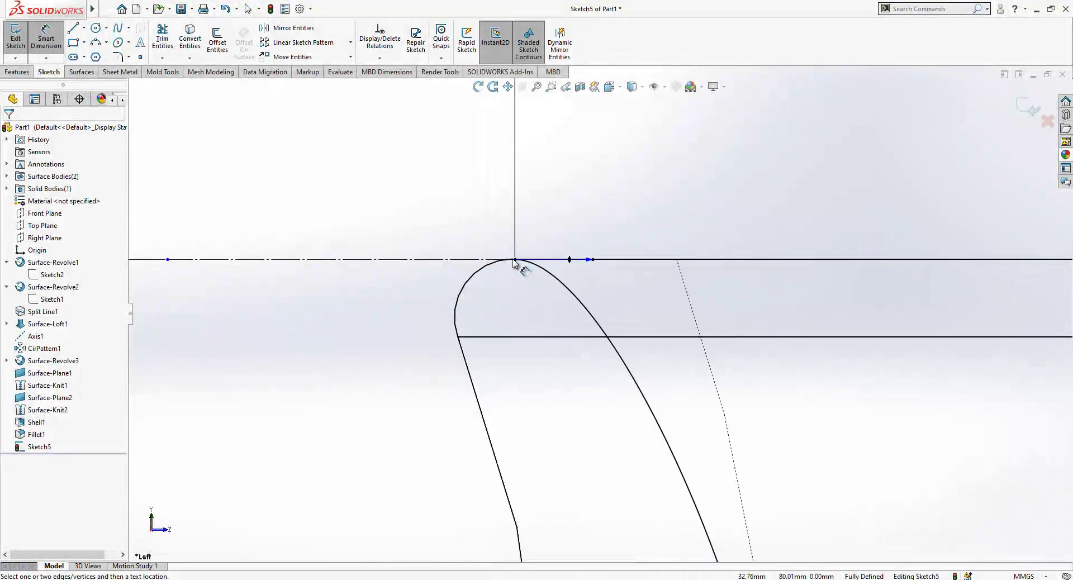
scroll(497, 264, up, 8)
scroll(743, 256, down, 2)
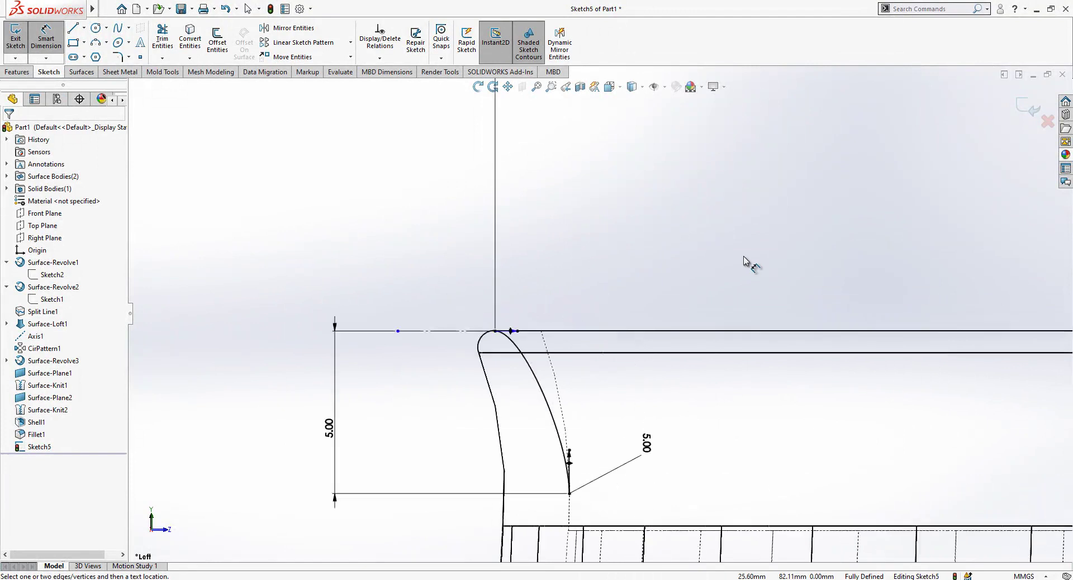
key(l)
click(437, 349)
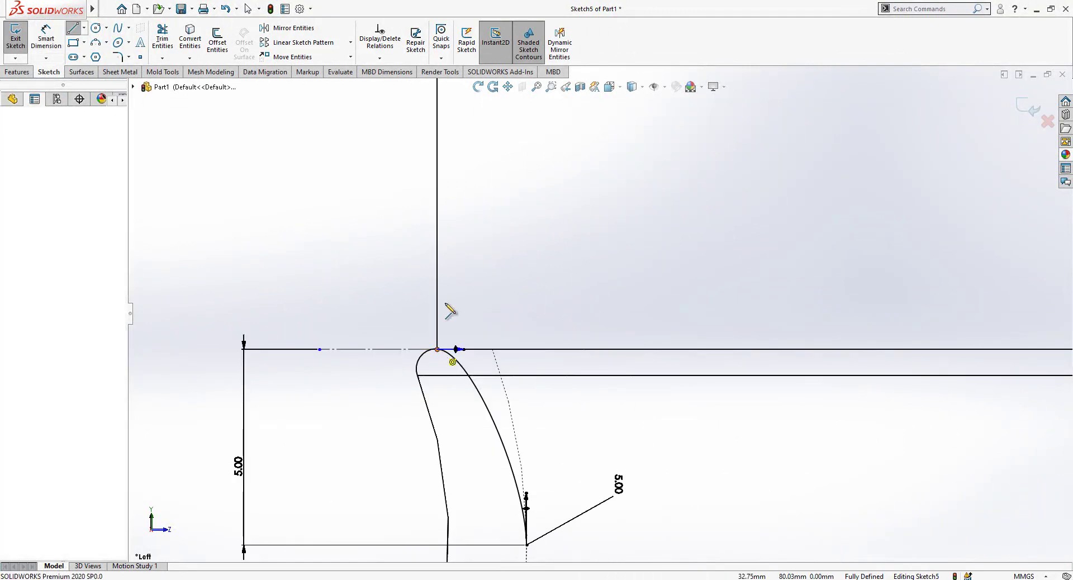
click(437, 278)
scroll(502, 283, down, 3)
scroll(771, 297, down, 5)
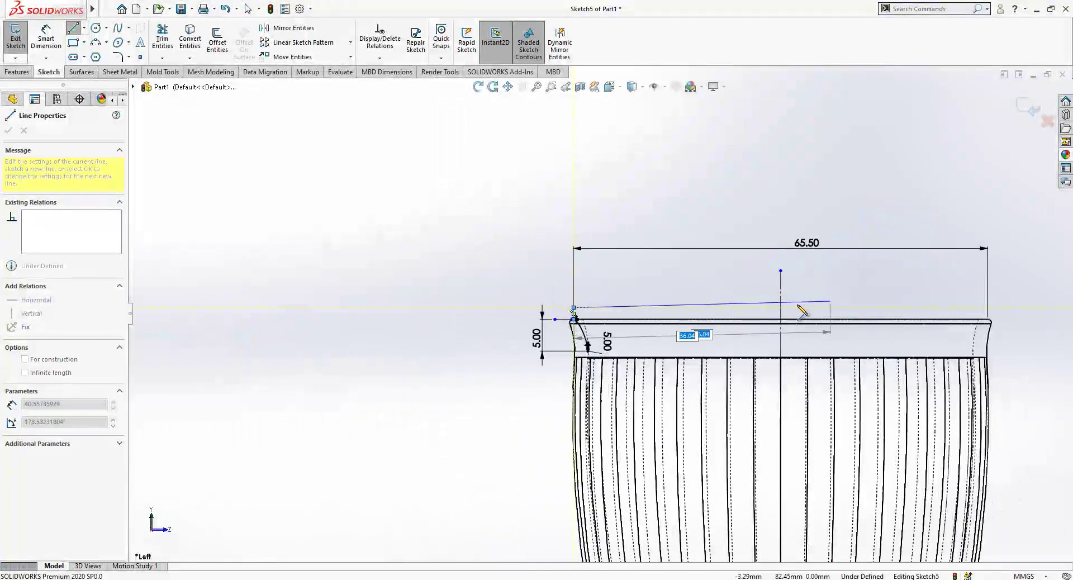
click(780, 307)
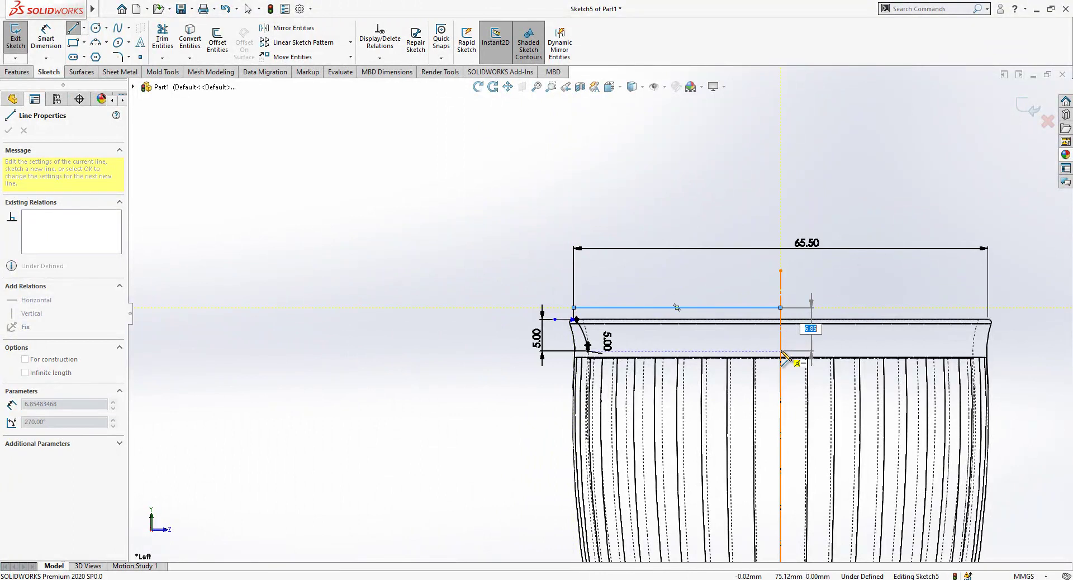
click(779, 351)
scroll(593, 342, up, 3)
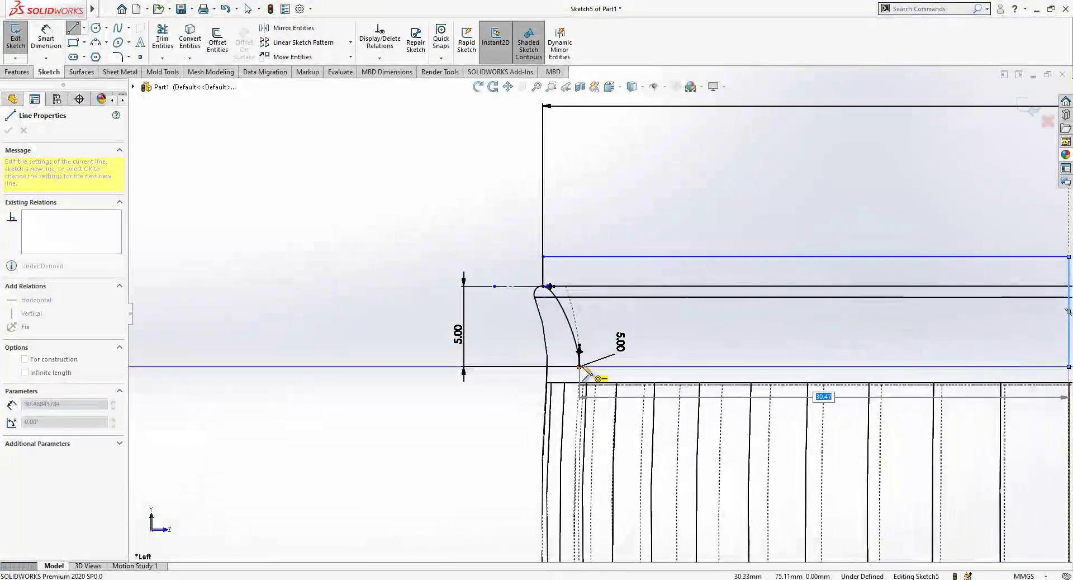
click(580, 367)
key(Escape)
Step: Revolve-cut the closed rim profile 360 degrees about the cup's vertical centreline
scroll(642, 330, down, 6)
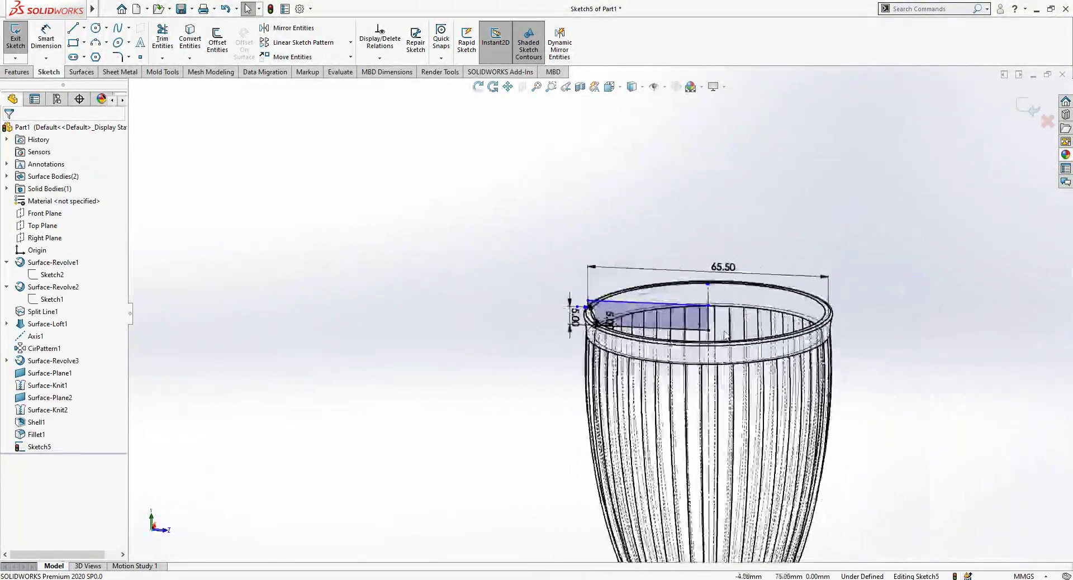
scroll(754, 323, up, 2)
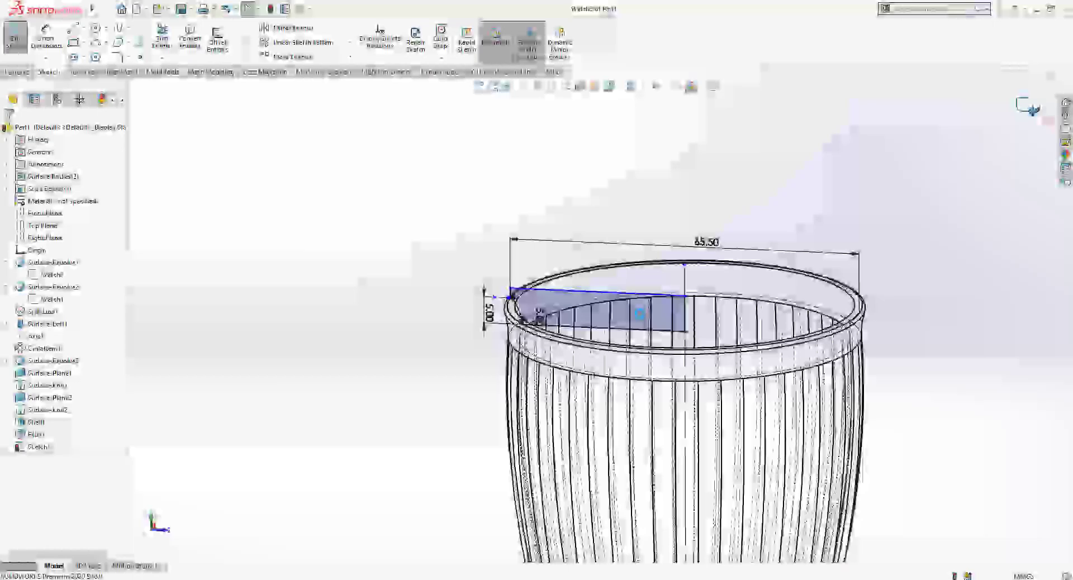
scroll(650, 312, down, 2)
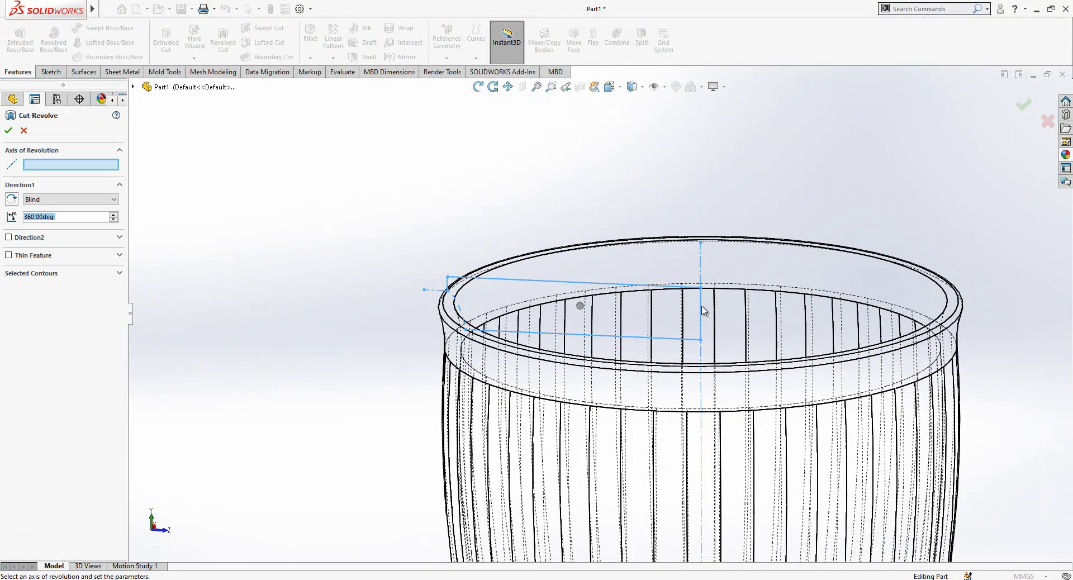
click(9, 130)
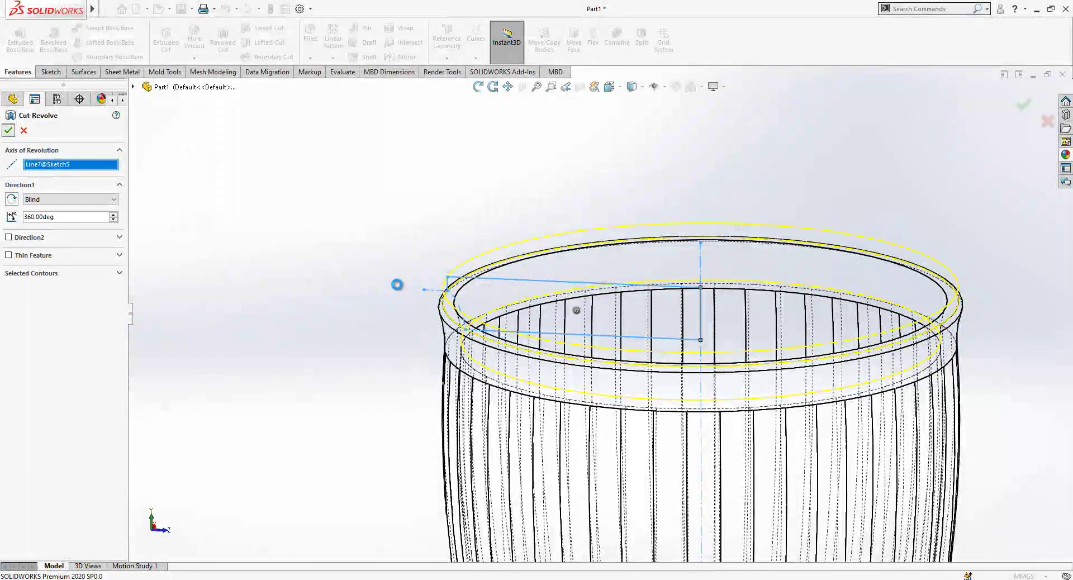
Step: Change the display style from hidden lines visible to shaded without edges
scroll(456, 313, up, 5)
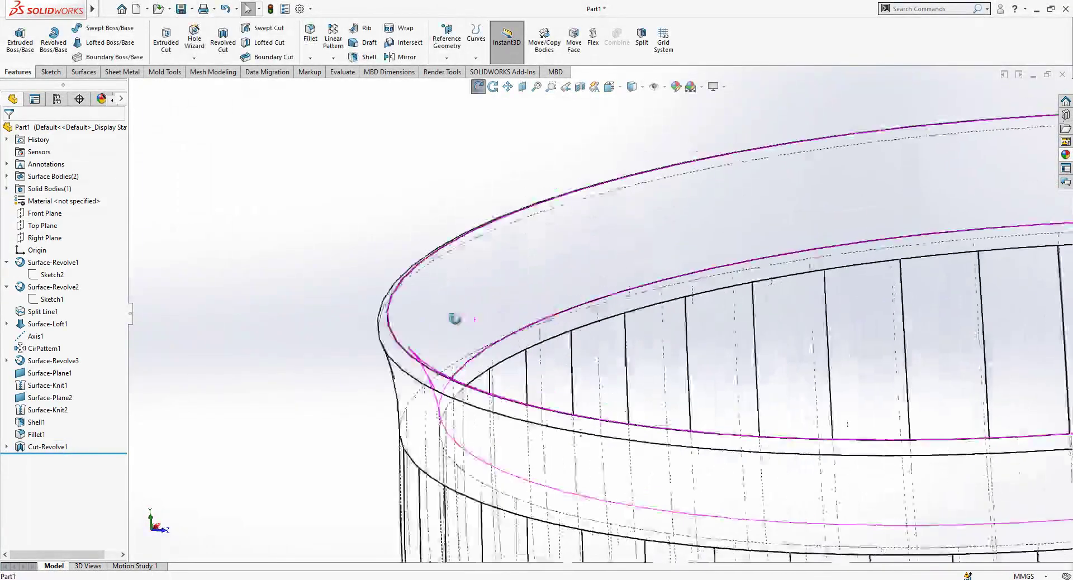
click(632, 87)
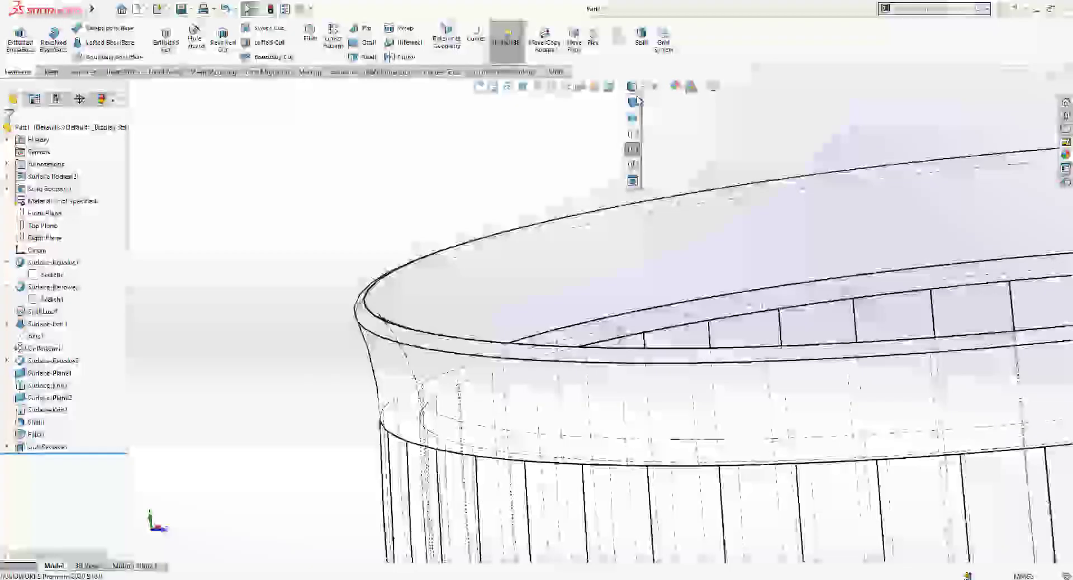
click(633, 116)
mouse_move(383, 240)
middle_down()
mouse_move(394, 271)
mouse_move(422, 297)
middle_up()
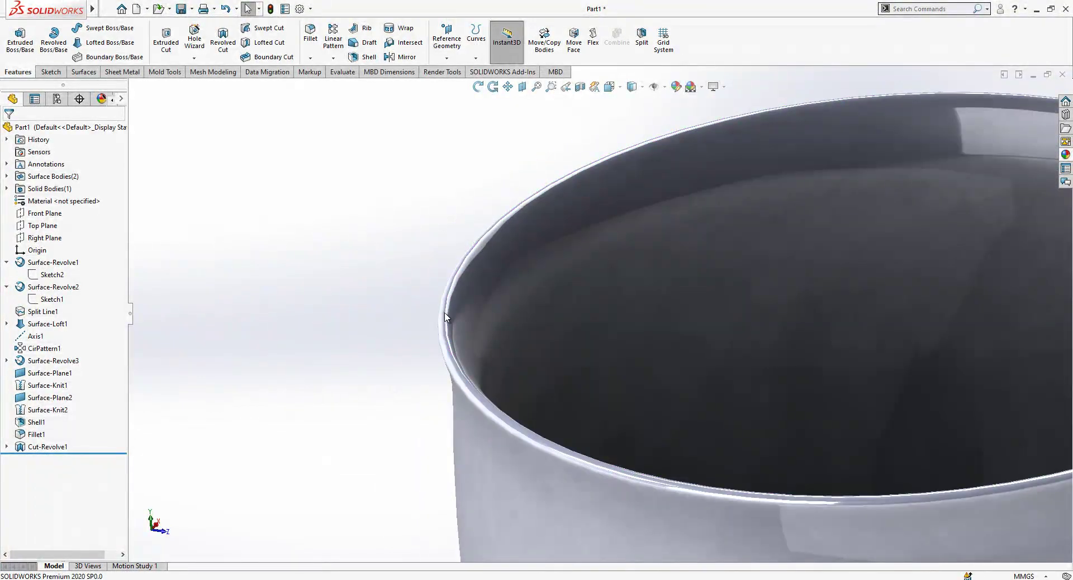
click(438, 299)
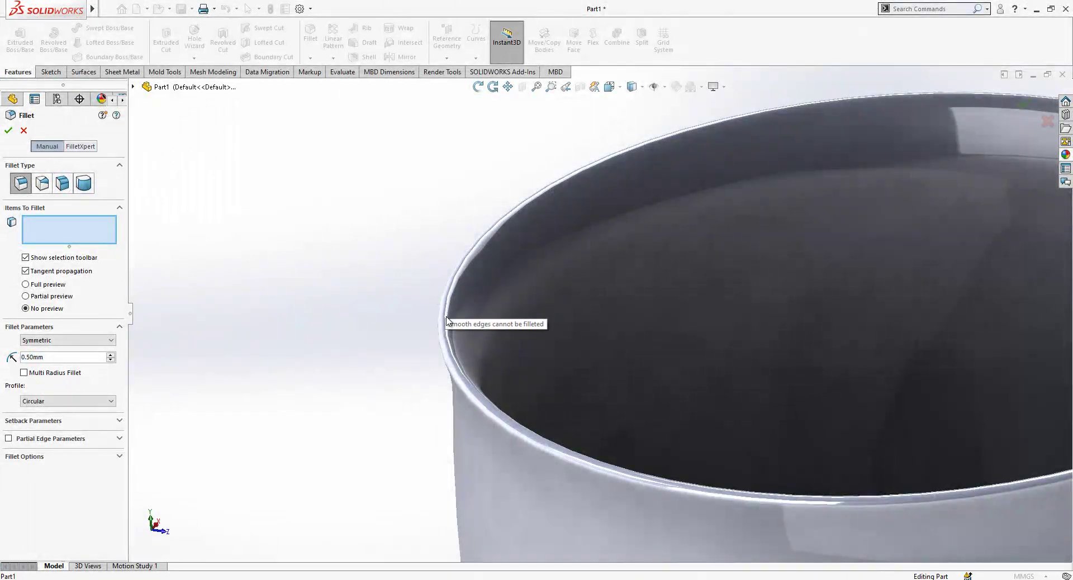
mouse_move(447, 312)
middle_down()
mouse_move(435, 259)
mouse_move(455, 319)
middle_up()
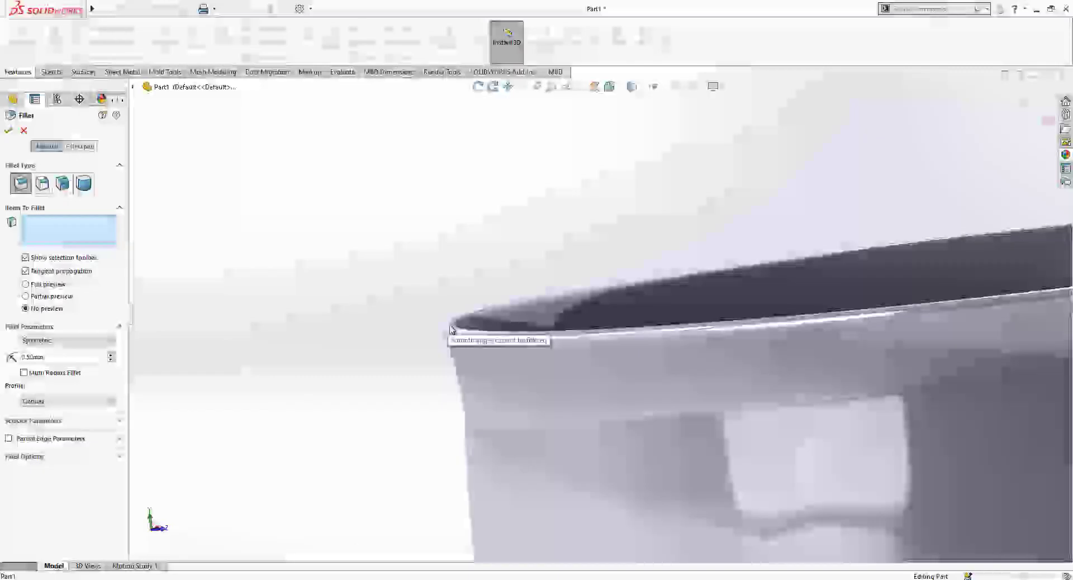
scroll(434, 318, up, 9)
key(Escape)
Step: Apply the Plain White scene to the cup's view
scroll(702, 356, down, 6)
scroll(702, 360, up, 5)
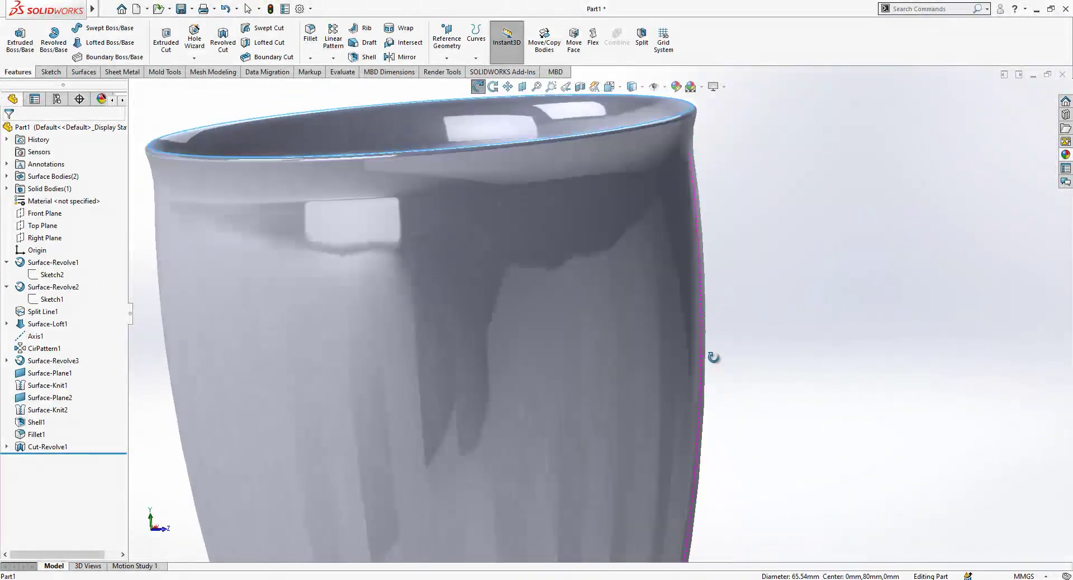
middle_drag(618, 355, 618, 390)
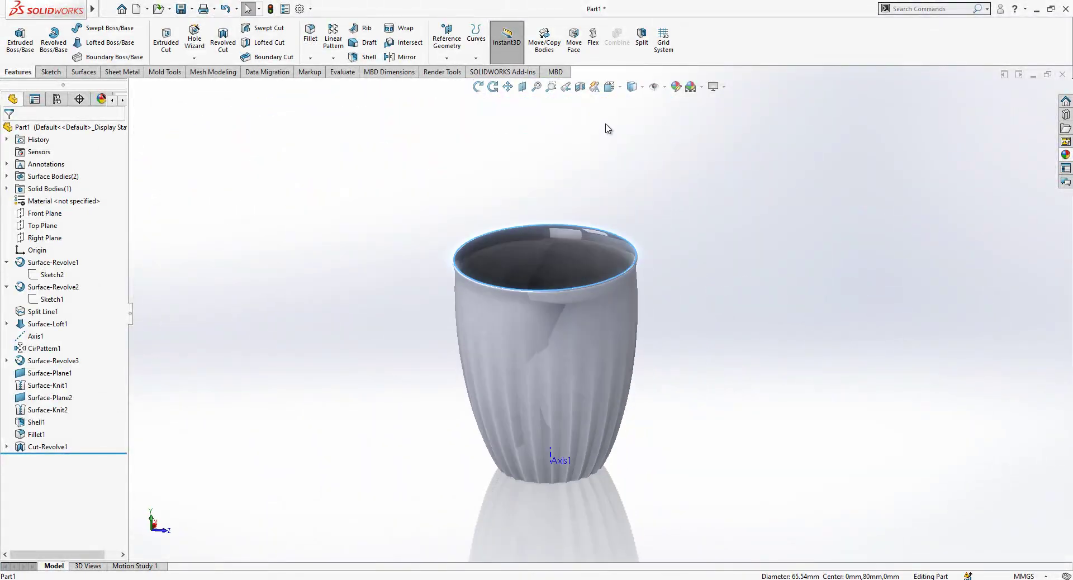
click(641, 88)
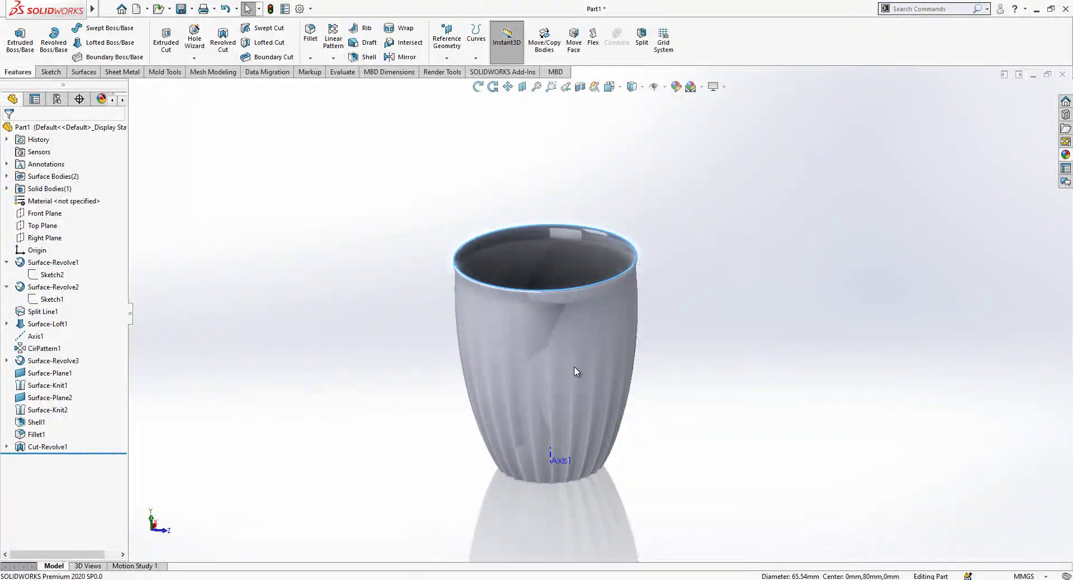
middle_drag(576, 371, 589, 316)
click(701, 87)
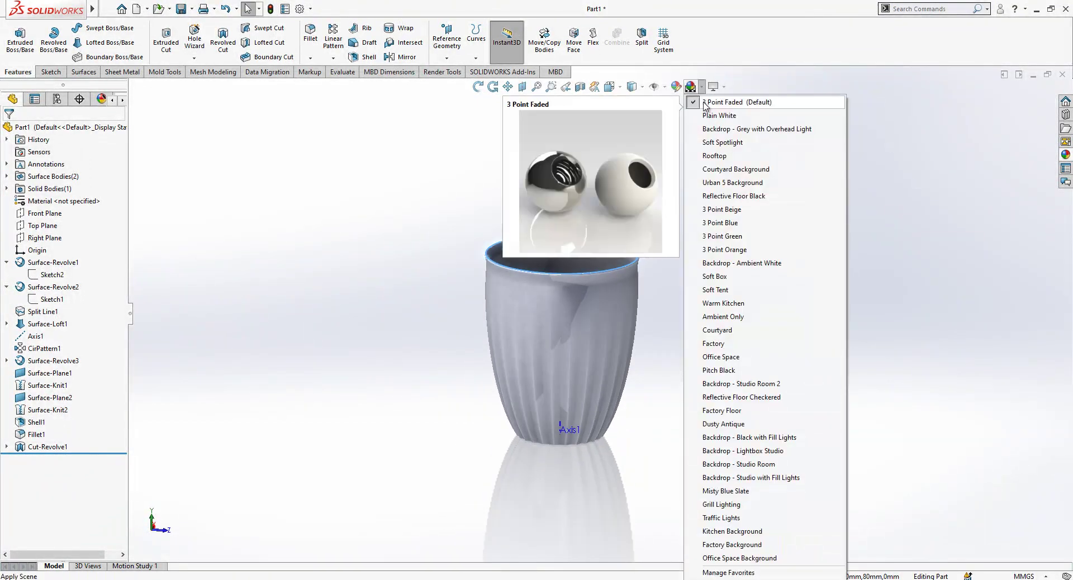
click(719, 116)
scroll(565, 361, down, 2)
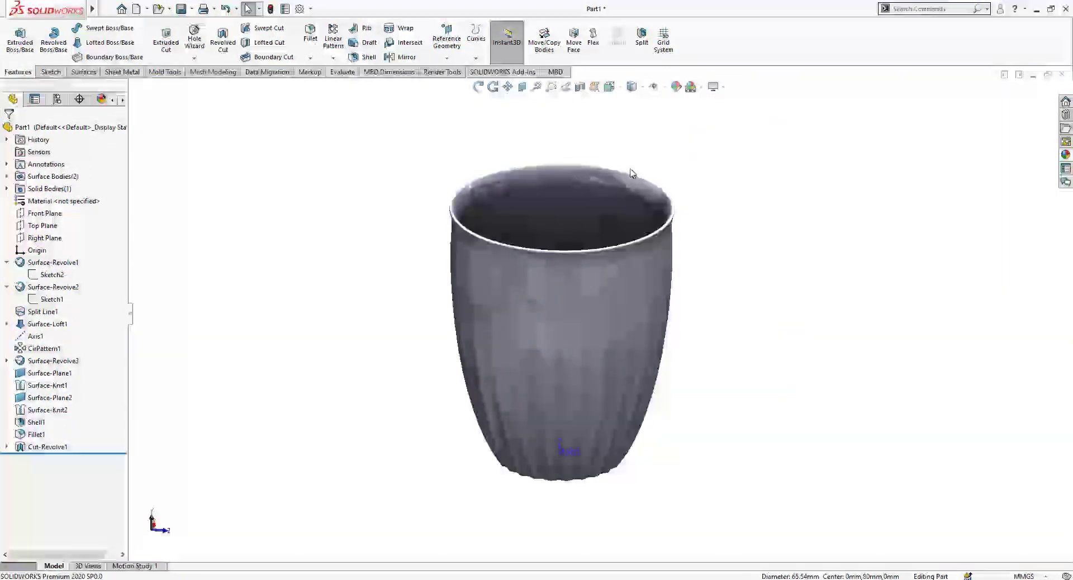
Step: Turn on perspective display and reapply the Plain White scene
click(714, 87)
click(728, 143)
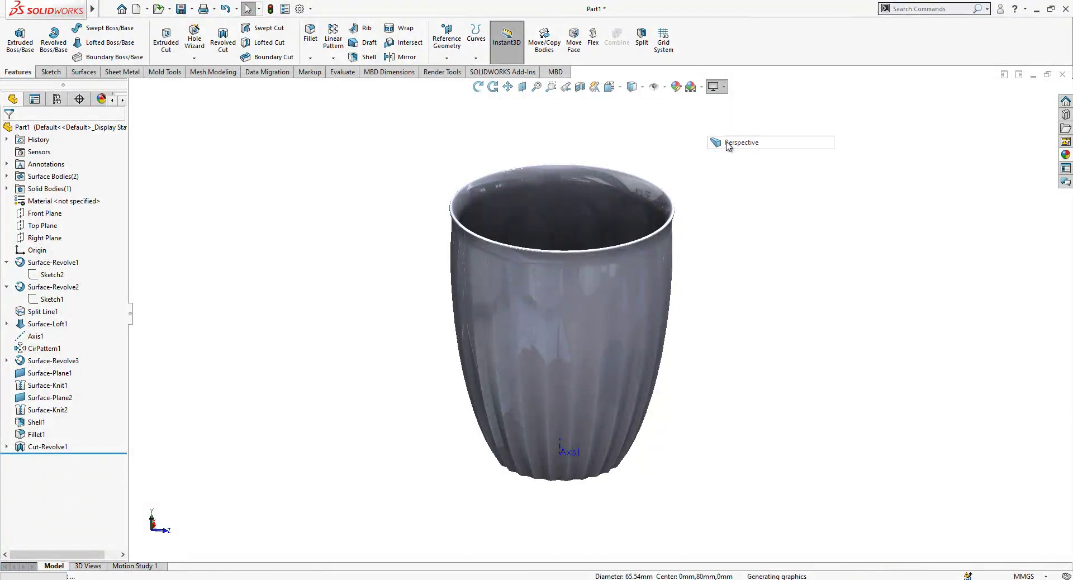
click(701, 88)
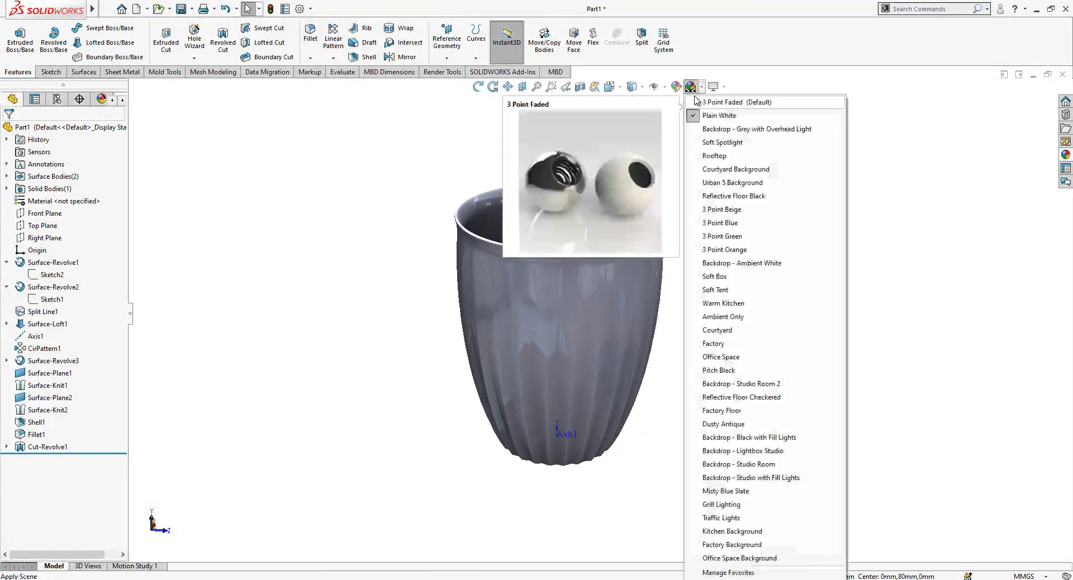
click(704, 115)
Step: Apply a dark low-gloss plastic appearance to the whole cup body
click(1065, 155)
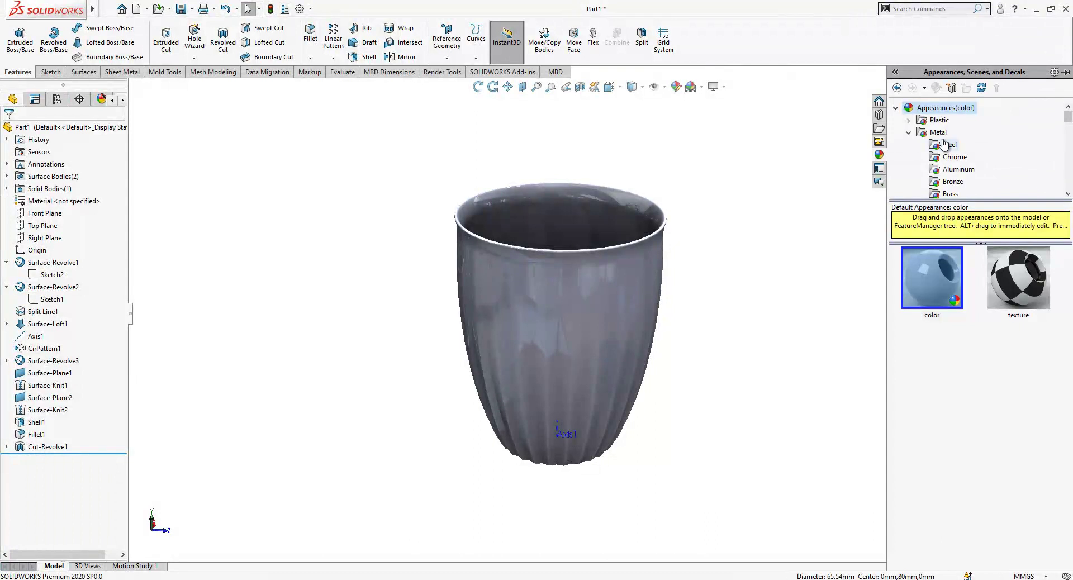
click(910, 120)
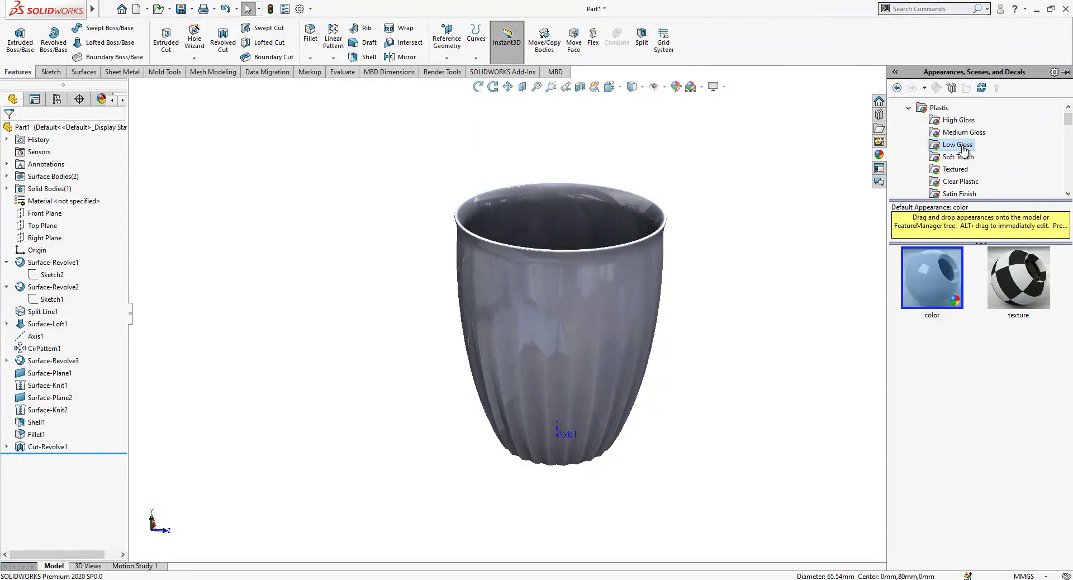
click(961, 146)
drag(1023, 375, 612, 279)
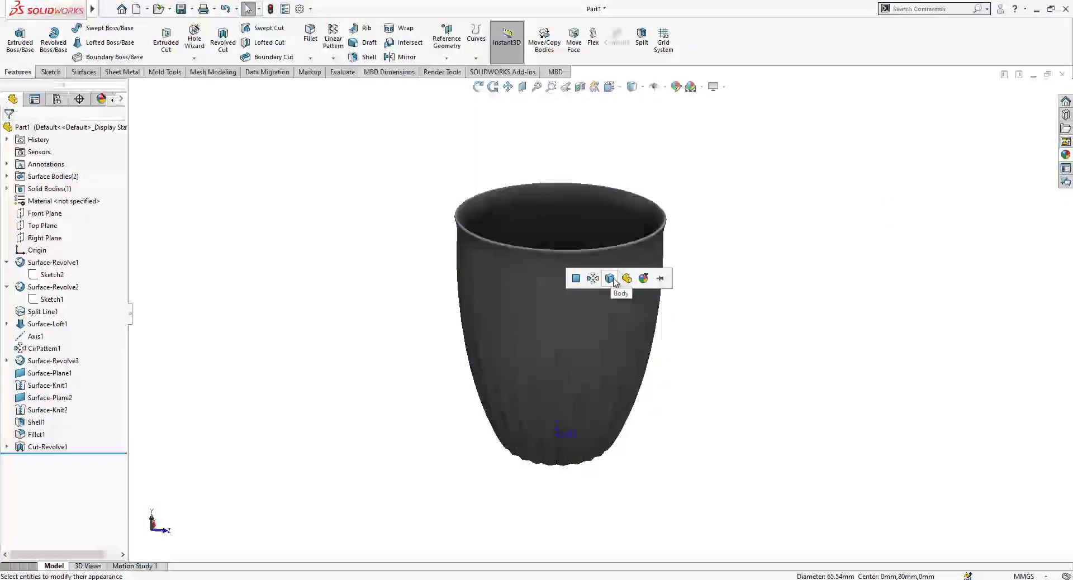
click(613, 279)
Step: Examine the finished cup's rim and flutes from several angles
scroll(563, 368, down, 3)
middle_drag(570, 398, 548, 548)
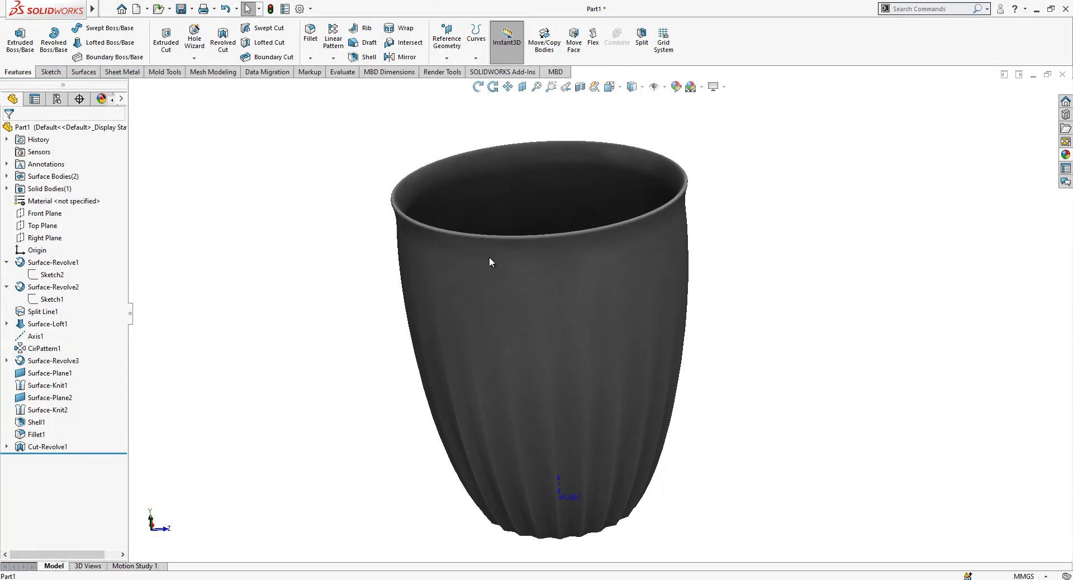
scroll(562, 287, up, 1)
middle_drag(562, 287, 611, 312)
scroll(590, 268, down, 2)
scroll(599, 313, up, 2)
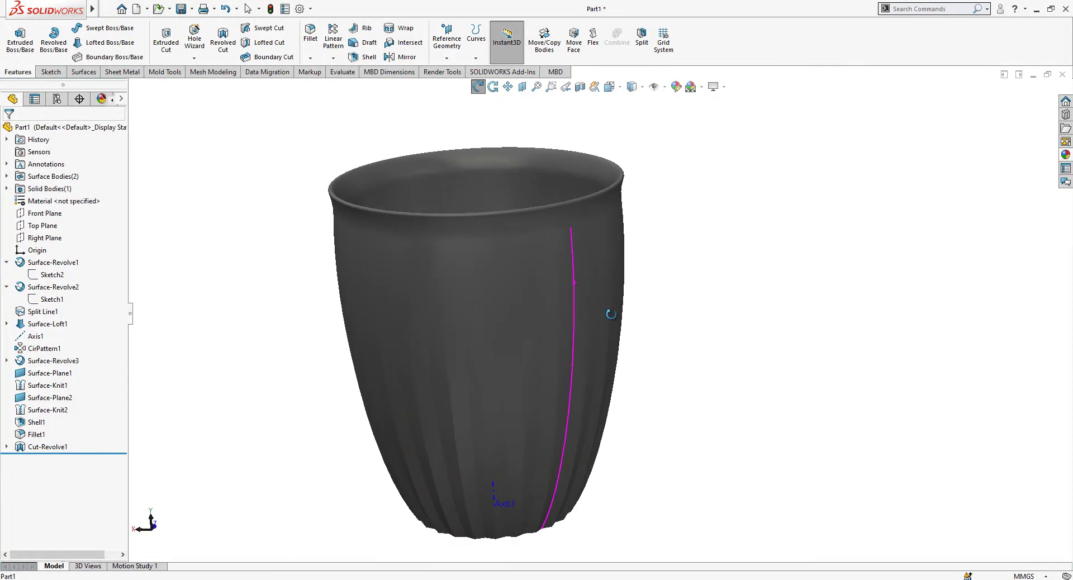
middle_drag(500, 259, 531, 287)
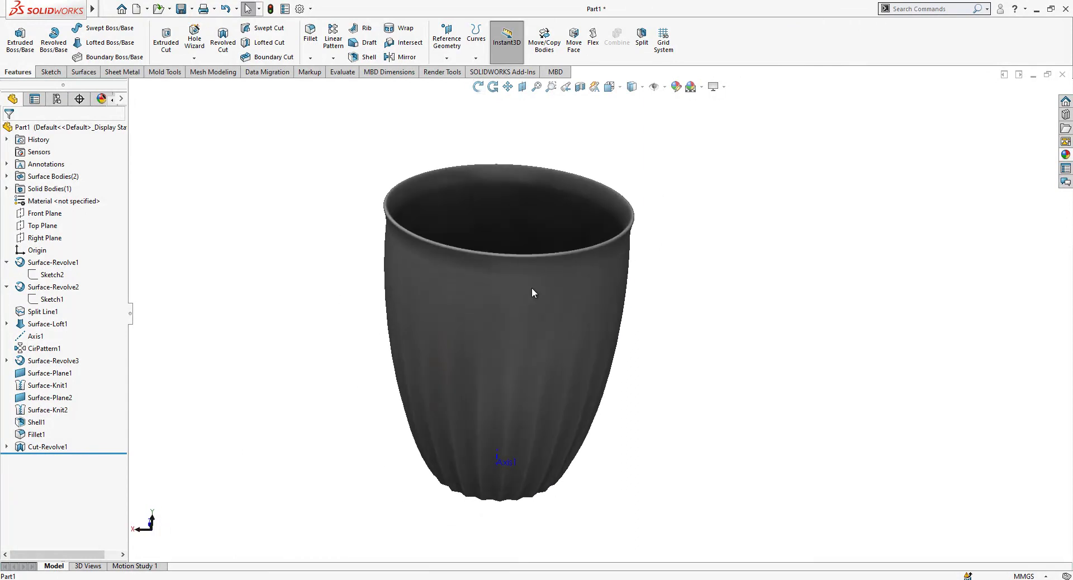